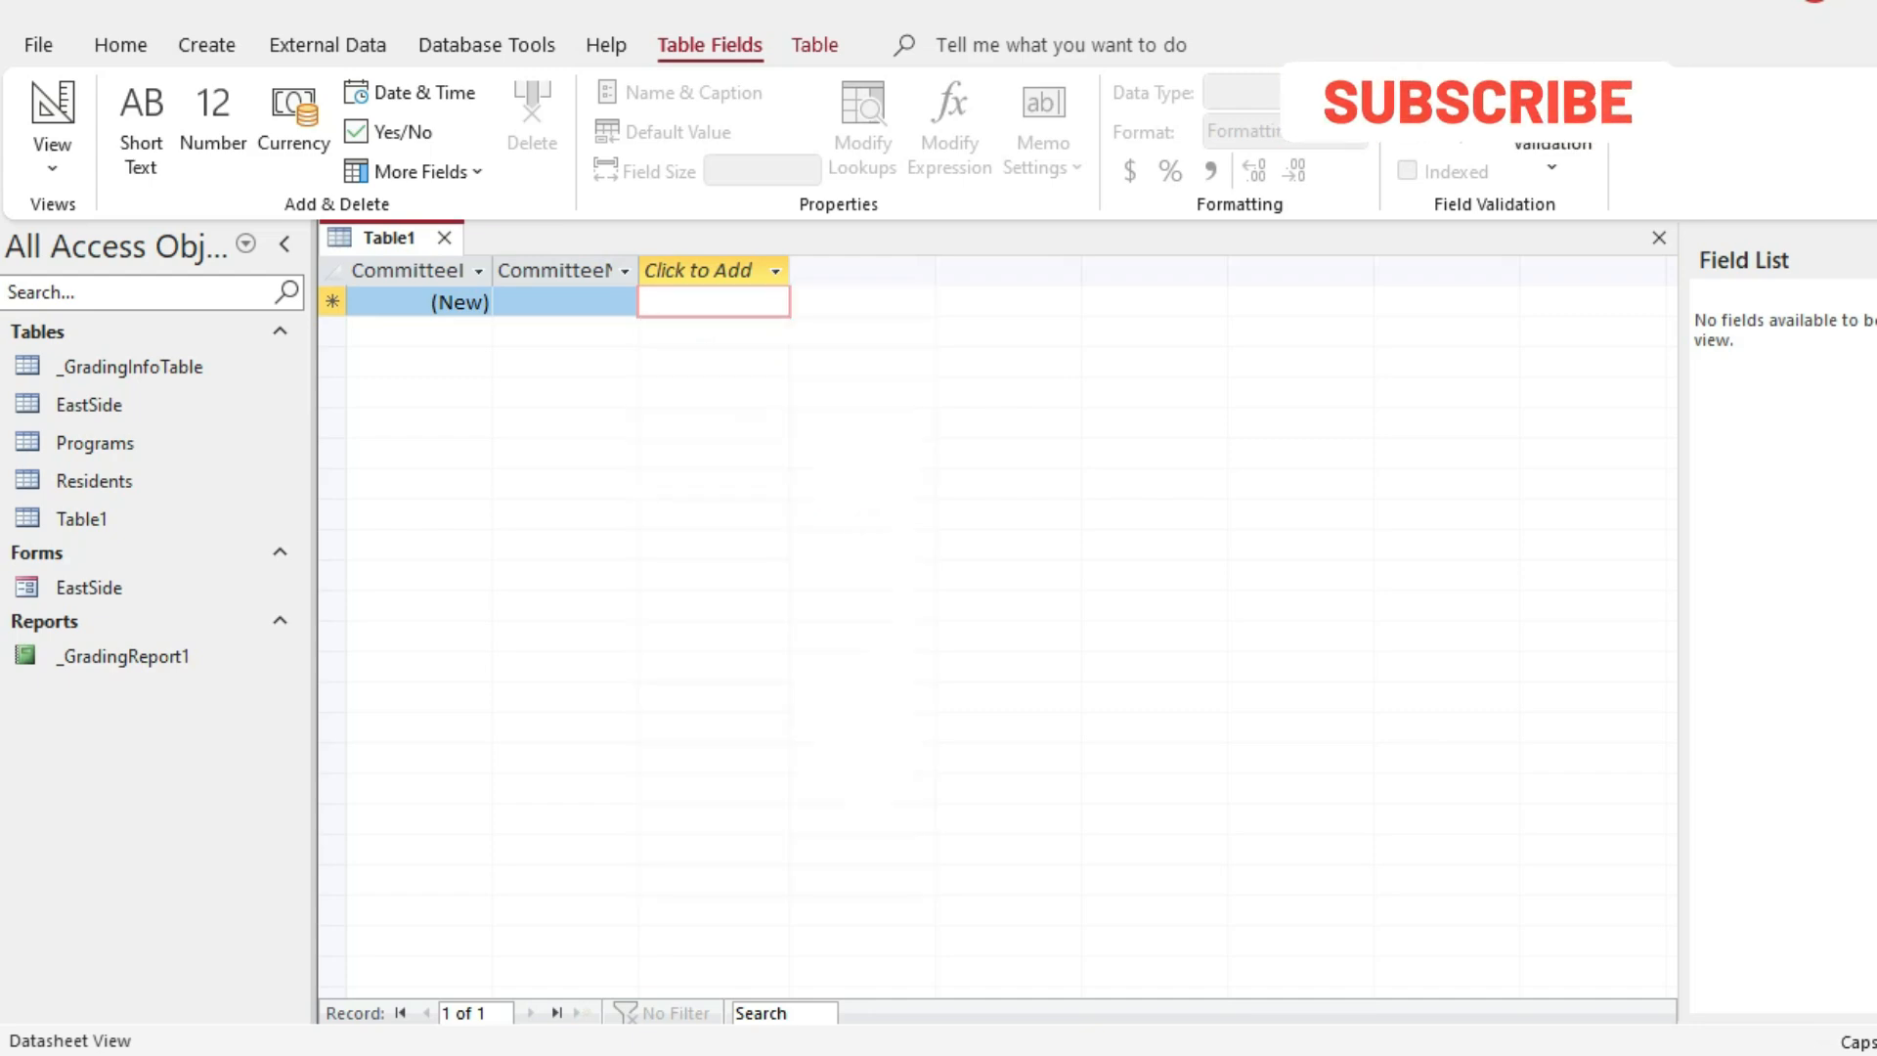
Step: Add a field named Members with the Number data type to the new table, checking the Word instructions
{"action": "key", "text": "alt+Tab"}
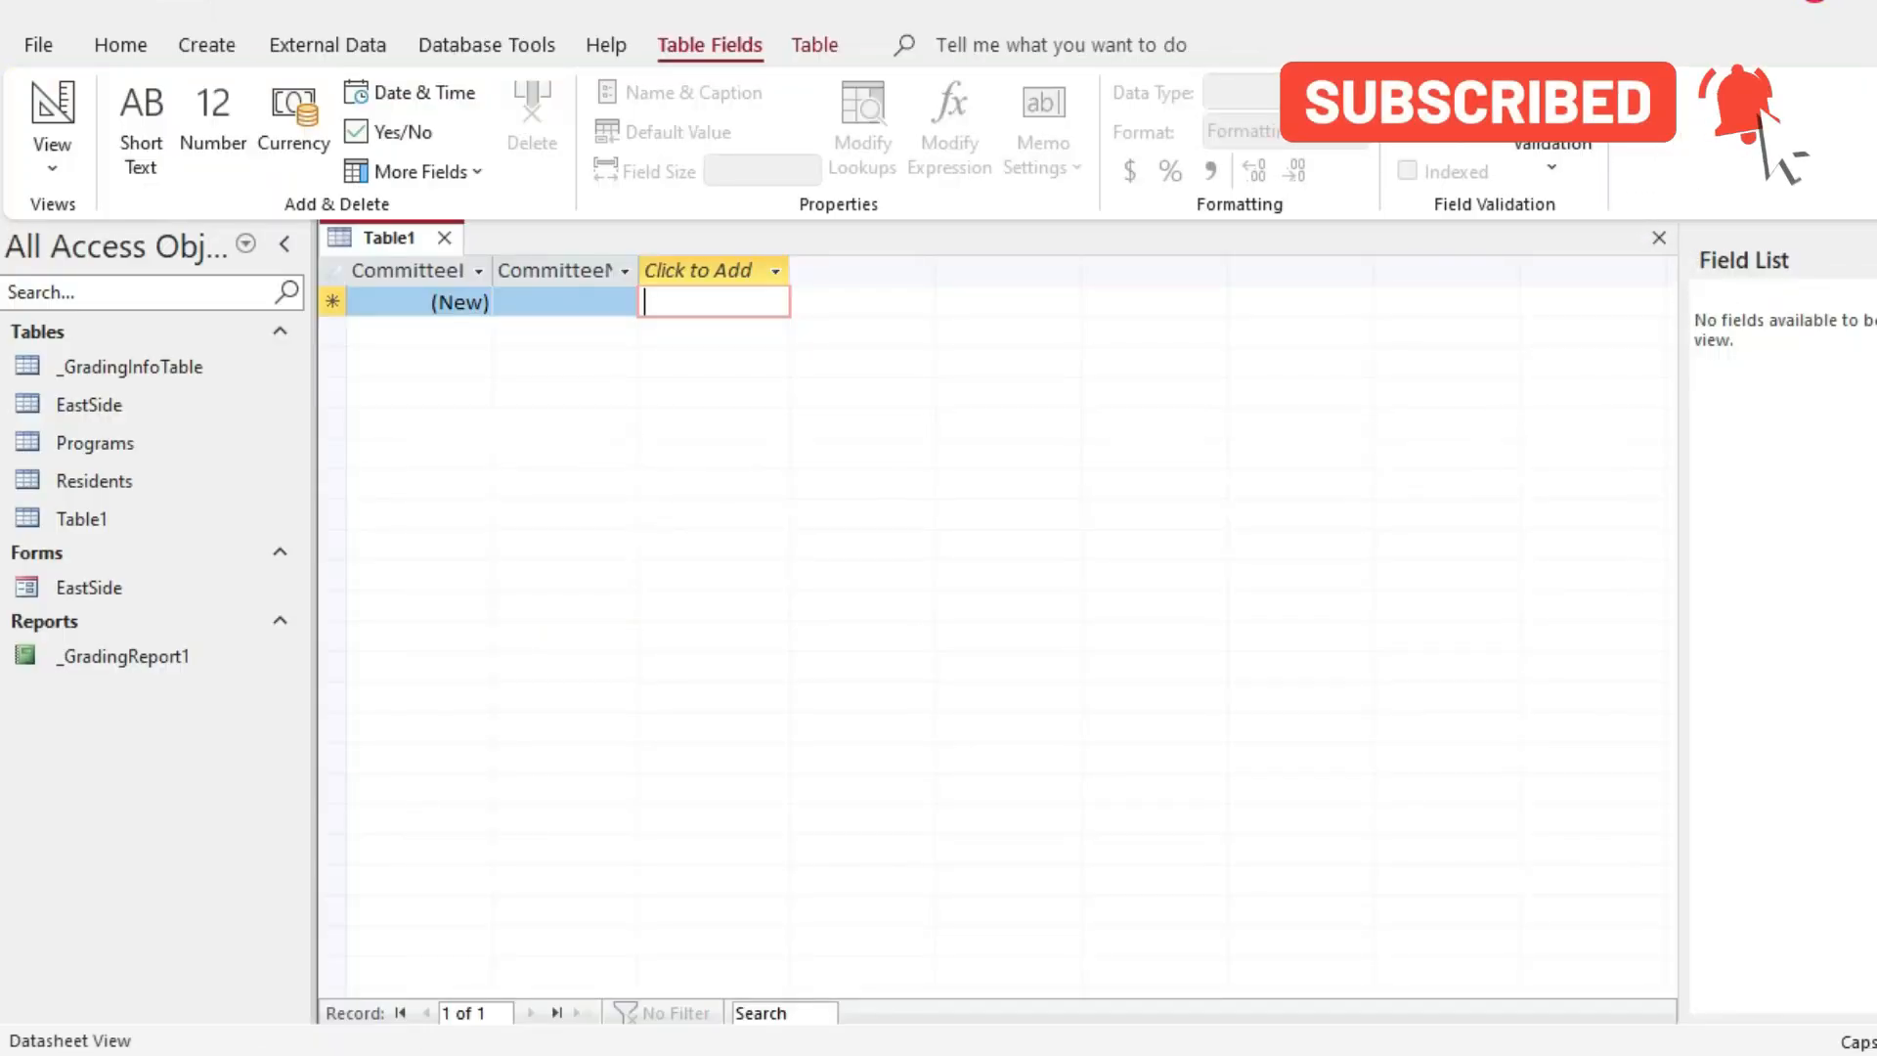
{"action": "left_click", "coordinate": [776, 271]}
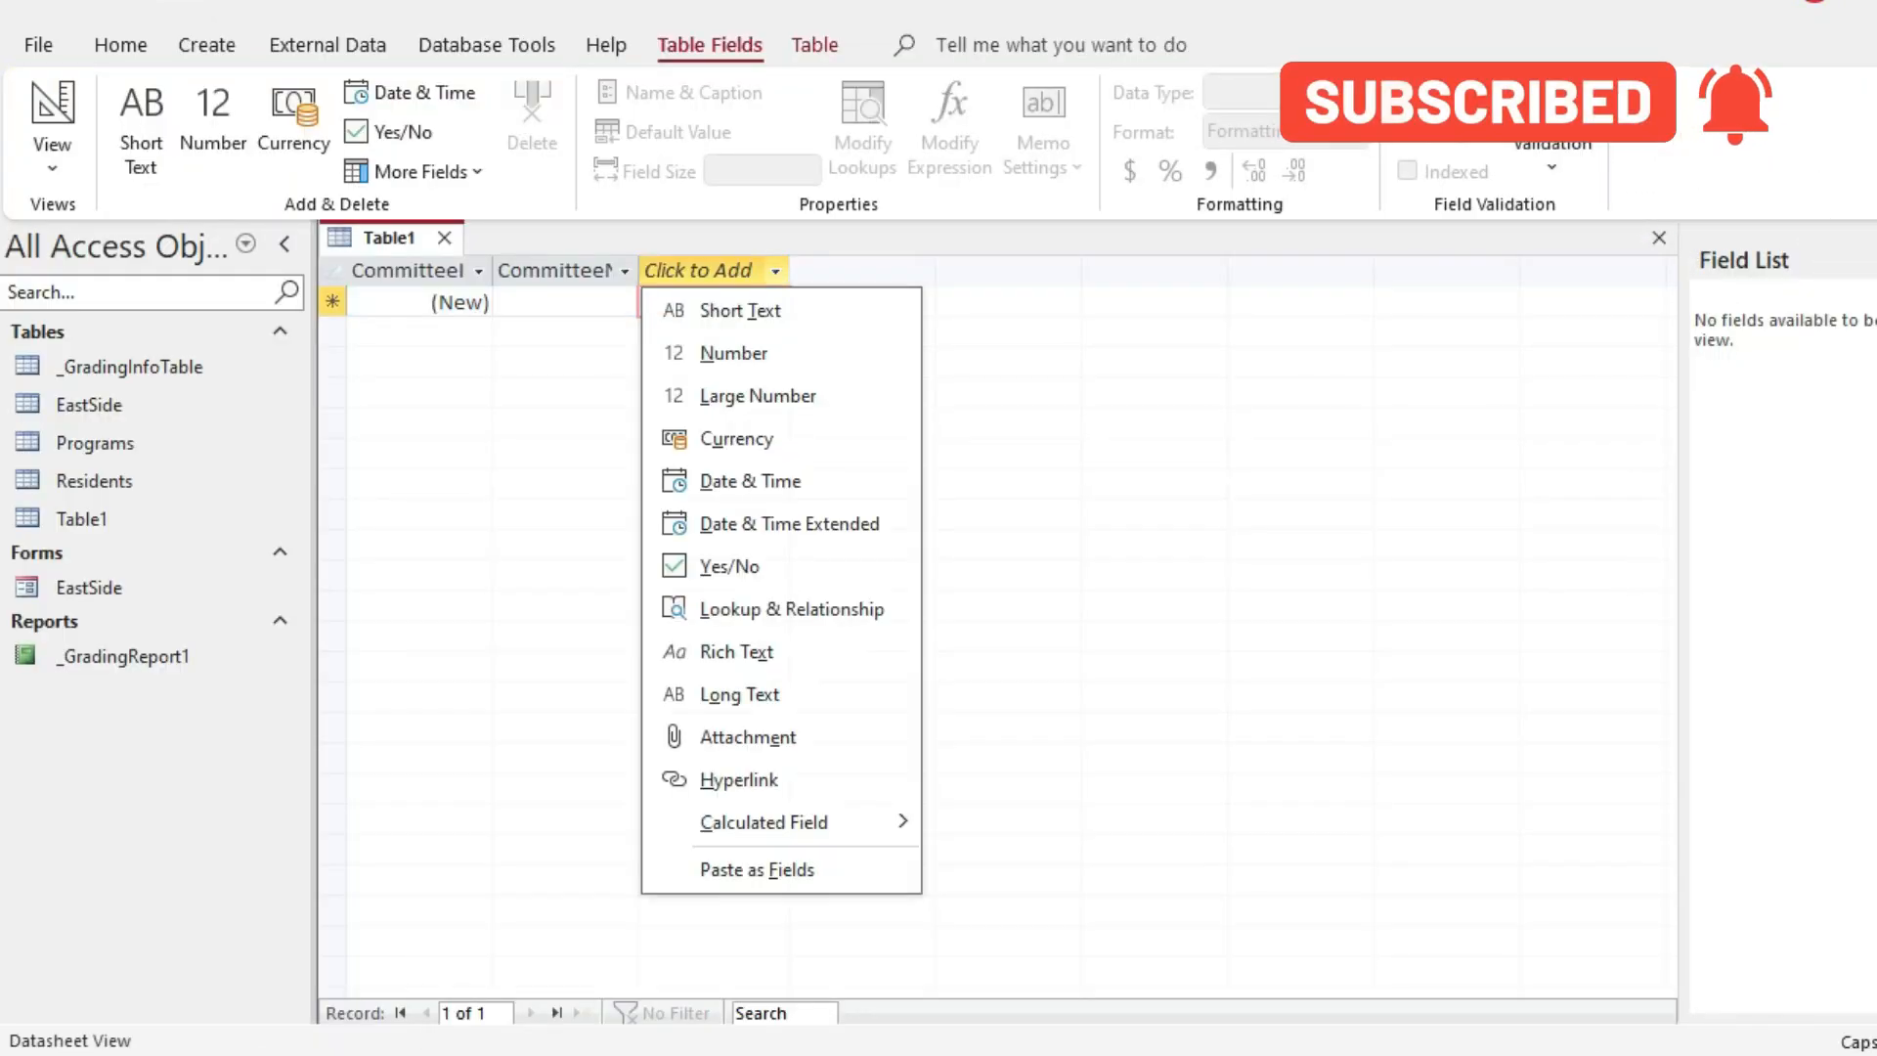
{"action": "left_click", "coordinate": [733, 353]}
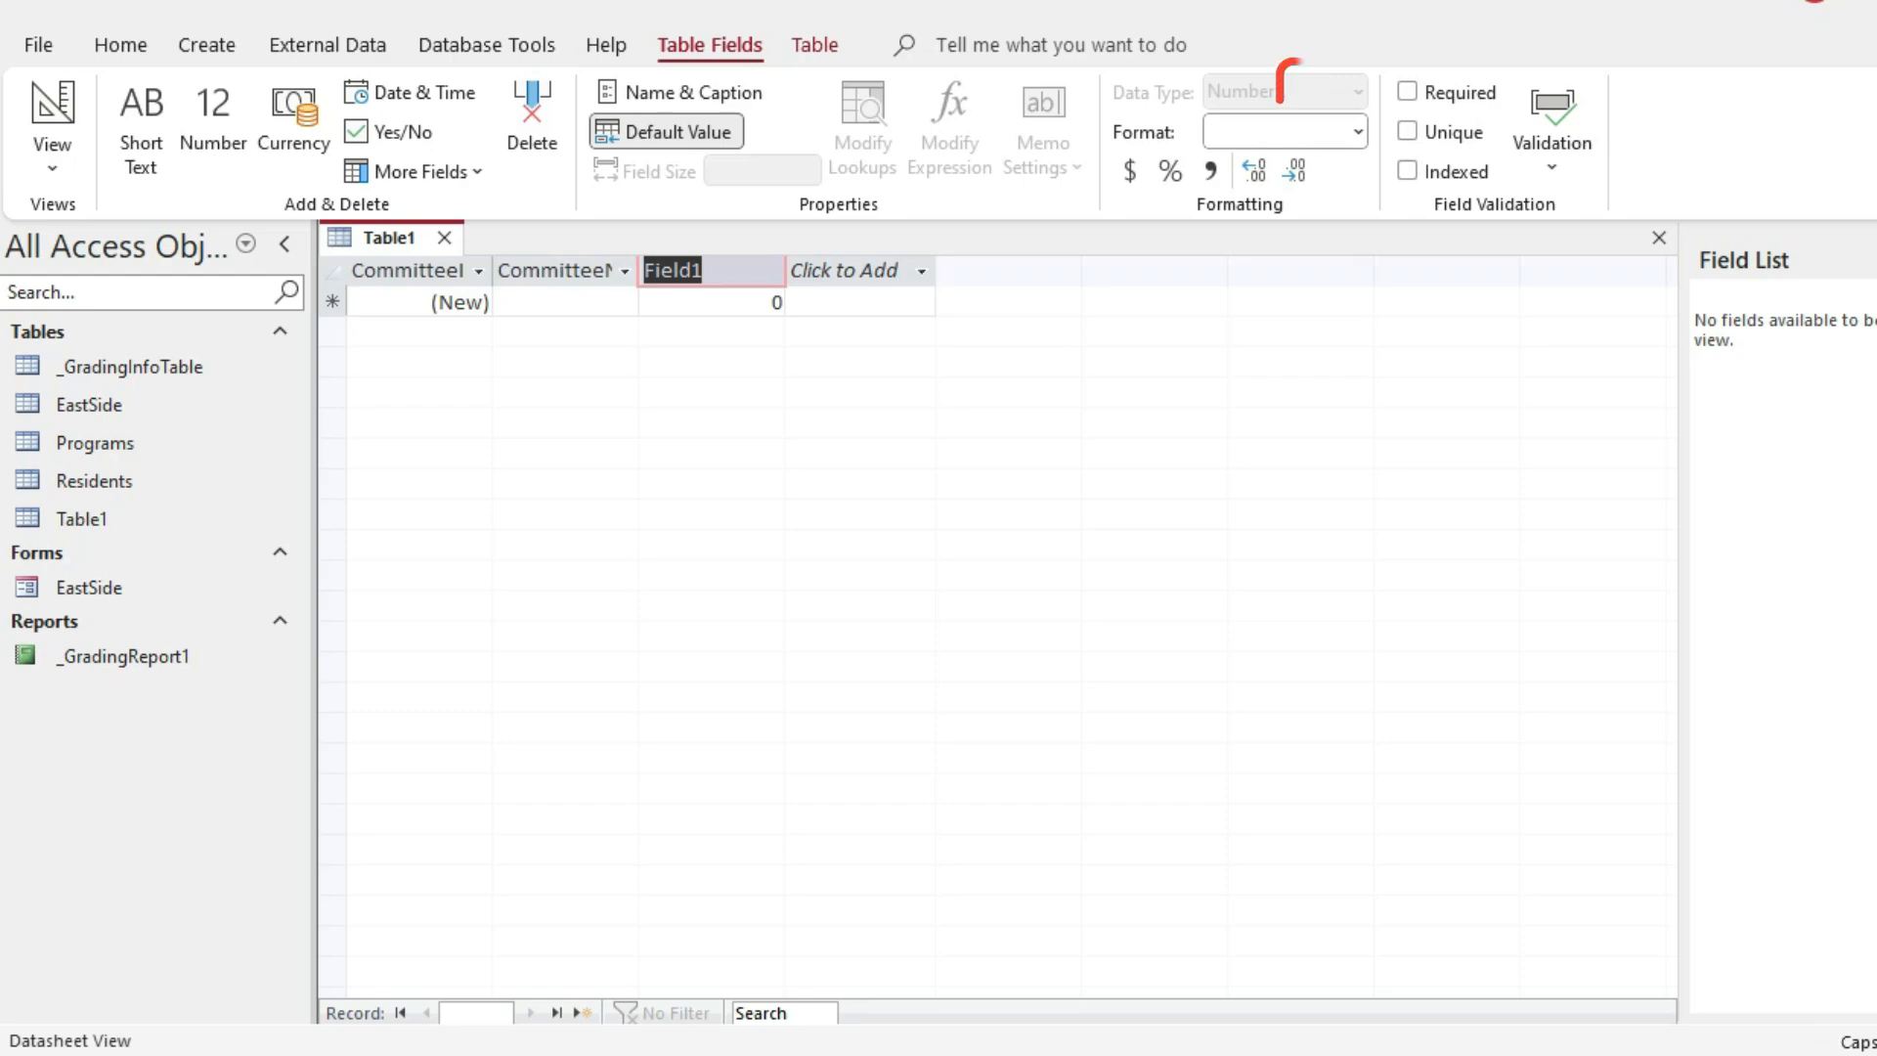
{"action": "type", "text": "Members"}
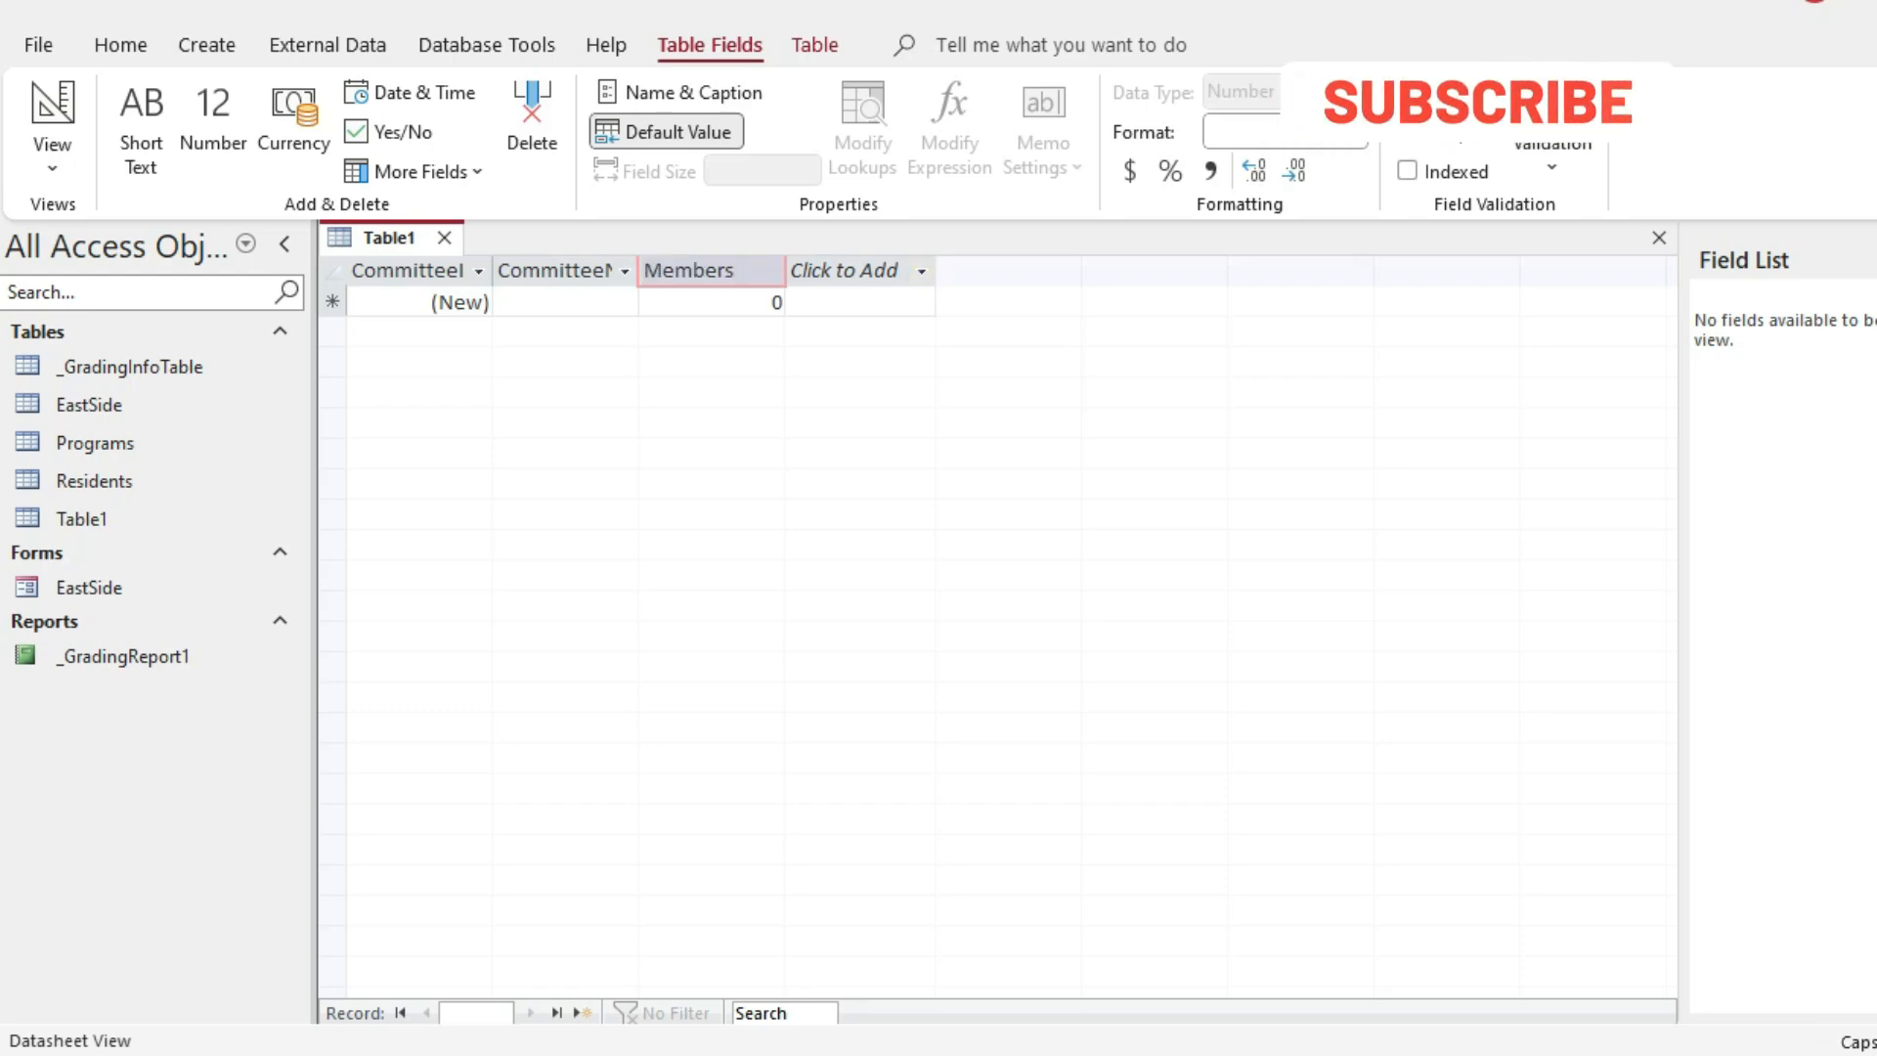
{"action": "key", "text": "alt+Tab"}
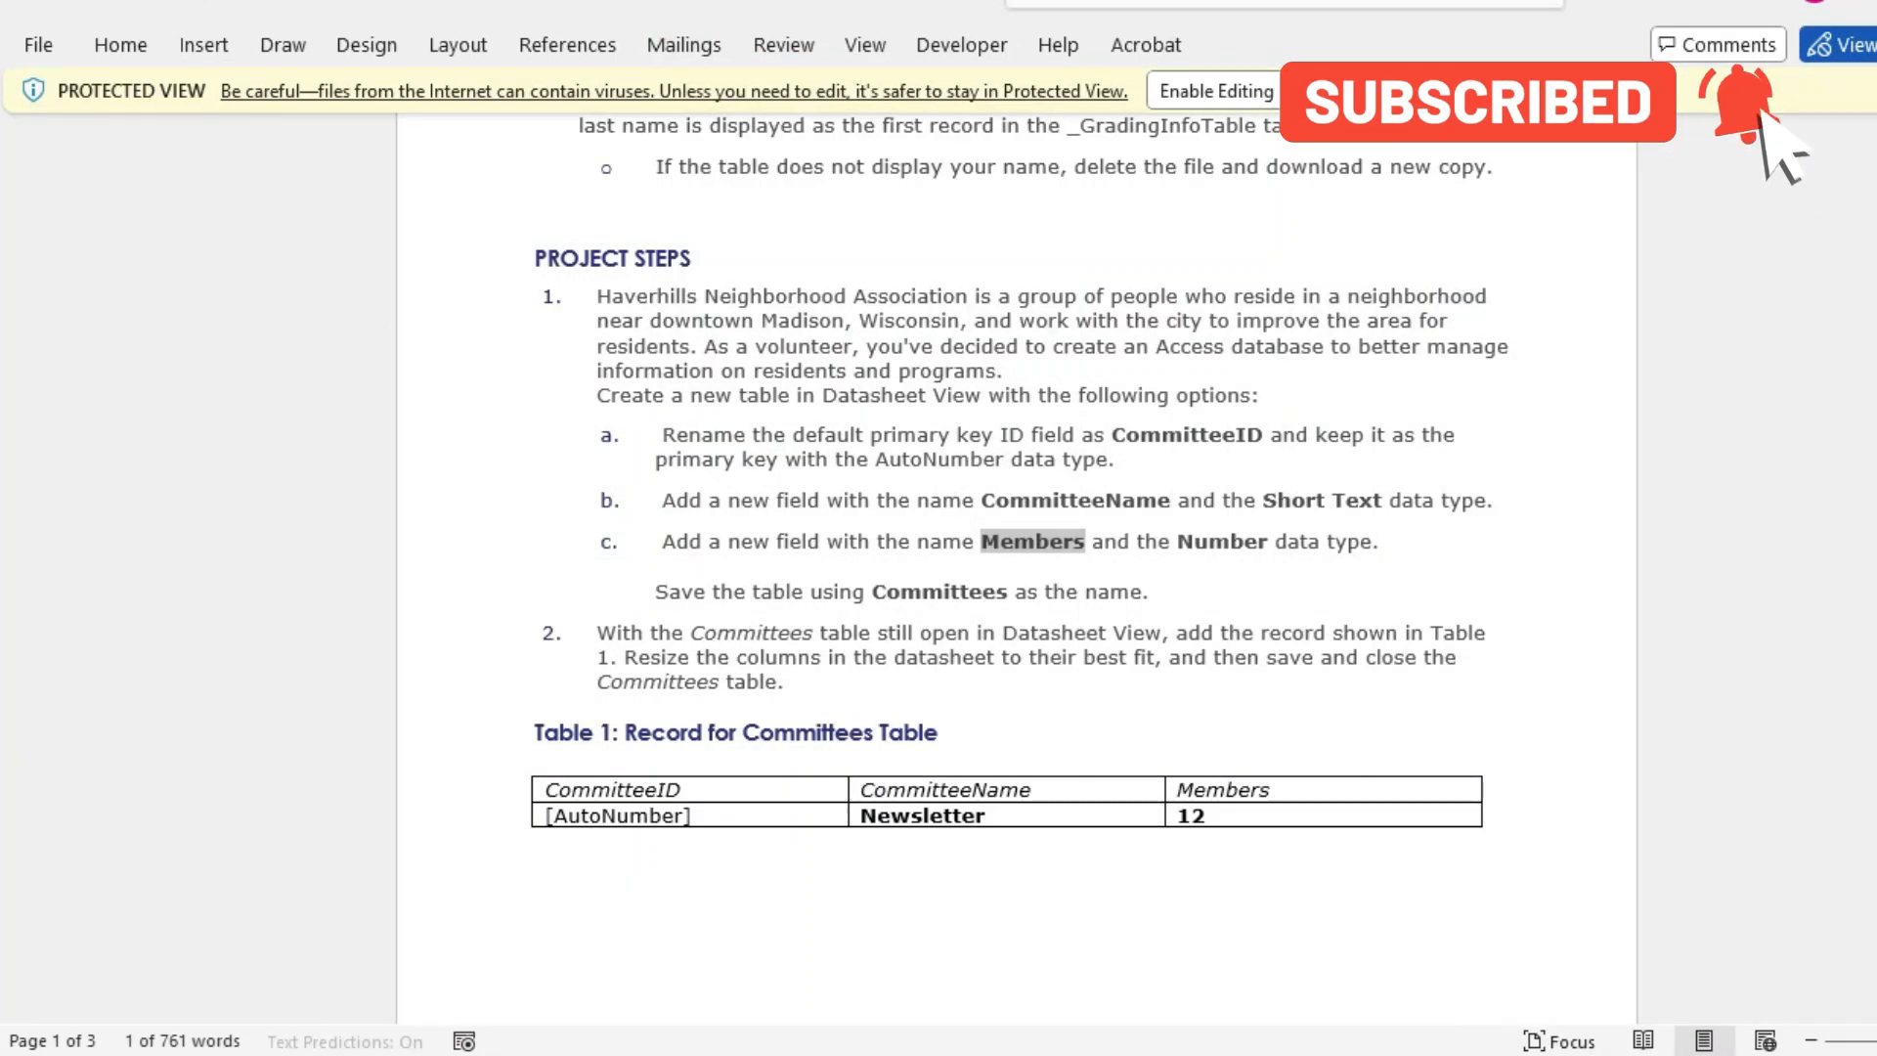
{"action": "left_click_drag", "start_coordinate": [1178, 542], "coordinate": [1268, 543]}
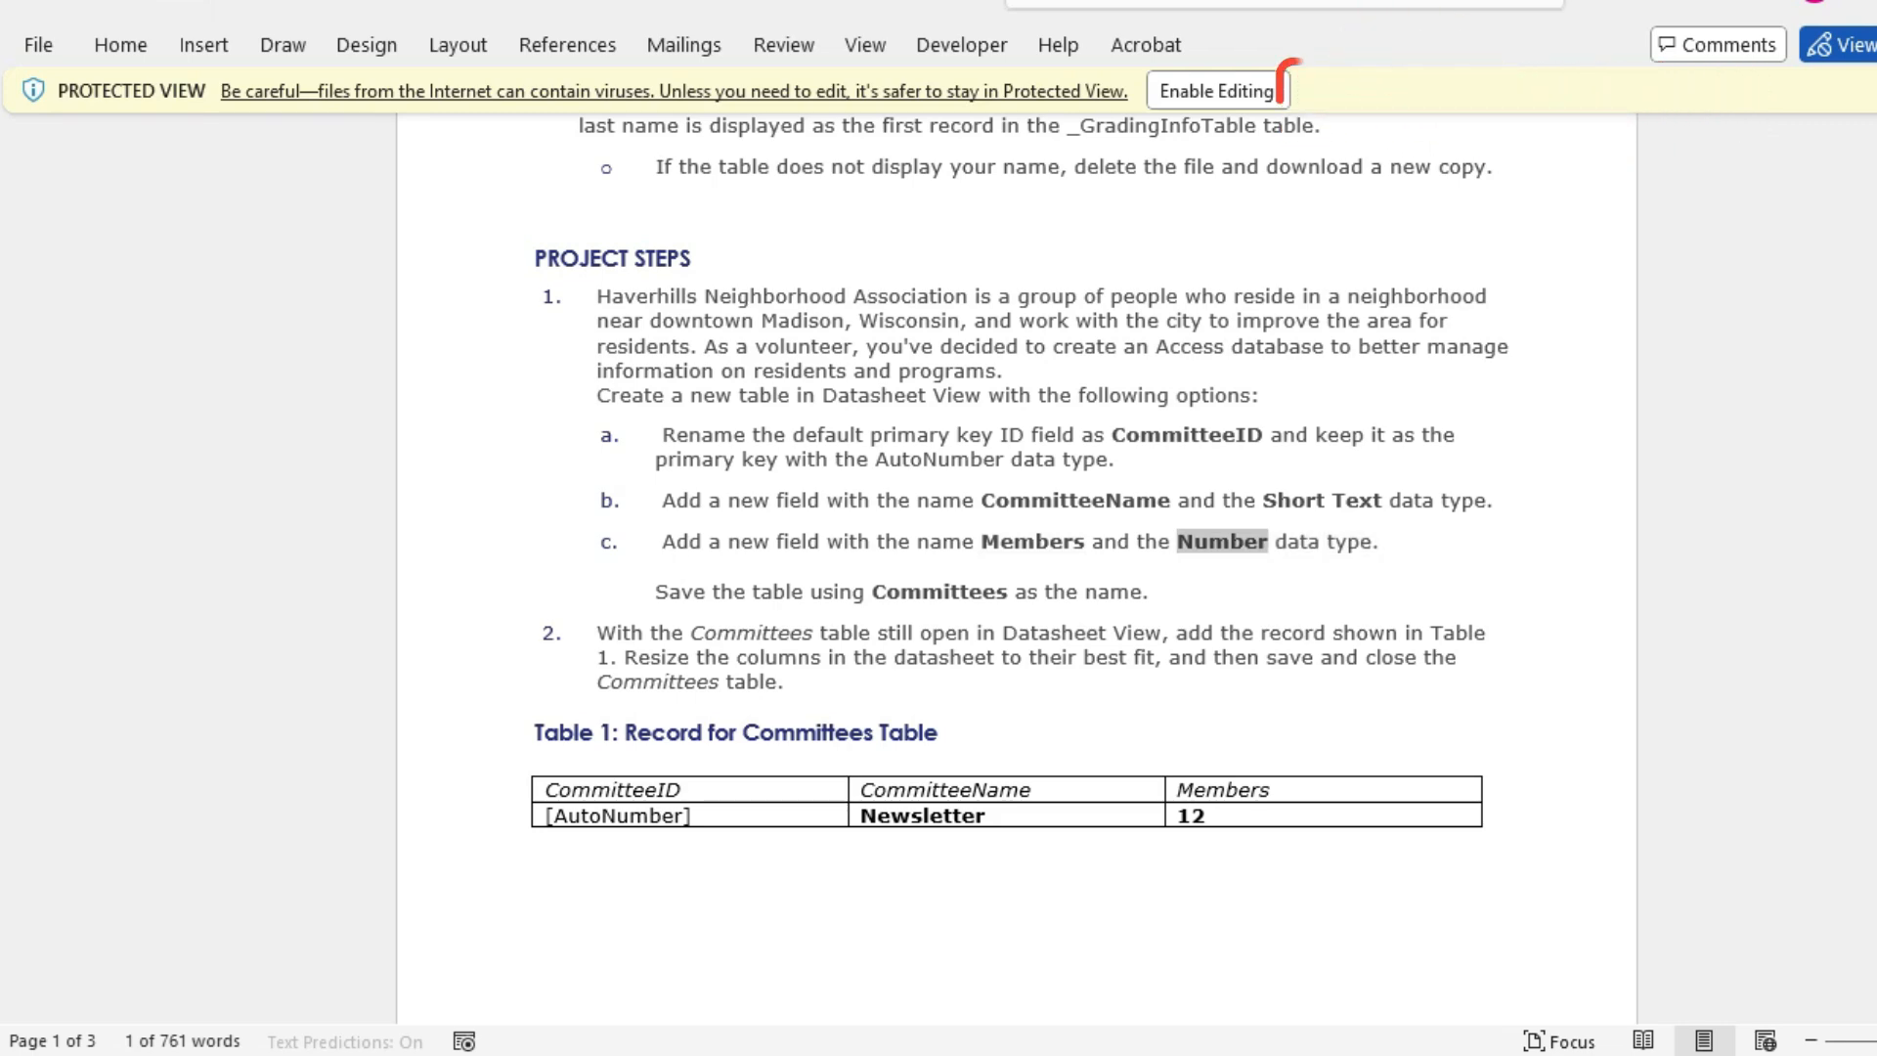
{"action": "key", "text": "alt+Tab"}
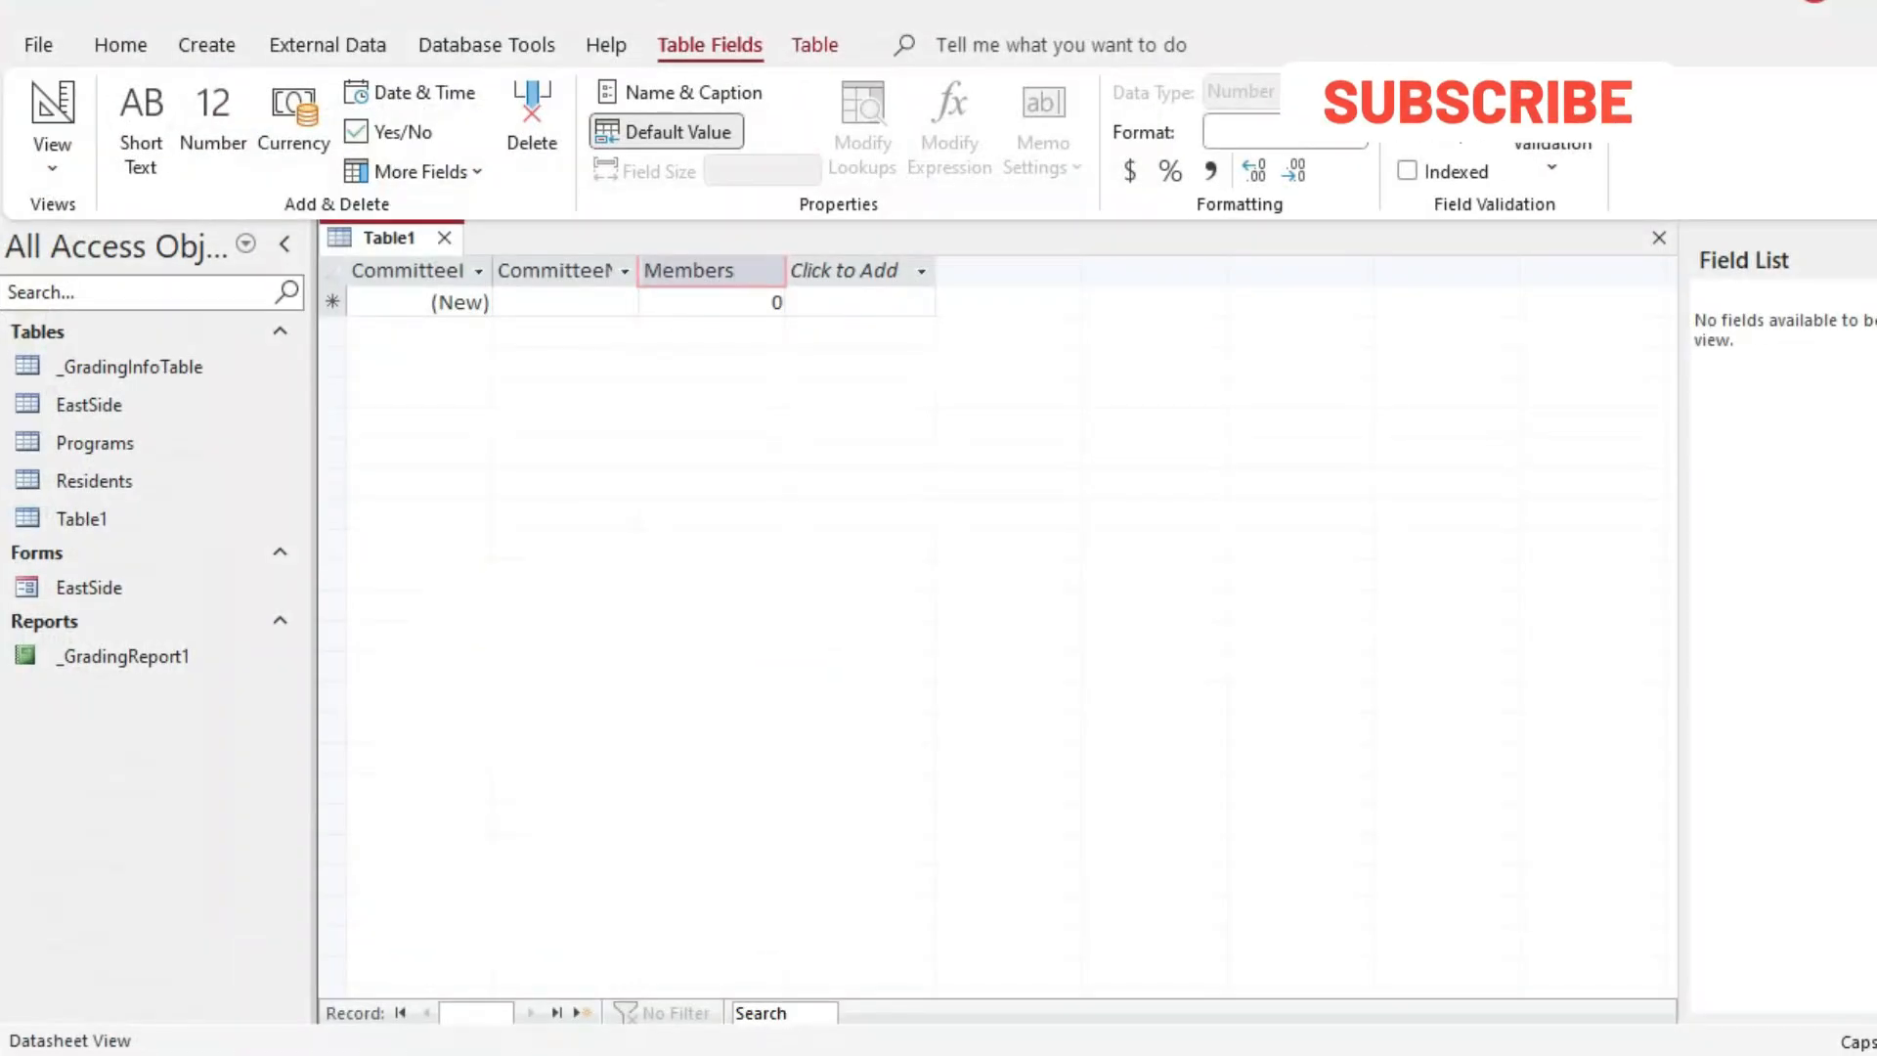
{"action": "key", "text": "Return"}
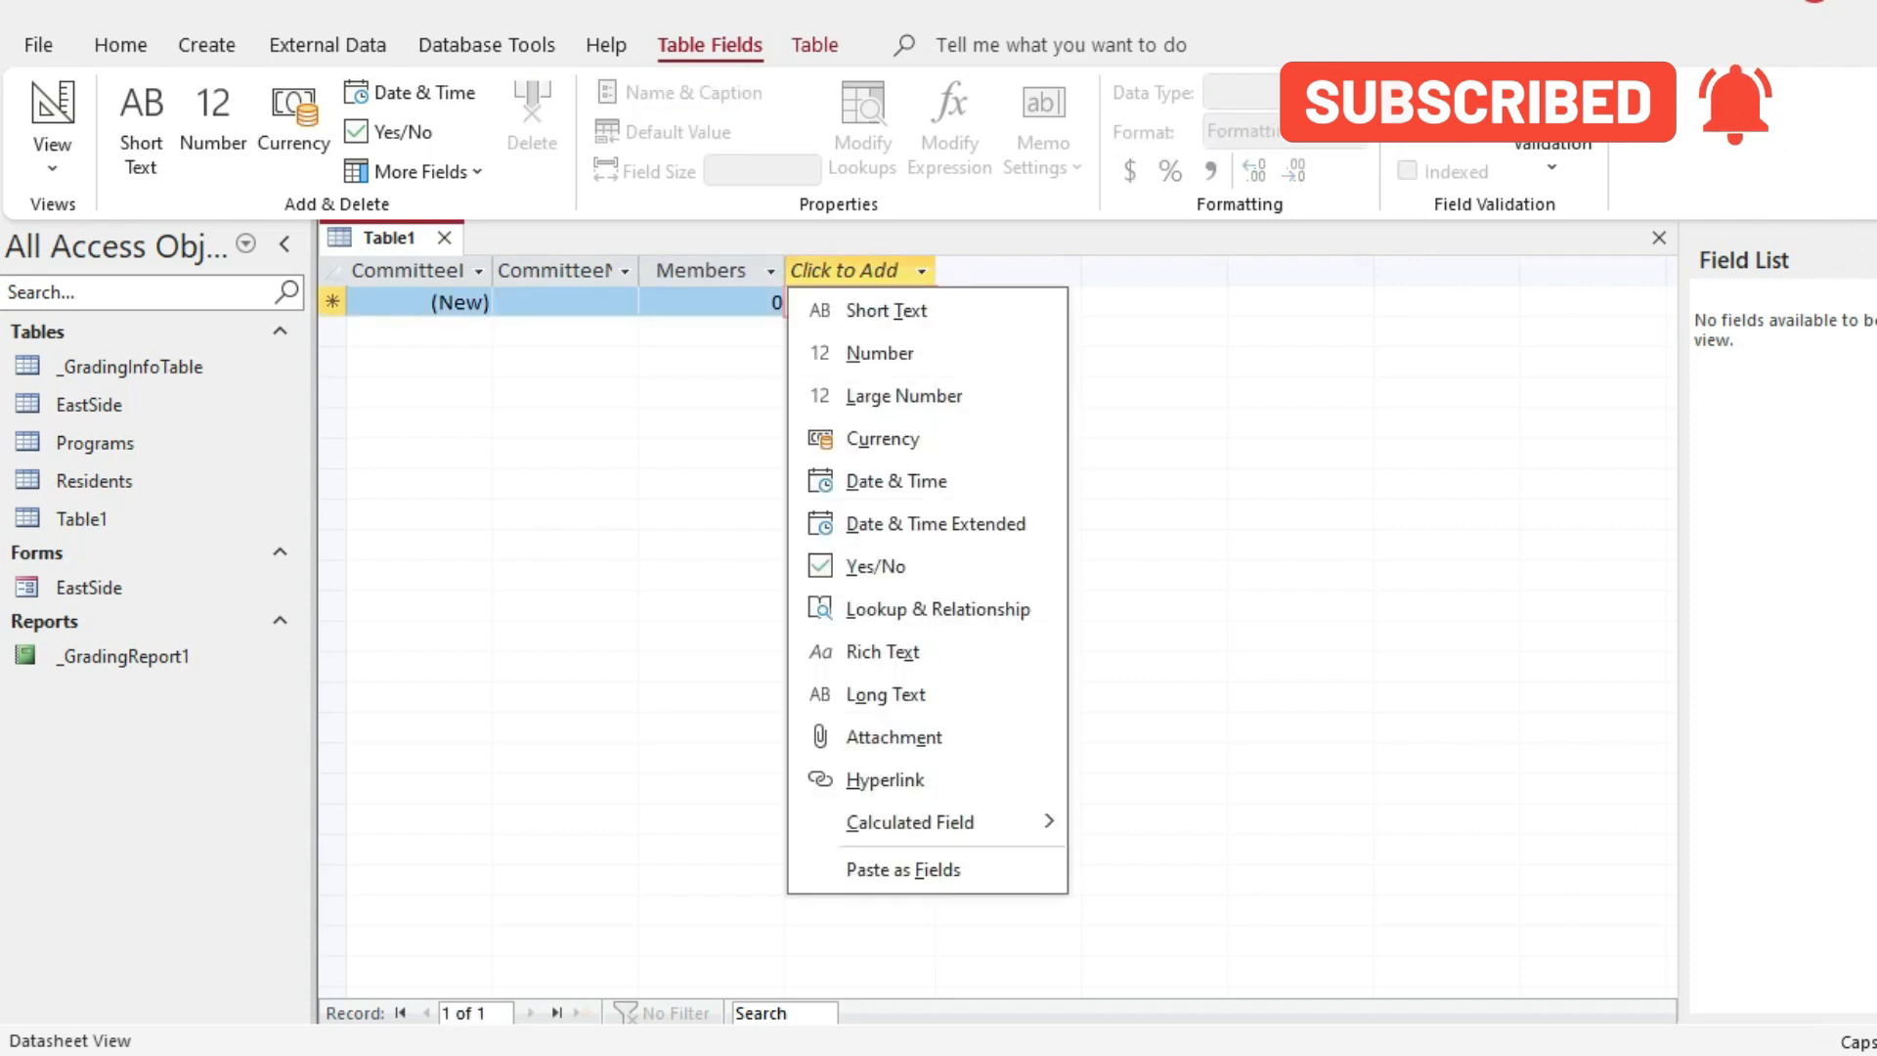
{"action": "key", "text": "Down"}
{"action": "key", "text": "Down"}
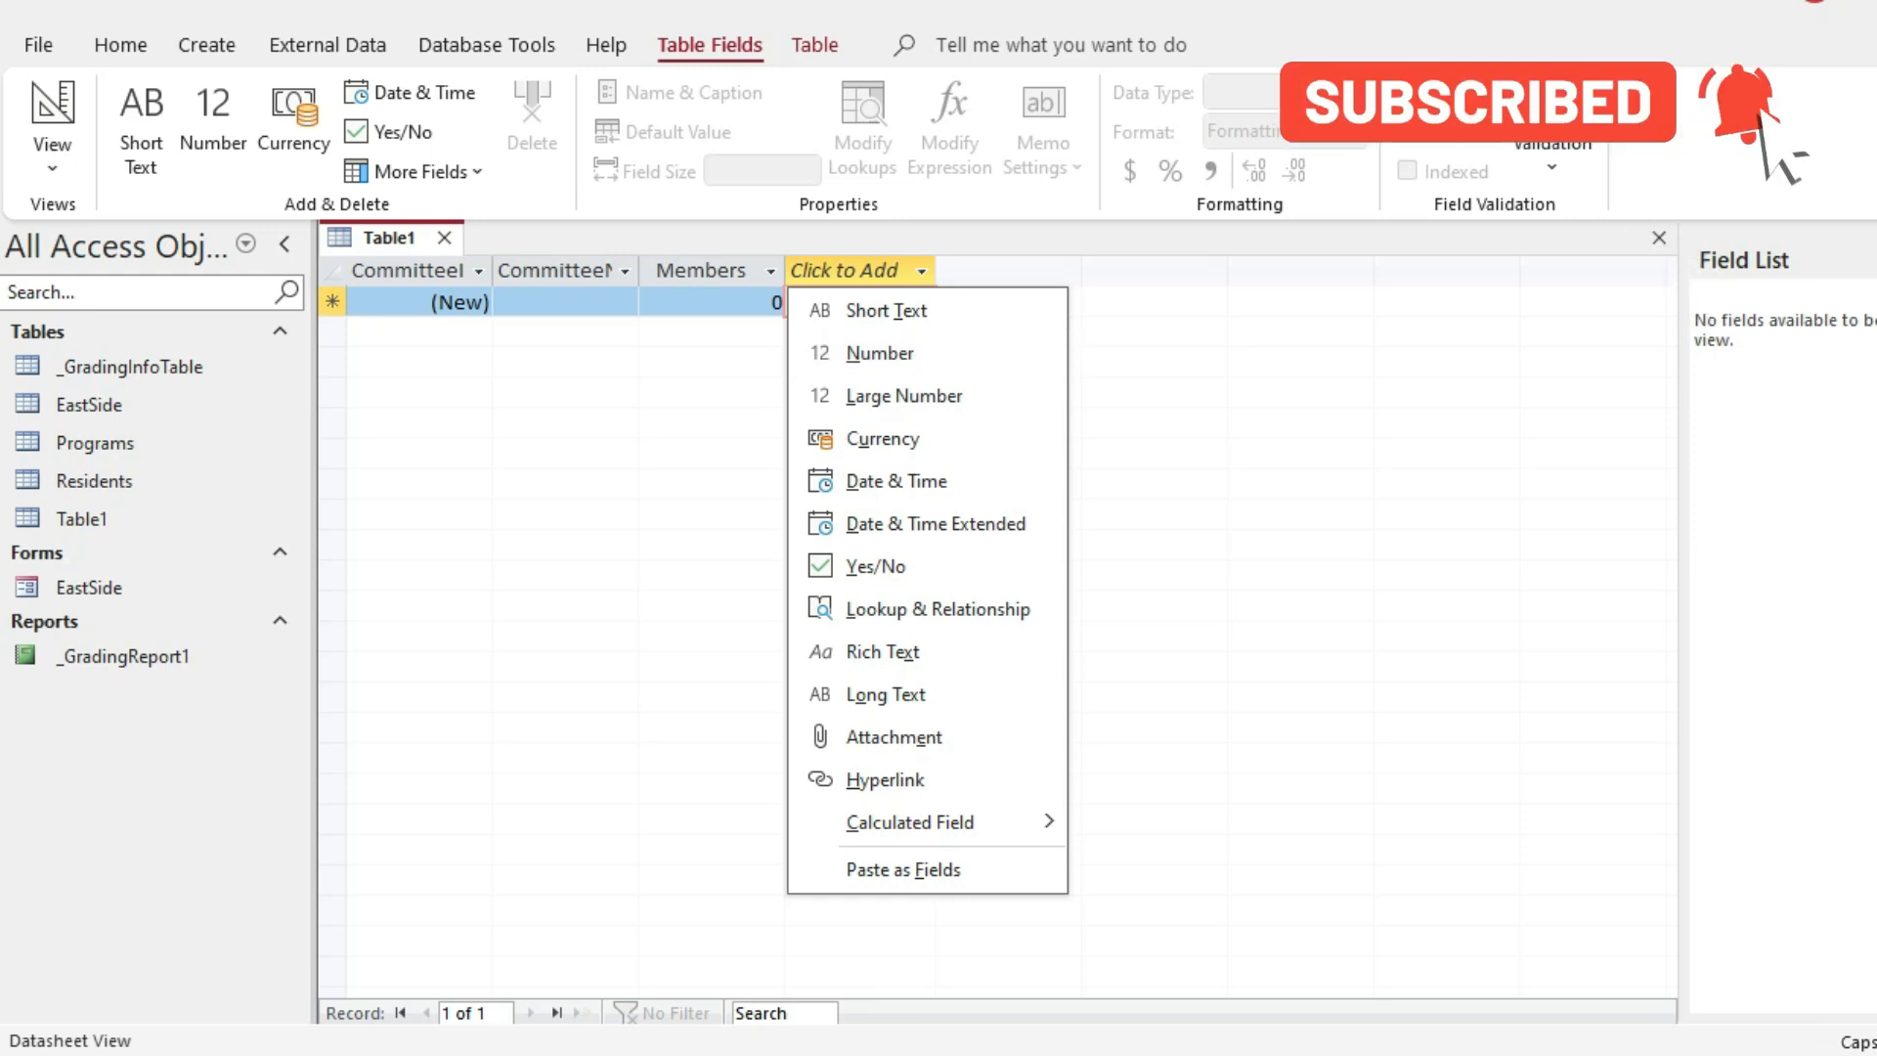
Step: Look up the table name in the Word instructions and save the Access table as Committees
{"action": "key", "text": "alt+Tab"}
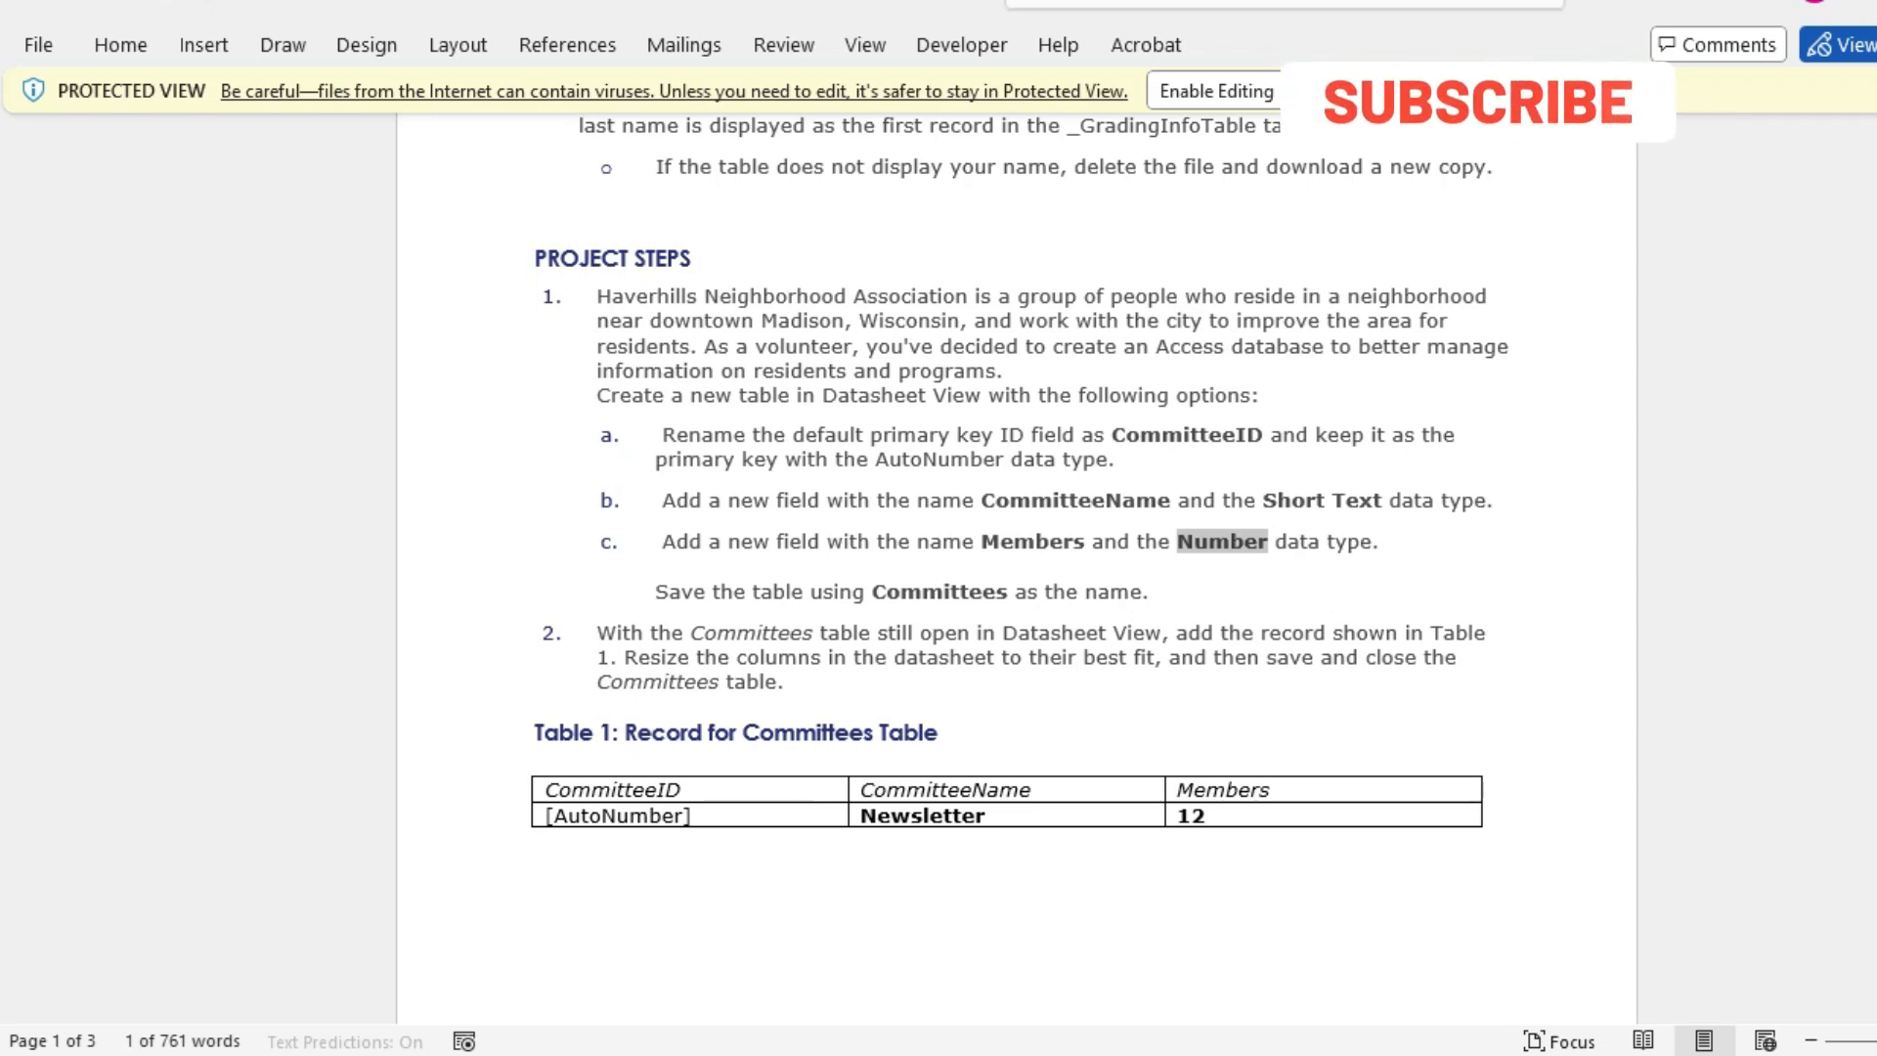
{"action": "left_click_drag", "start_coordinate": [873, 592], "coordinate": [1007, 592]}
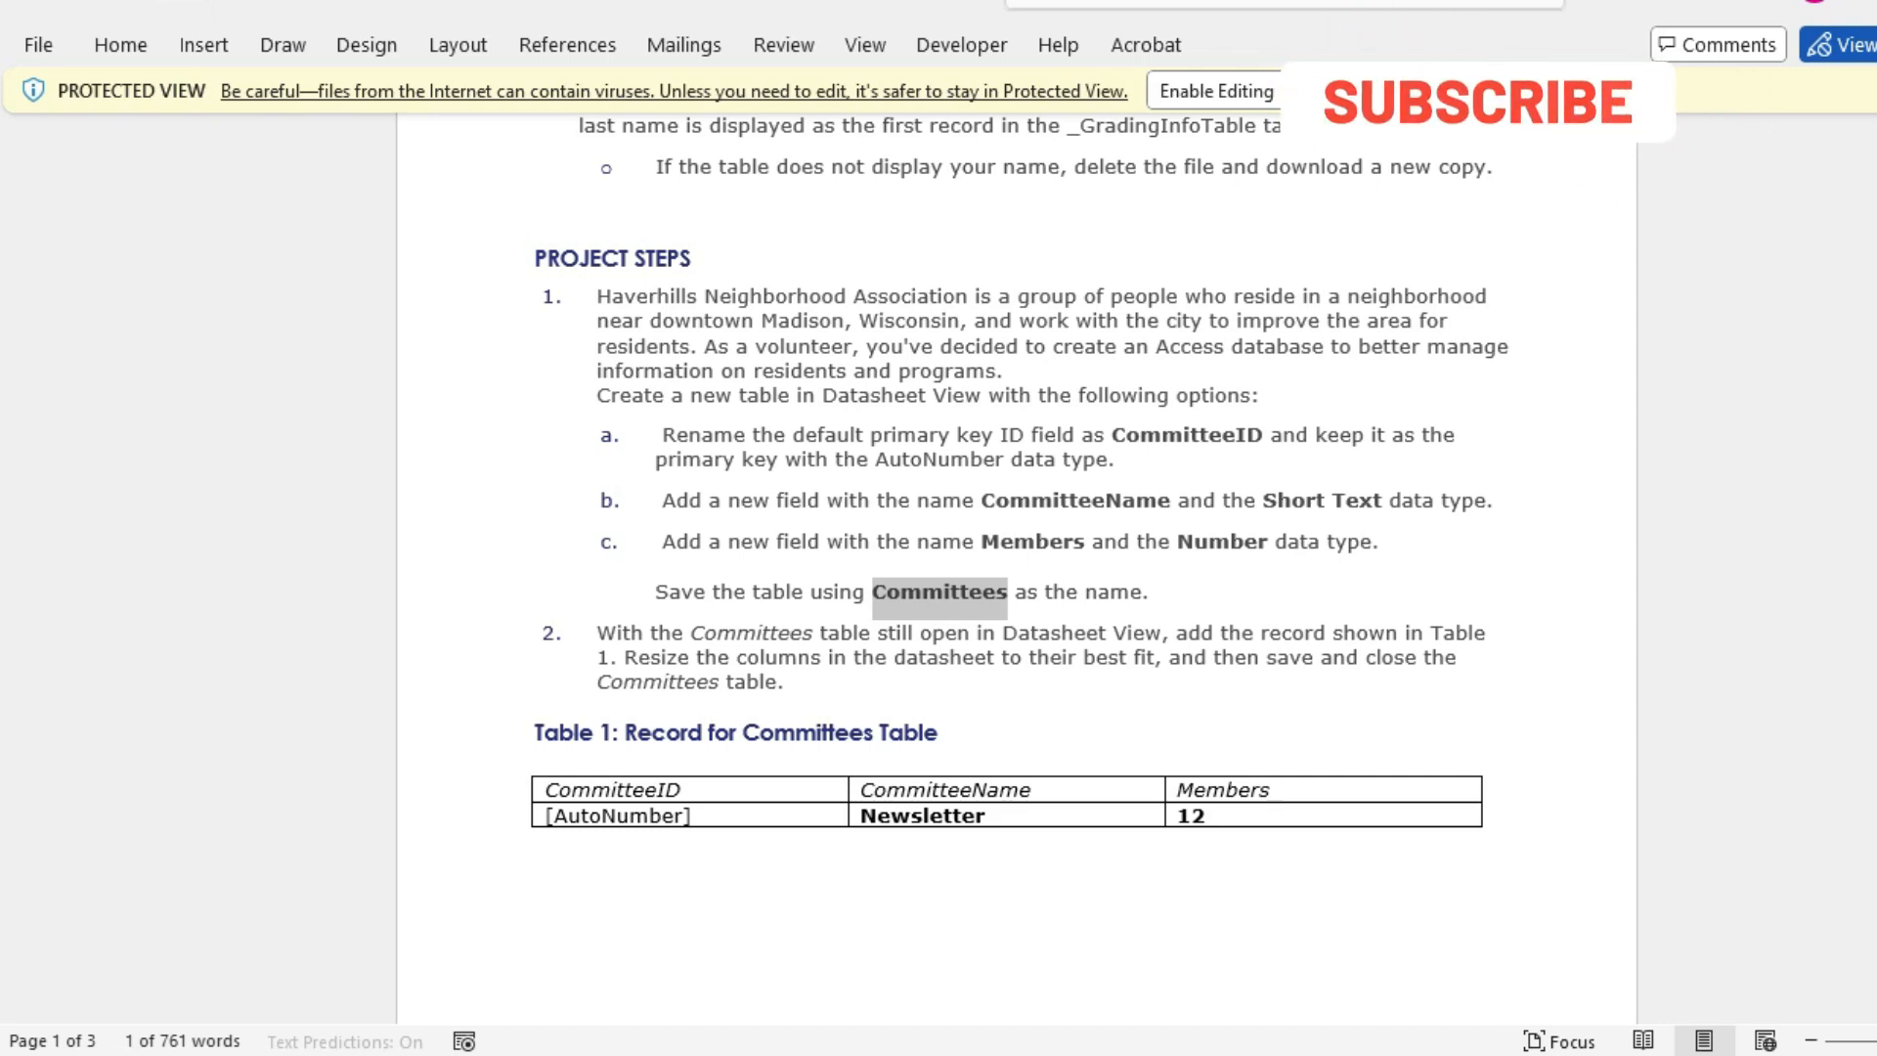
{"action": "key", "text": "alt+Tab"}
{"action": "left_click", "coordinate": [701, 271]}
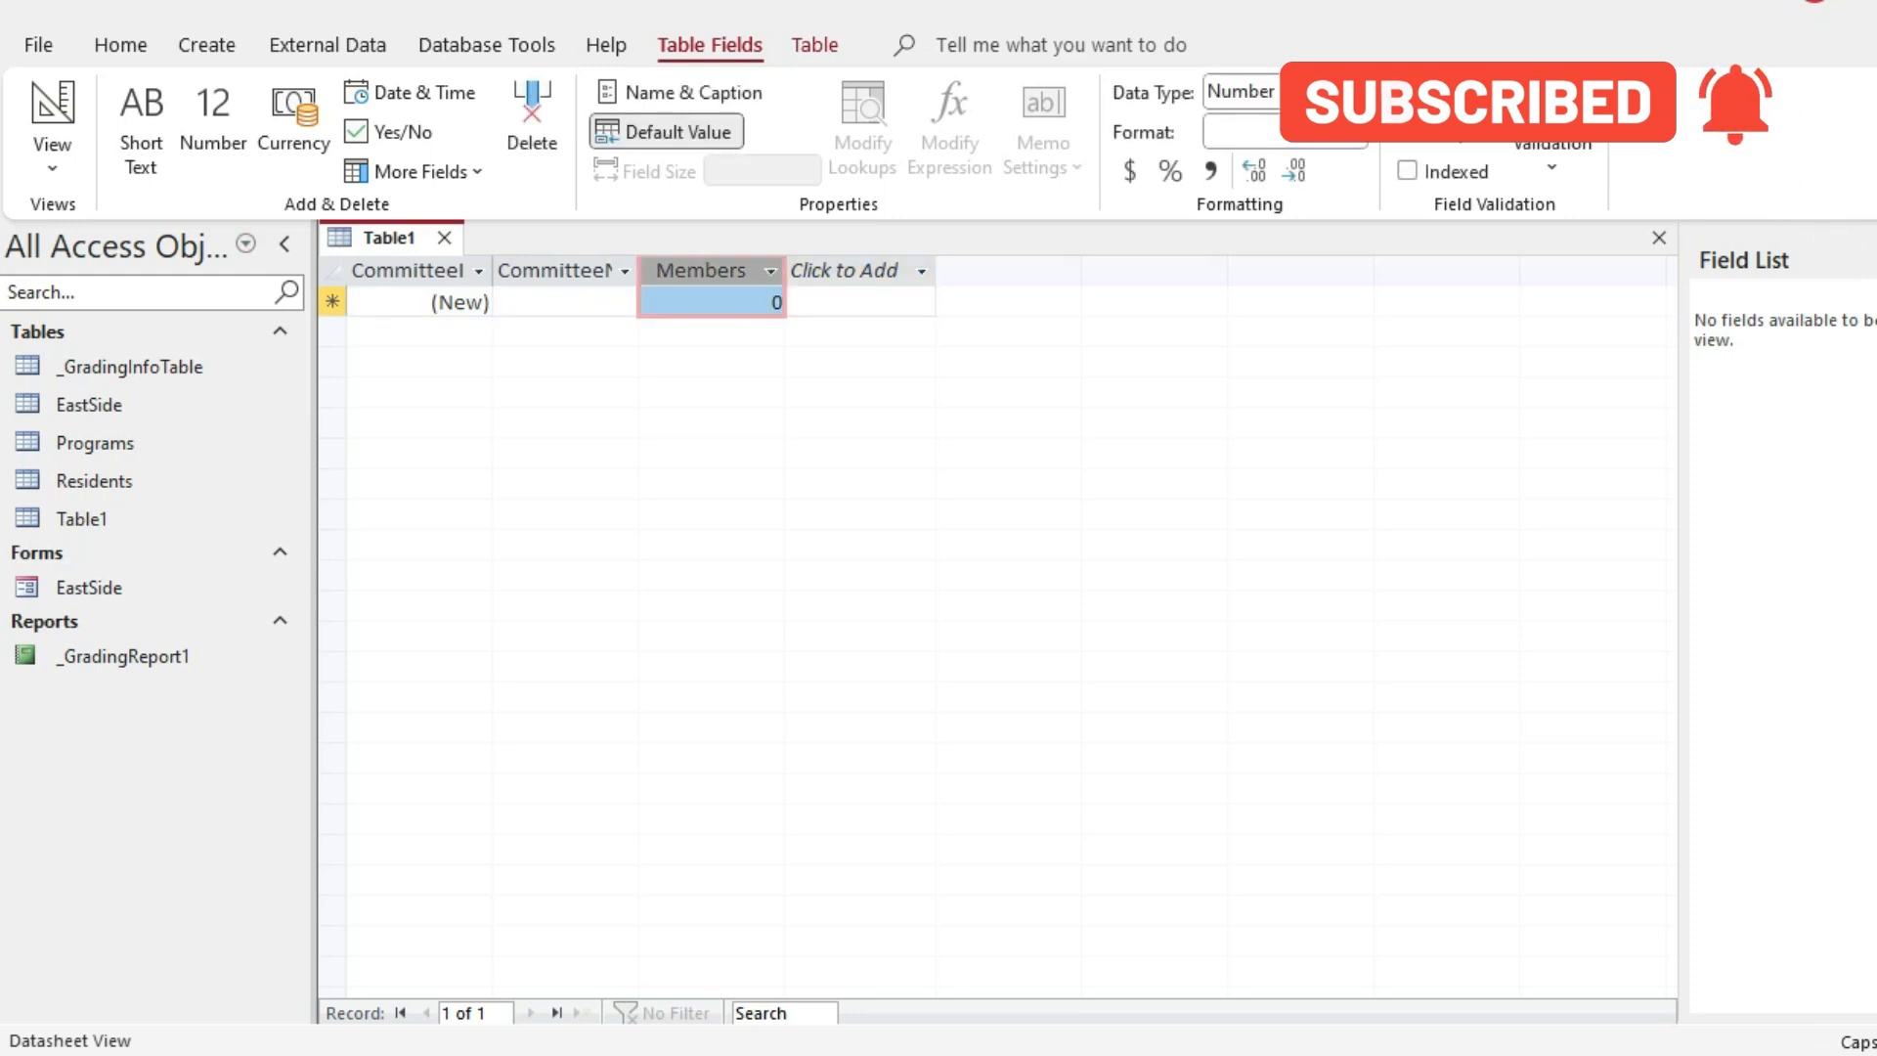
{"action": "right_click", "coordinate": [391, 238]}
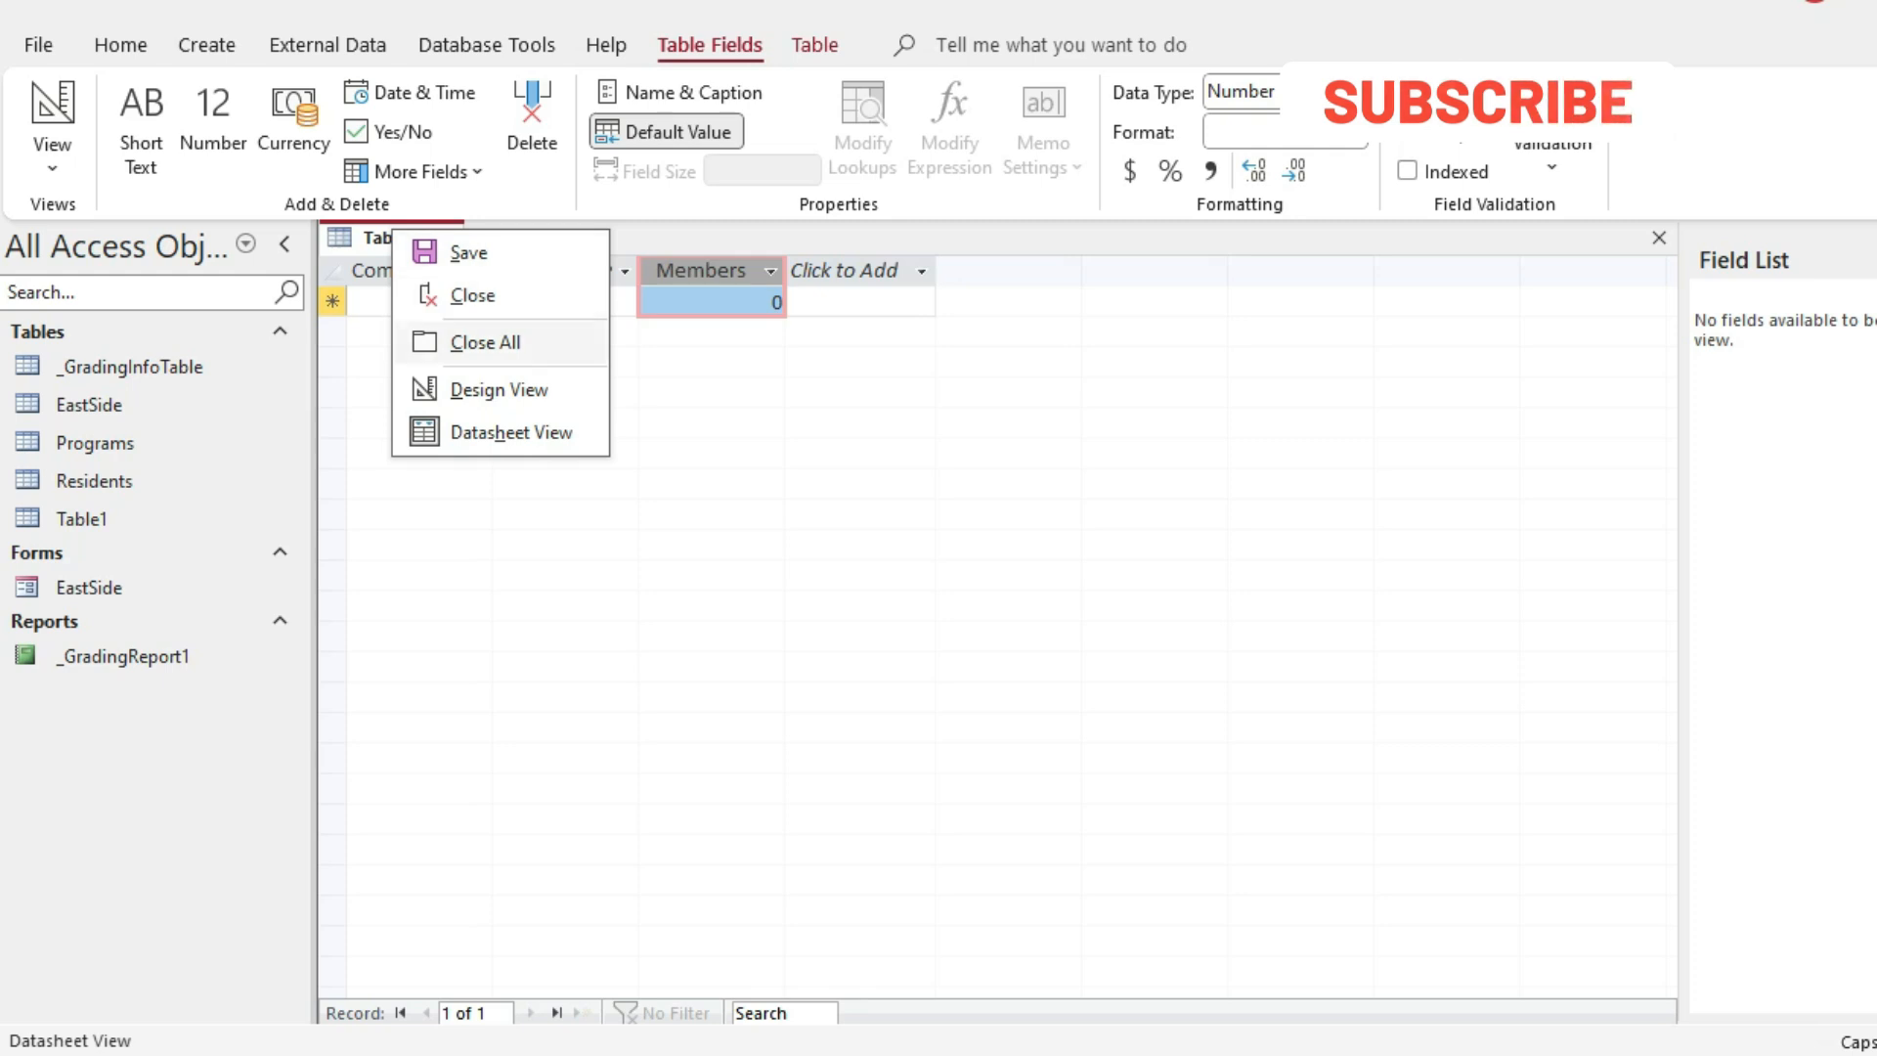
{"action": "left_click", "coordinate": [468, 252]}
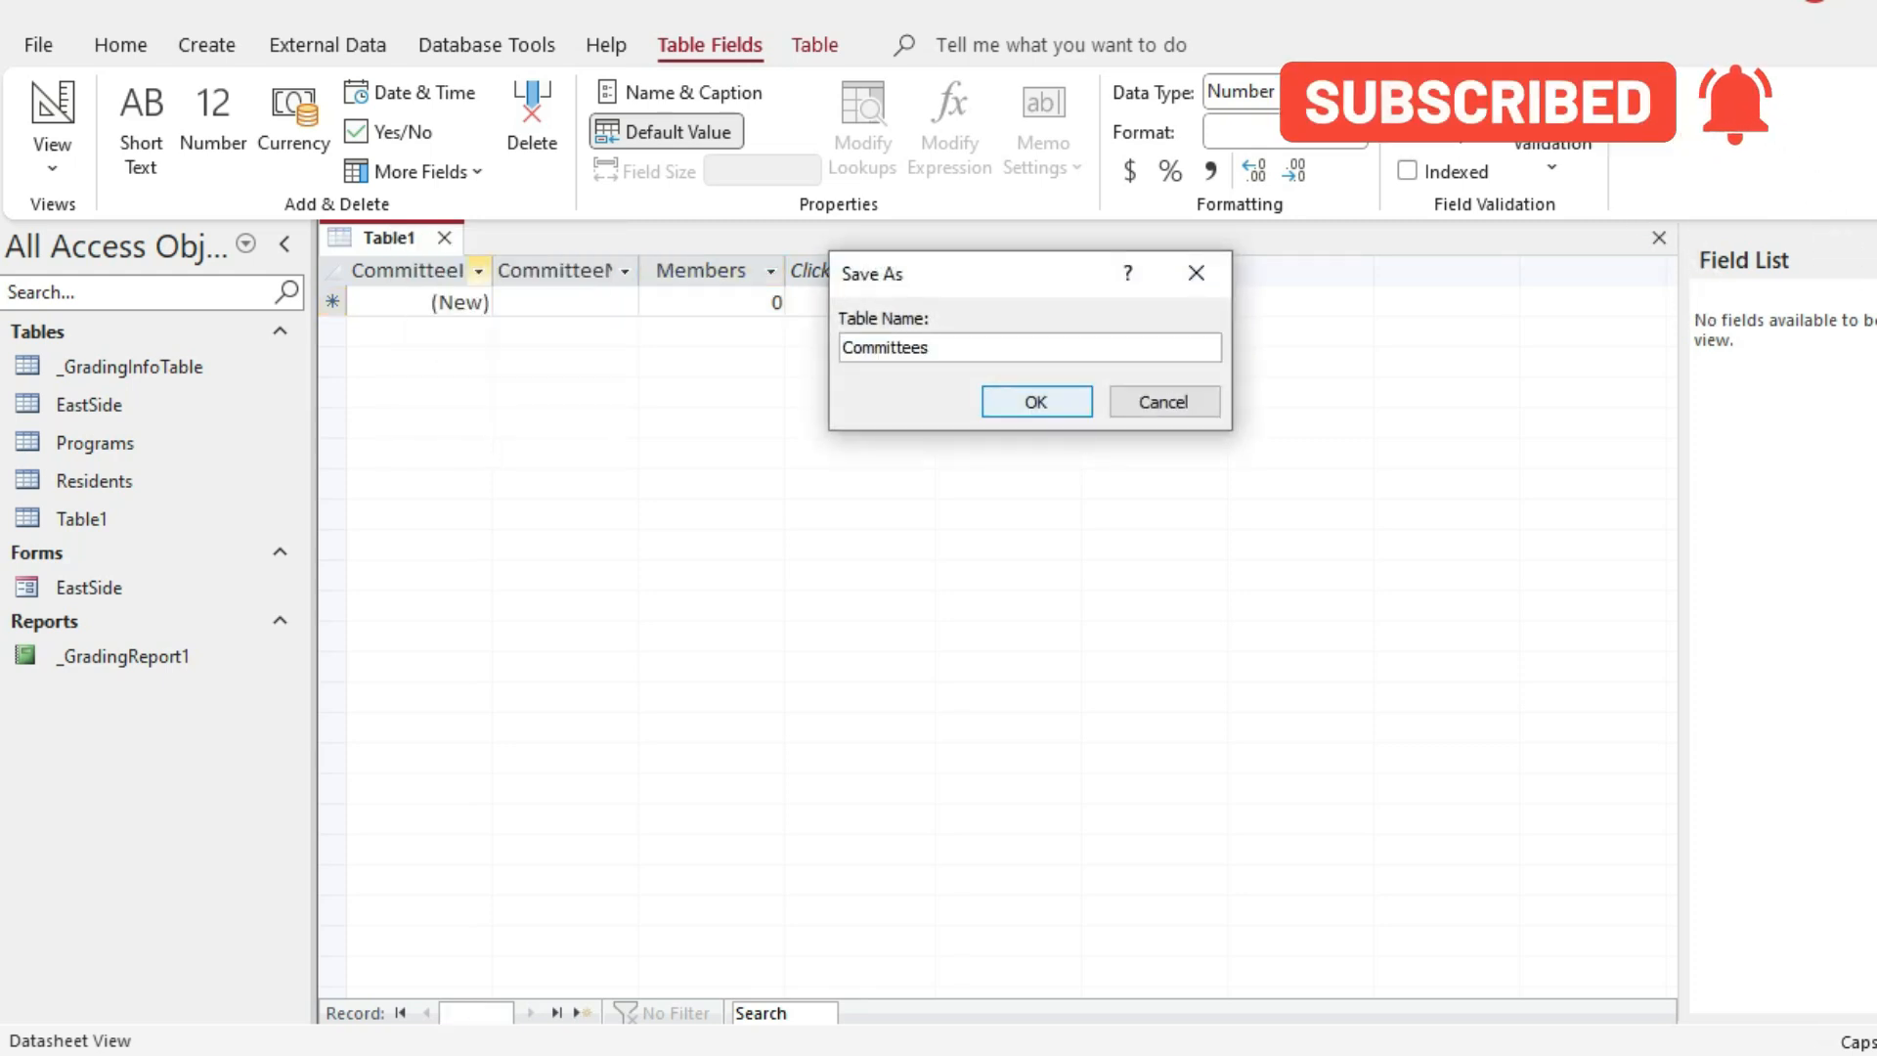
{"action": "type", "text": "Committees"}
{"action": "key", "text": "Return"}
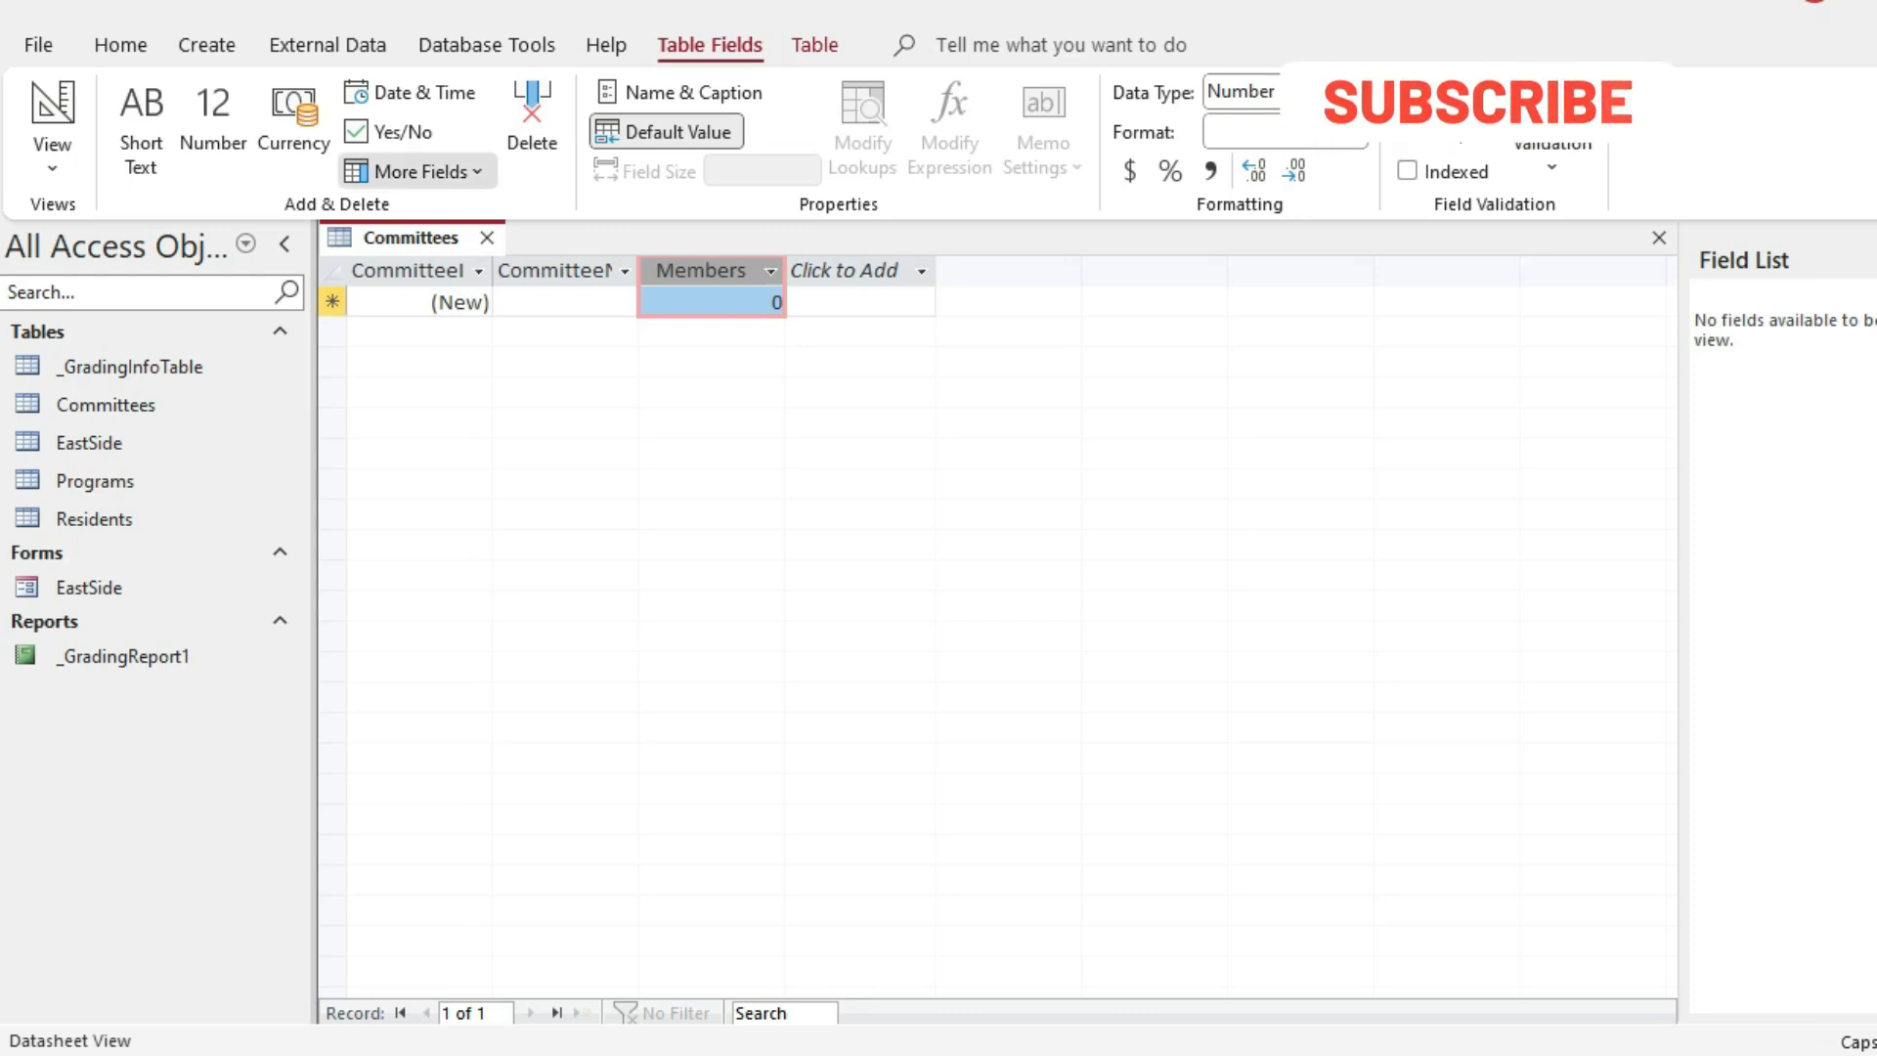
{"action": "left_click", "coordinate": [415, 171]}
{"action": "left_click", "coordinate": [416, 171]}
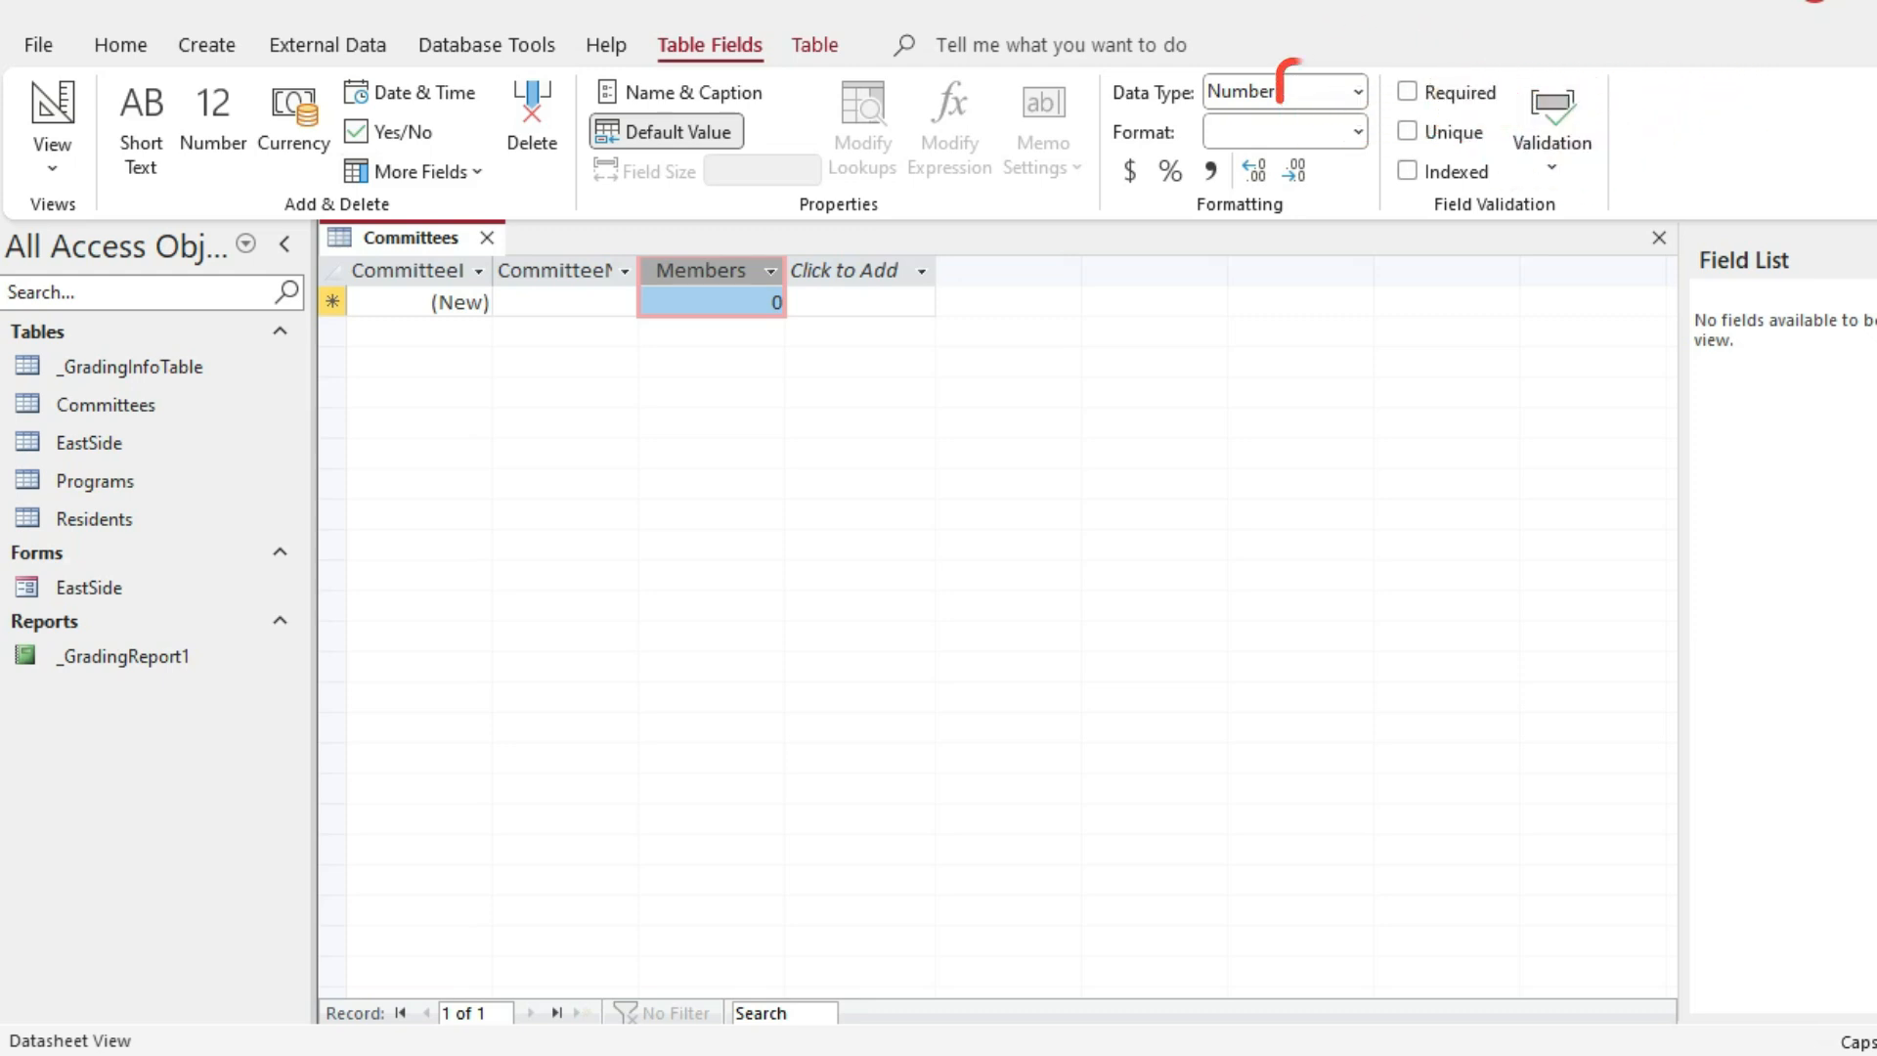
Step: Copy Newsletter from the record table in the Word instructions into the CommitteeName field of the first Committees record
{"action": "left_click", "coordinate": [409, 271]}
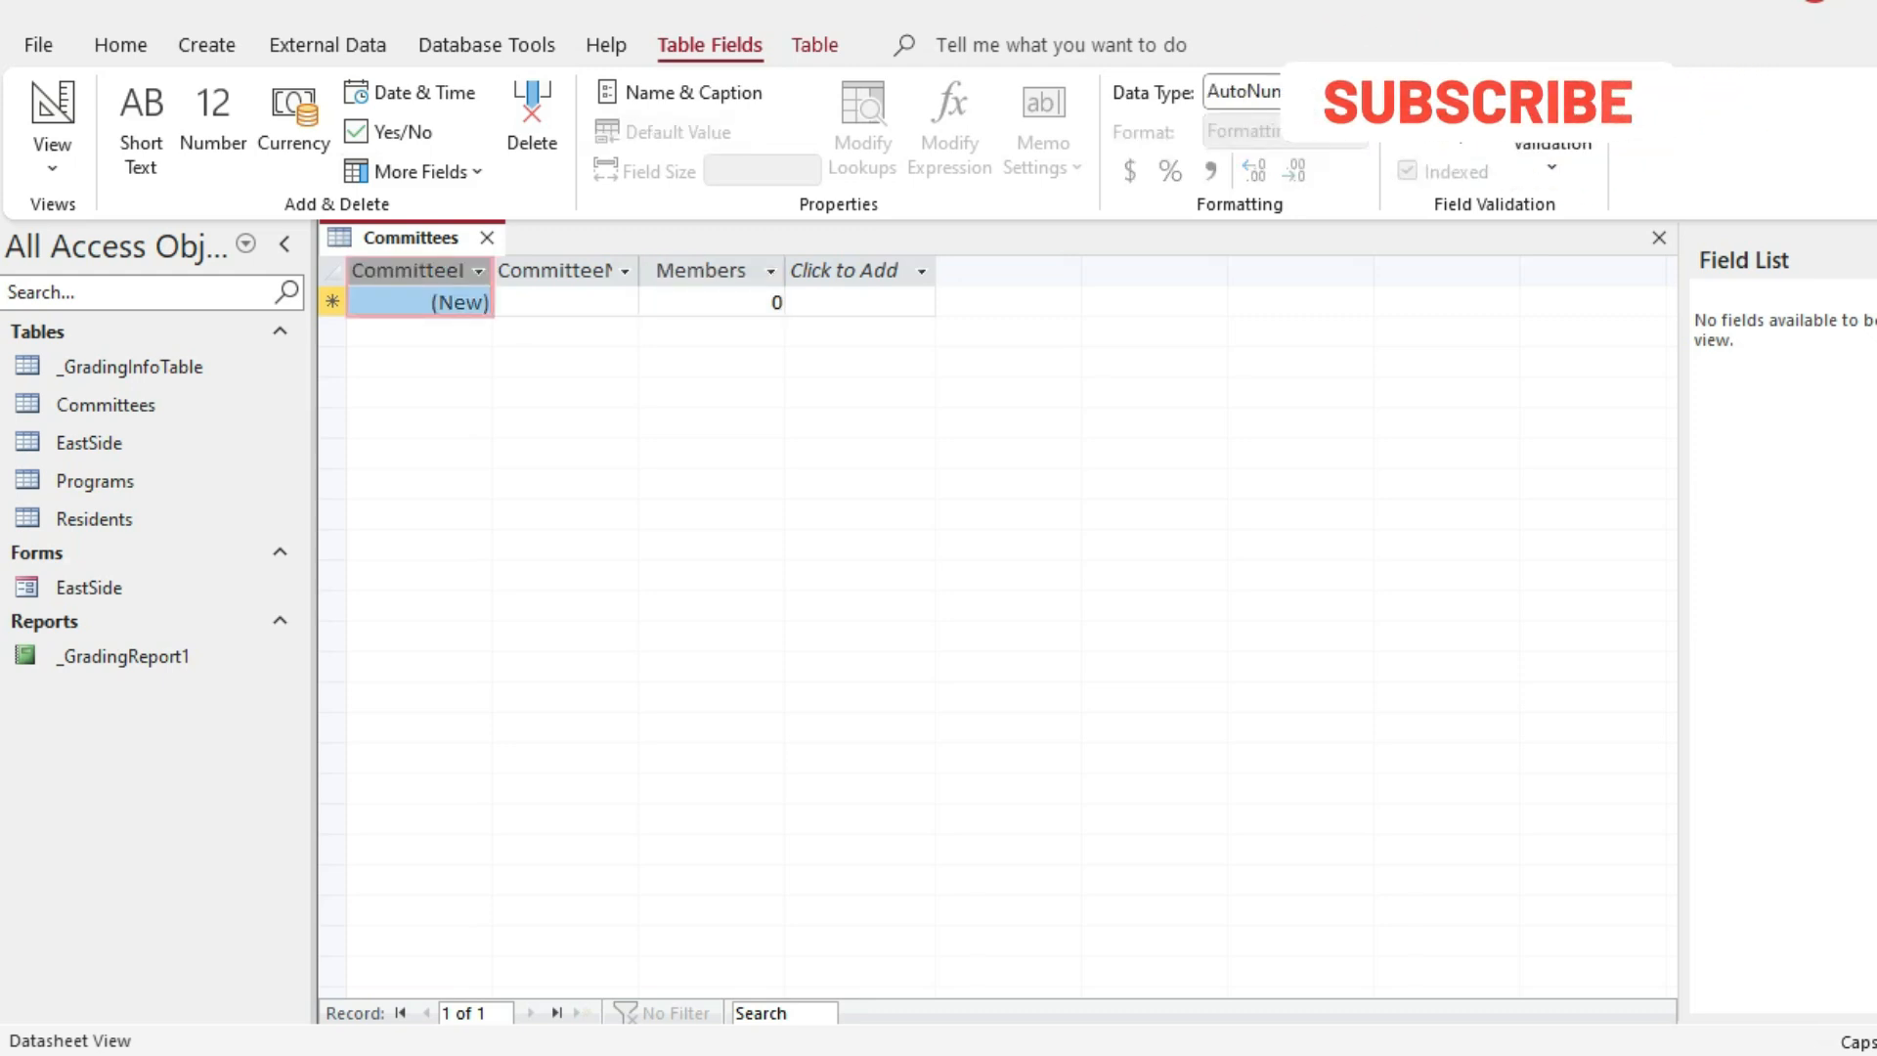
{"action": "key", "text": "alt+Tab"}
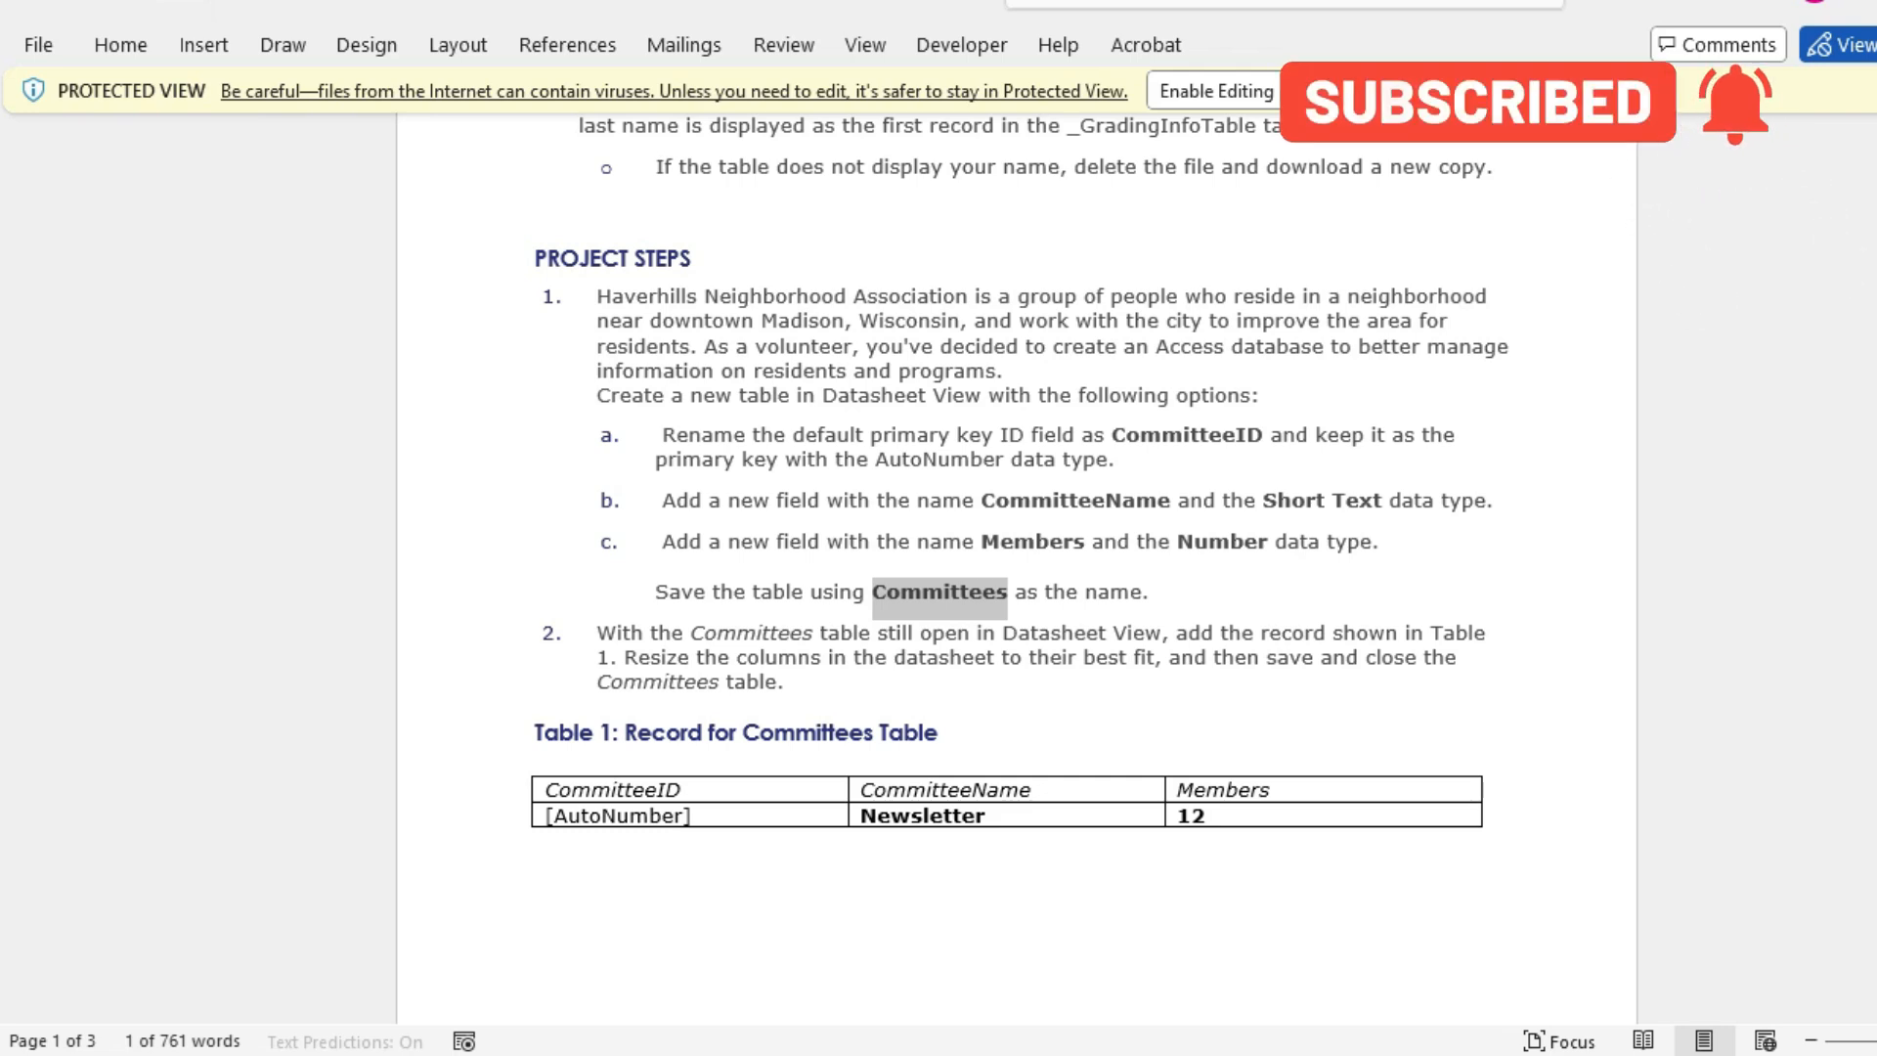
{"action": "scroll", "coordinate": [1020, 464], "scroll_direction": "down", "scroll_amount": 1}
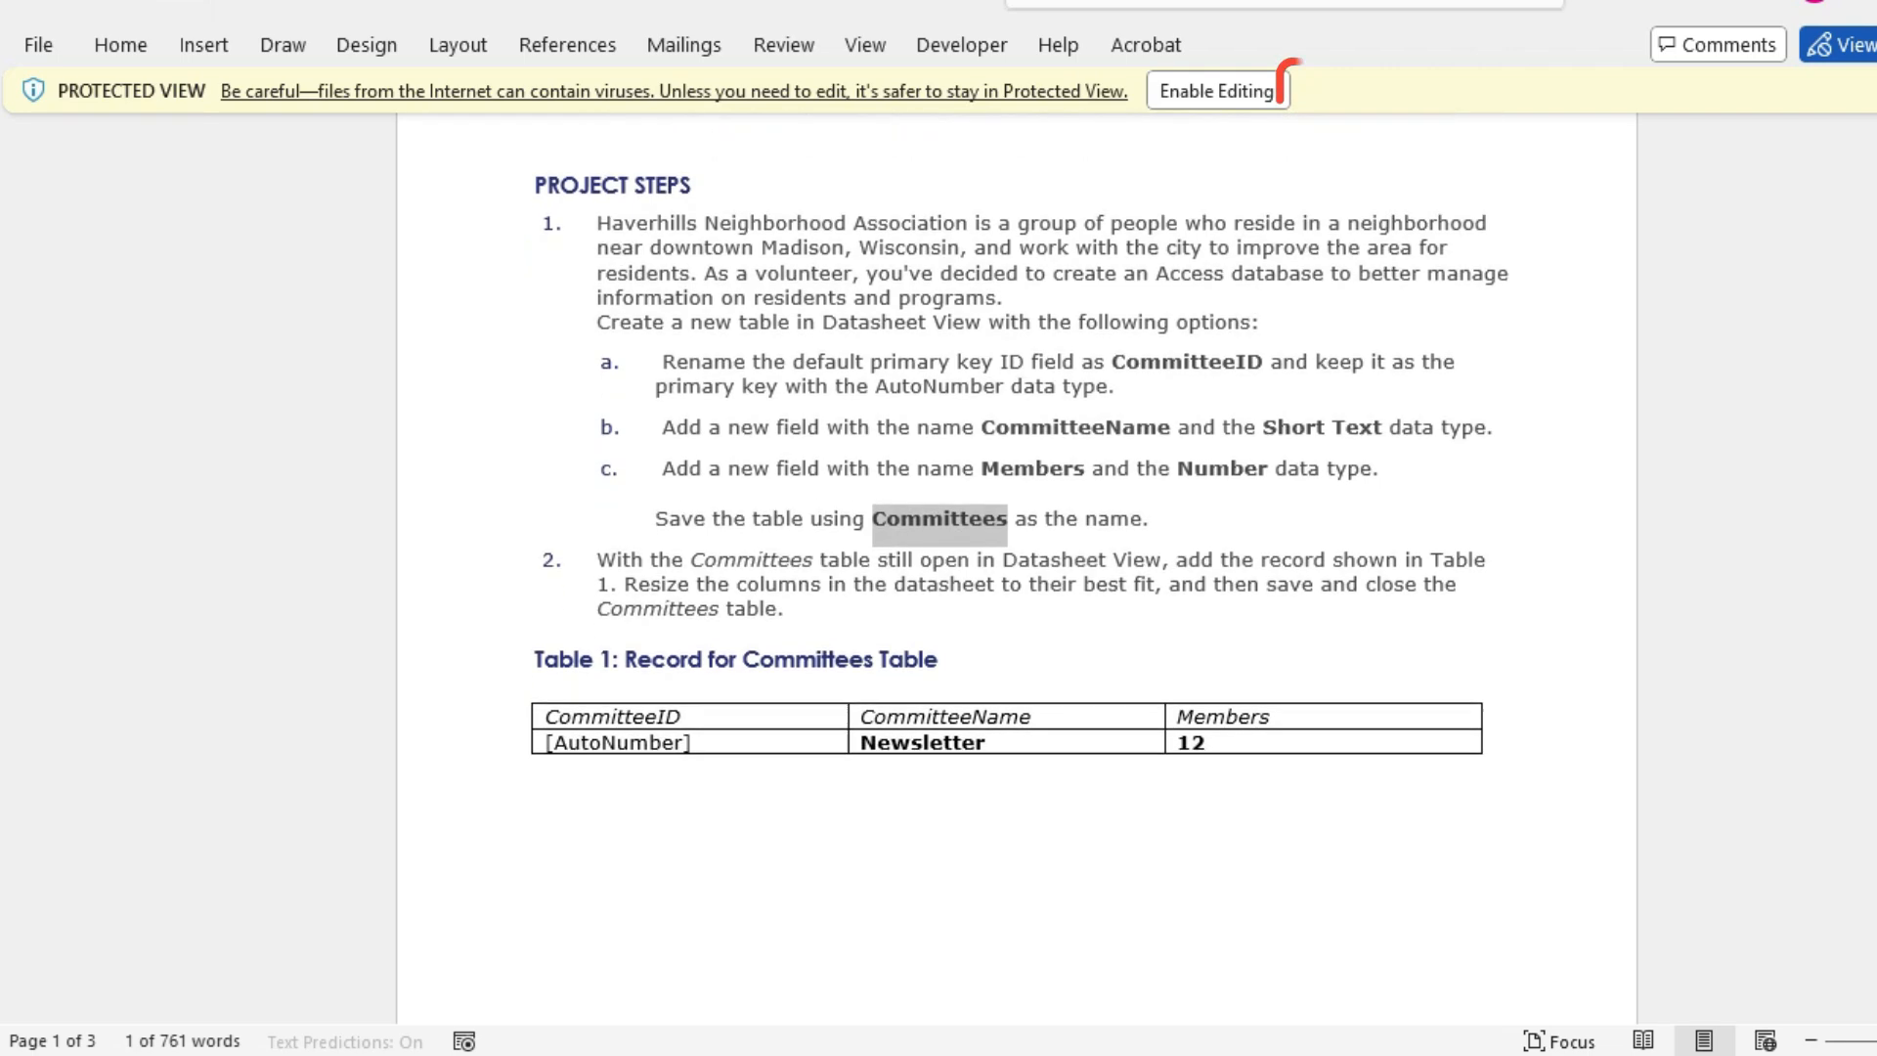
{"action": "scroll", "coordinate": [1017, 567], "scroll_direction": "down", "scroll_amount": 2}
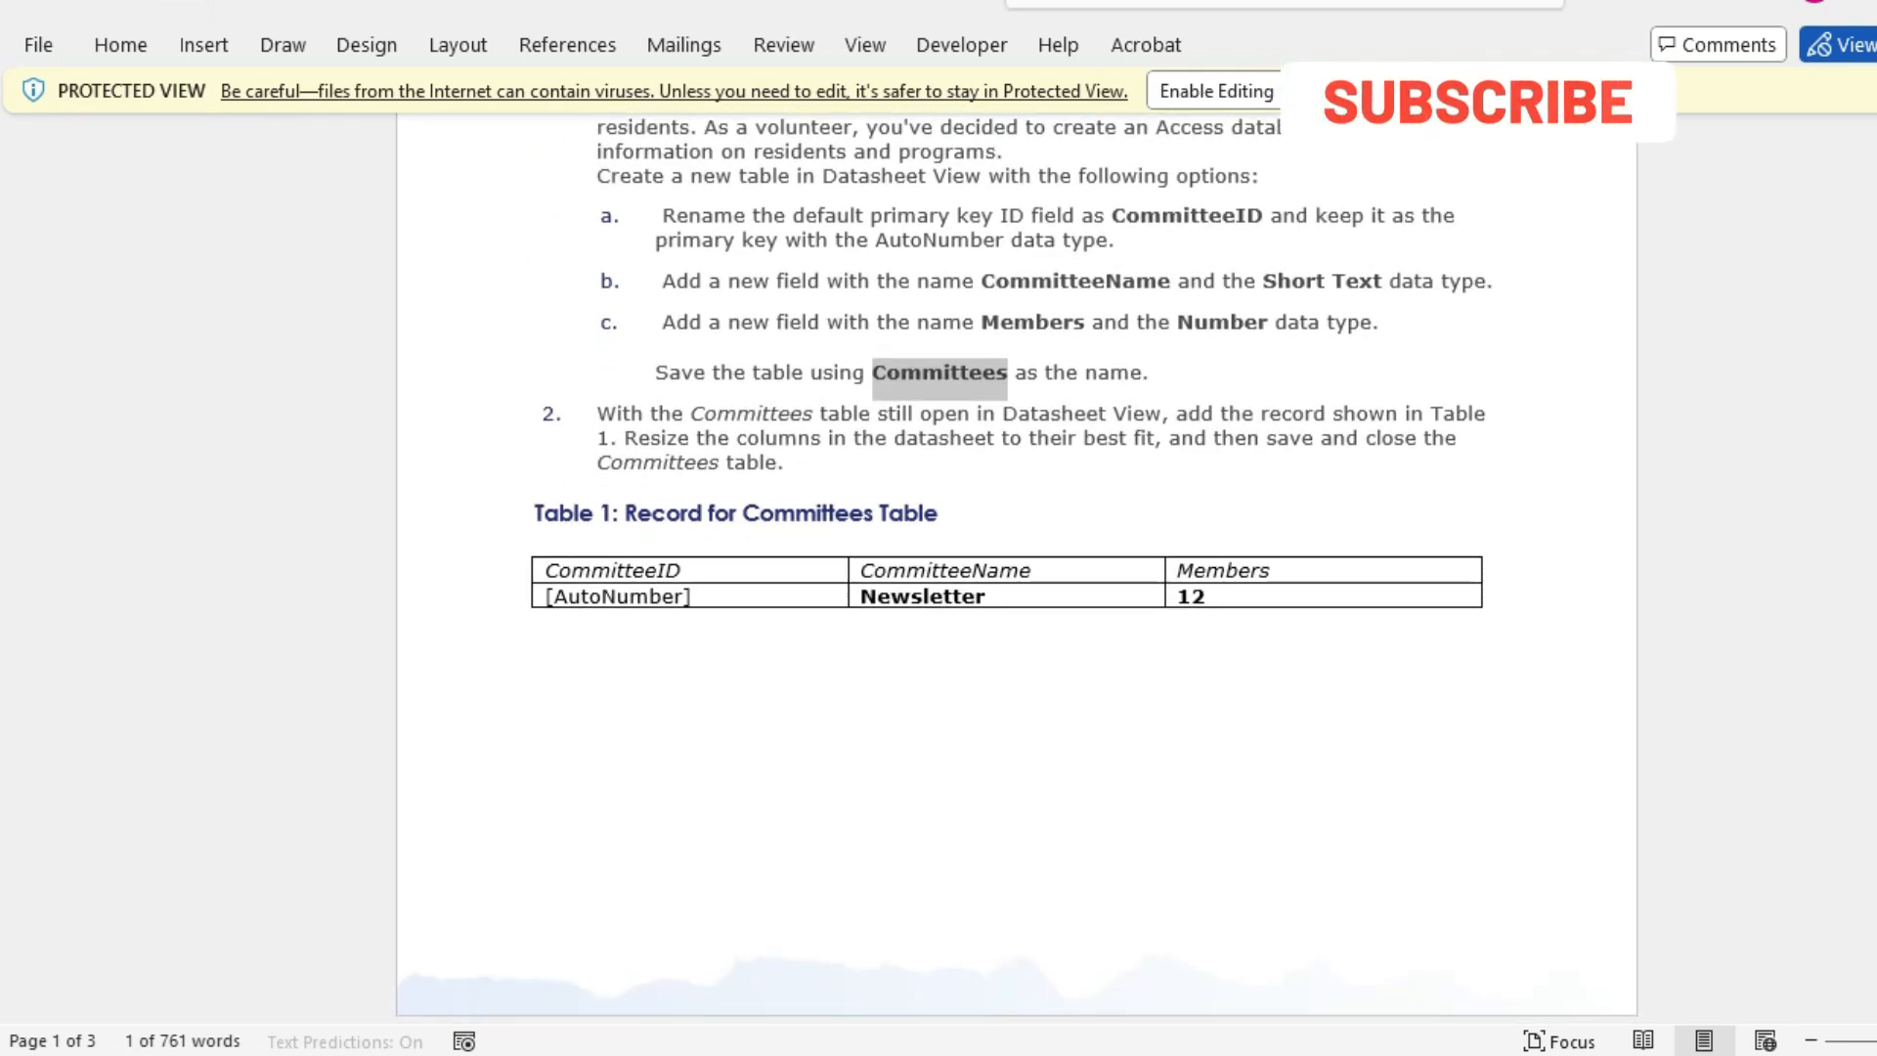
{"action": "left_click_drag", "start_coordinate": [860, 596], "coordinate": [985, 596]}
{"action": "key", "text": "ctrl+c"}
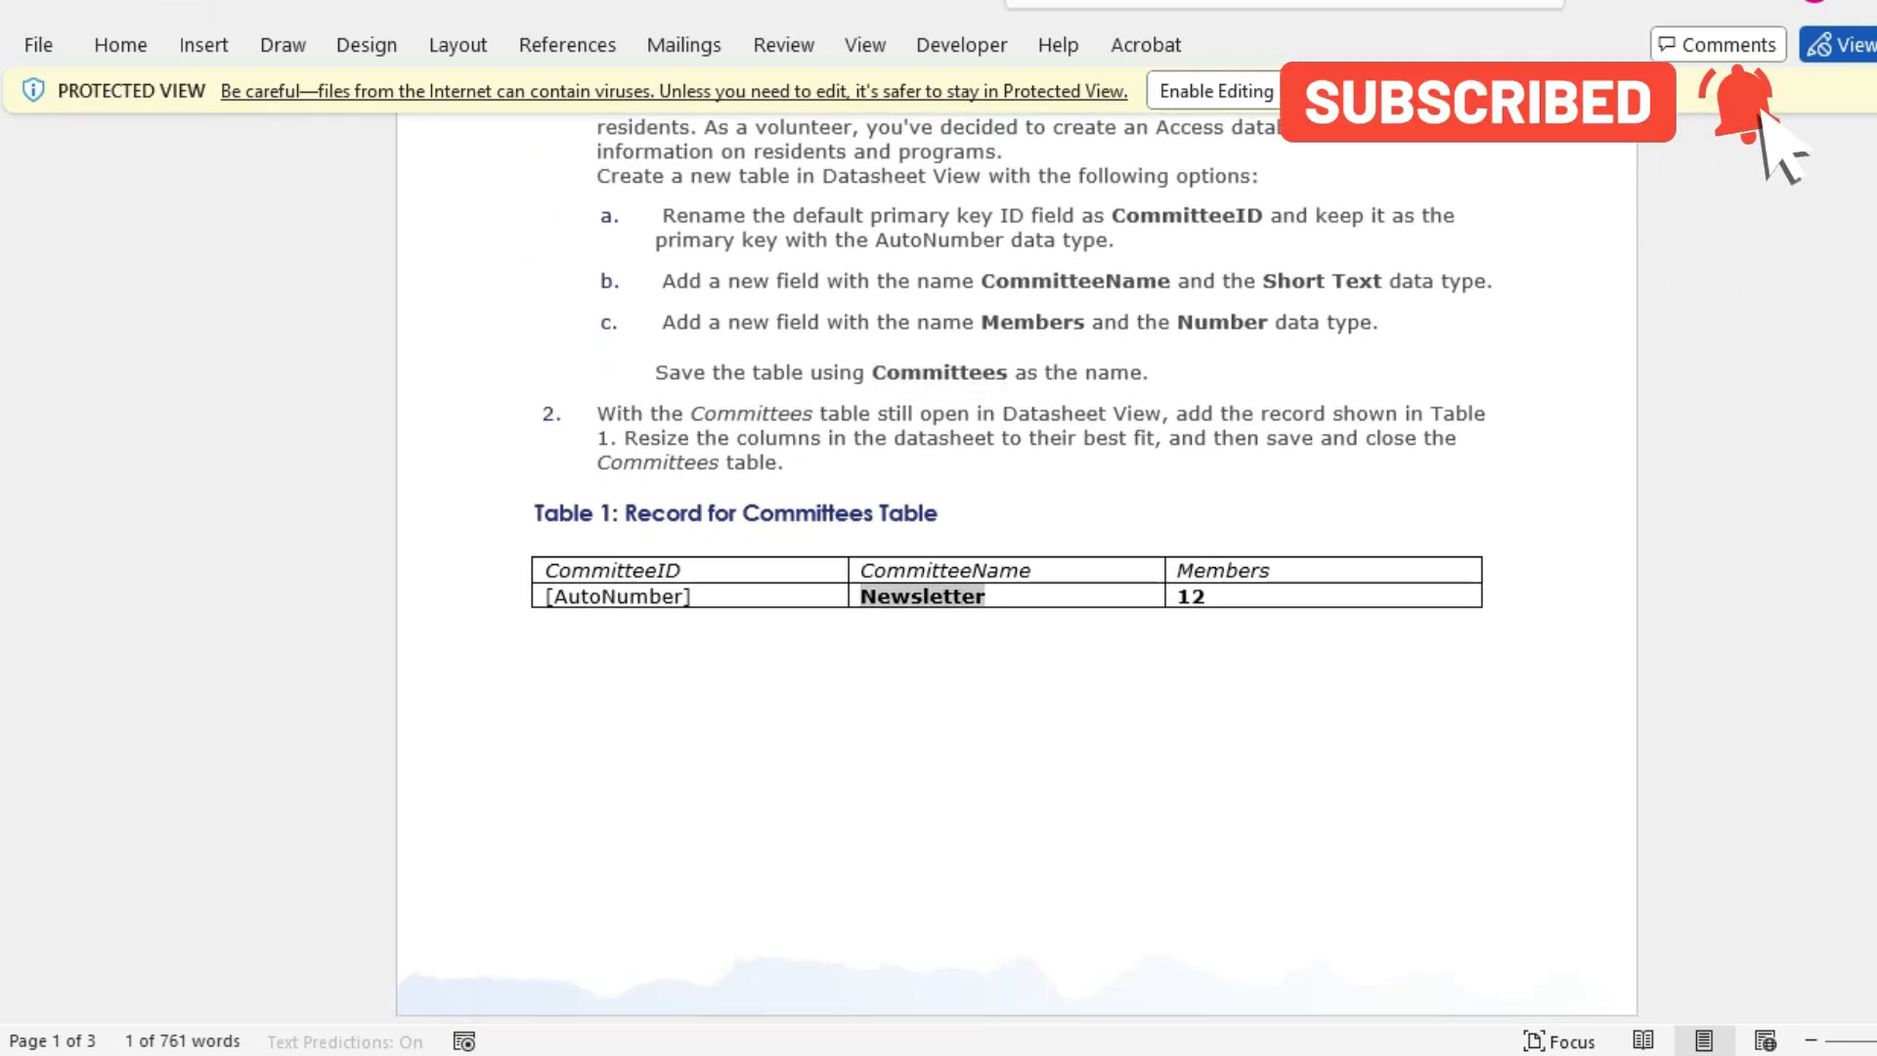
{"action": "key", "text": "alt+Tab"}
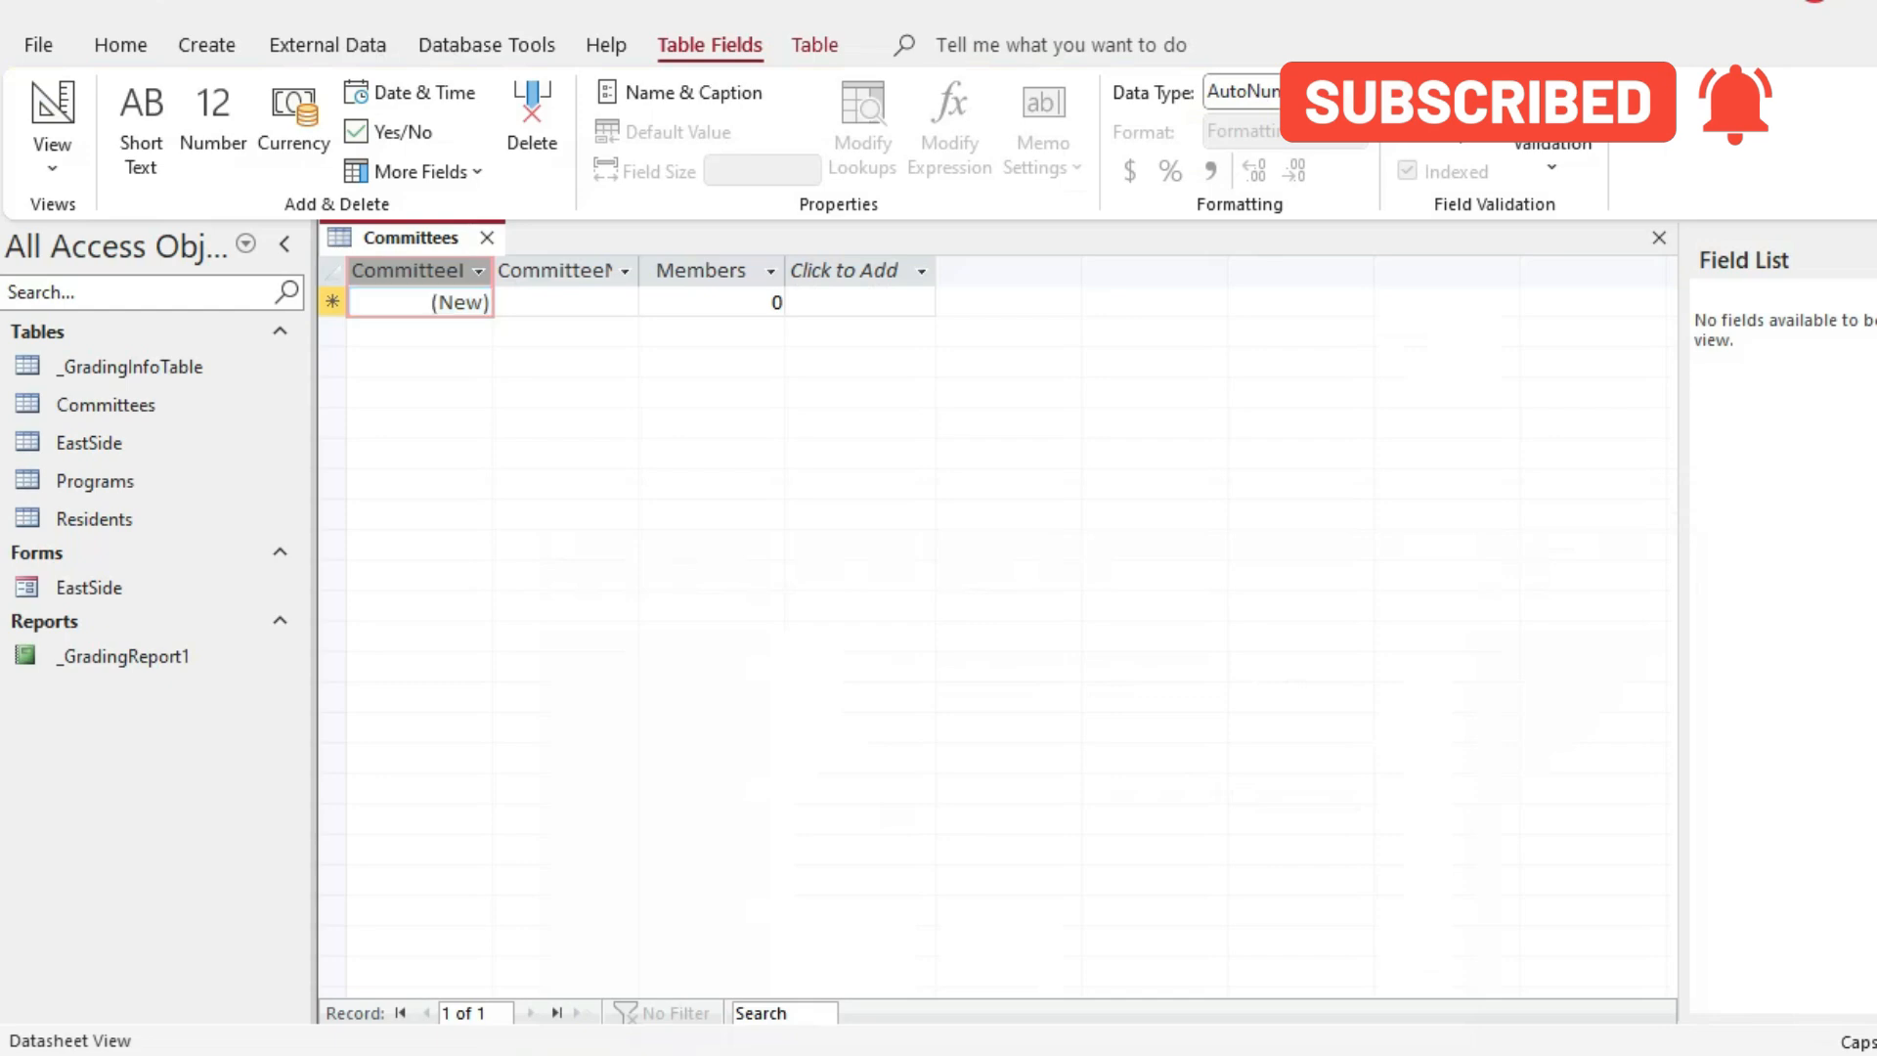
{"action": "key", "text": "Tab"}
{"action": "key", "text": "ctrl+v"}
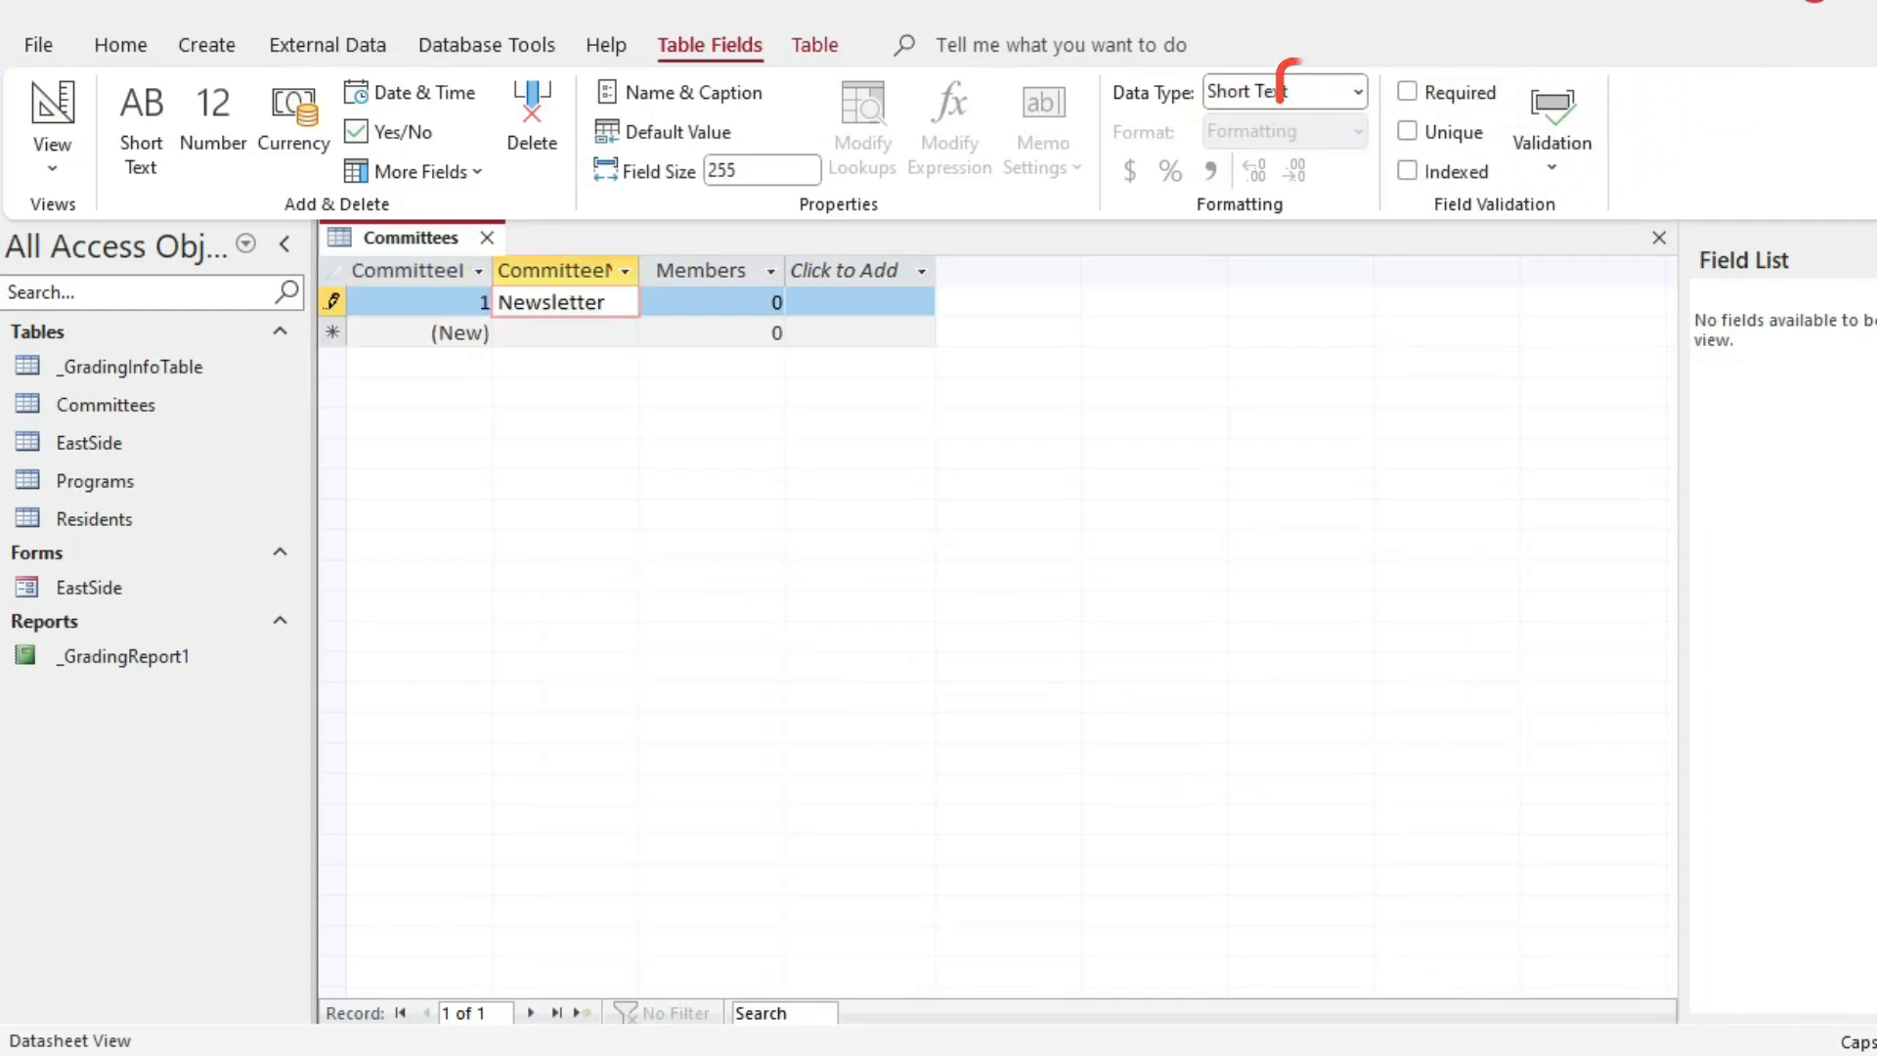
Step: Set Members to 12 in the Newsletter record, following the Word instructions, and commit the record
{"action": "key", "text": "alt+Tab"}
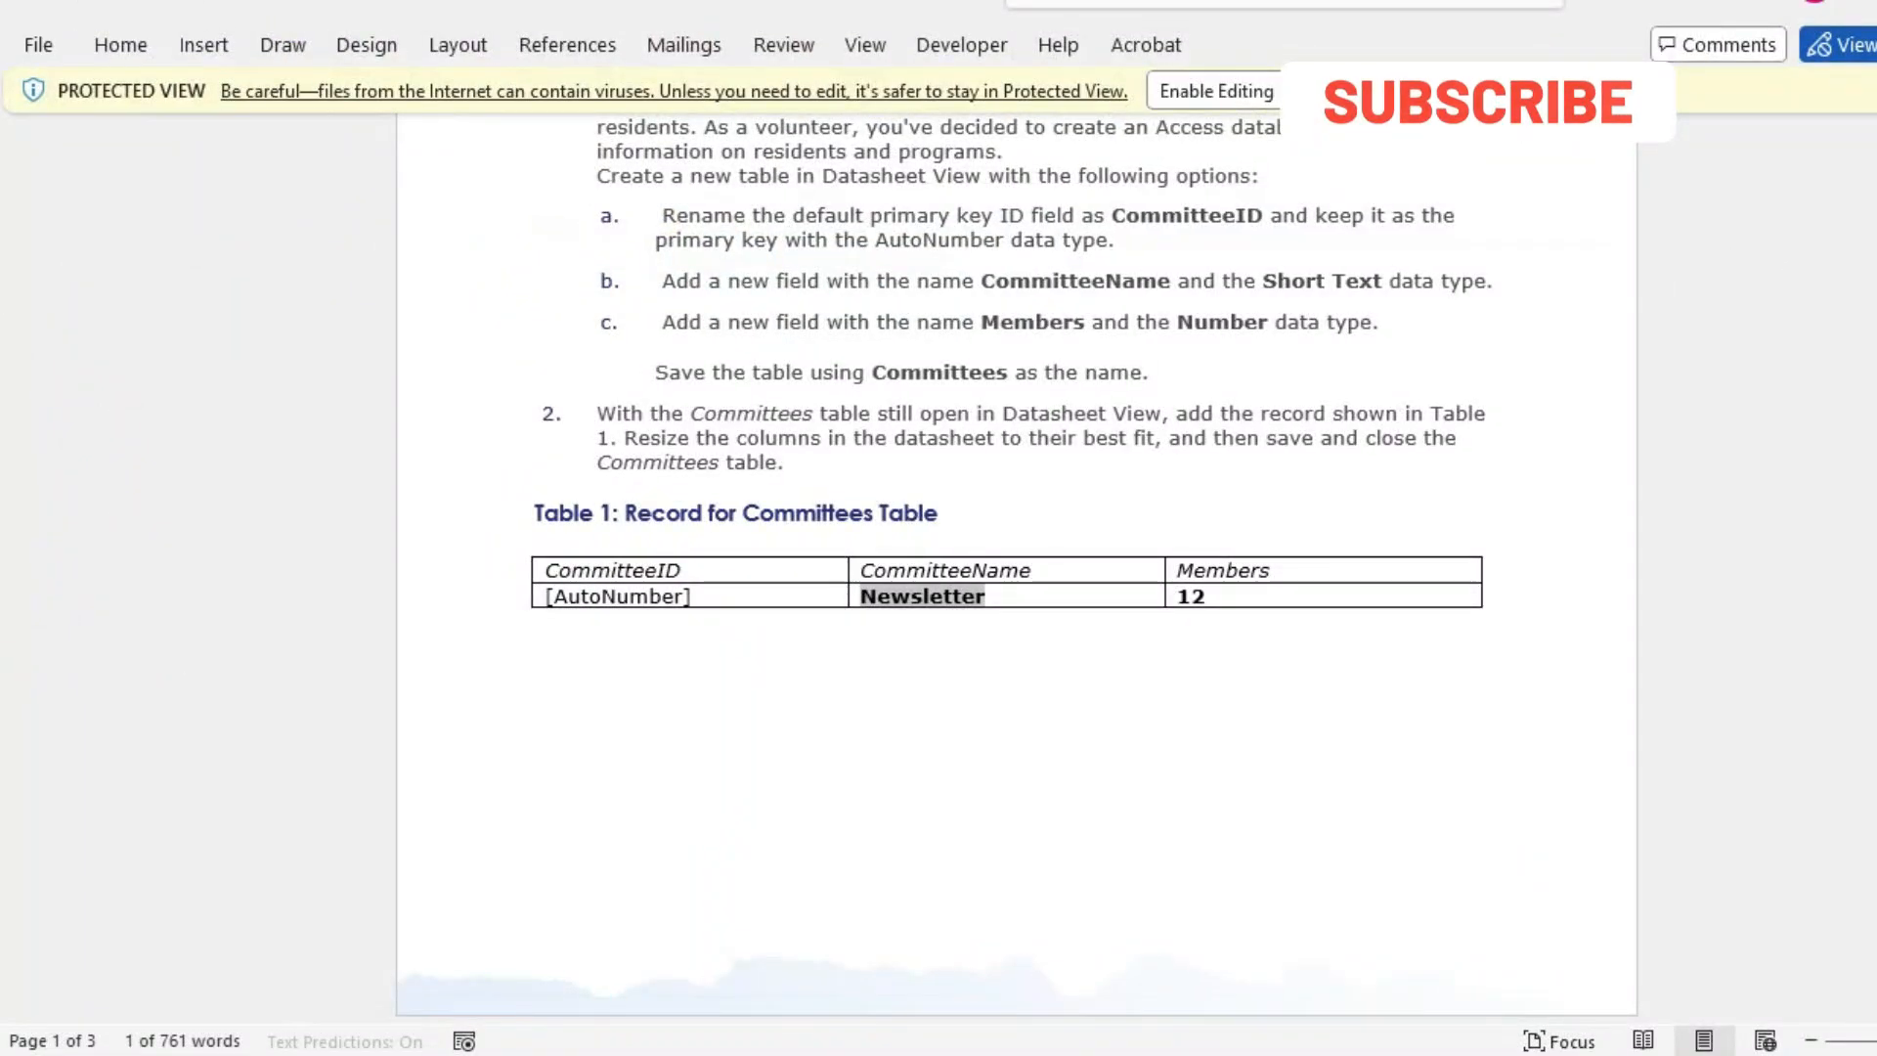
{"action": "scroll", "coordinate": [1016, 567], "scroll_direction": "down", "scroll_amount": 5}
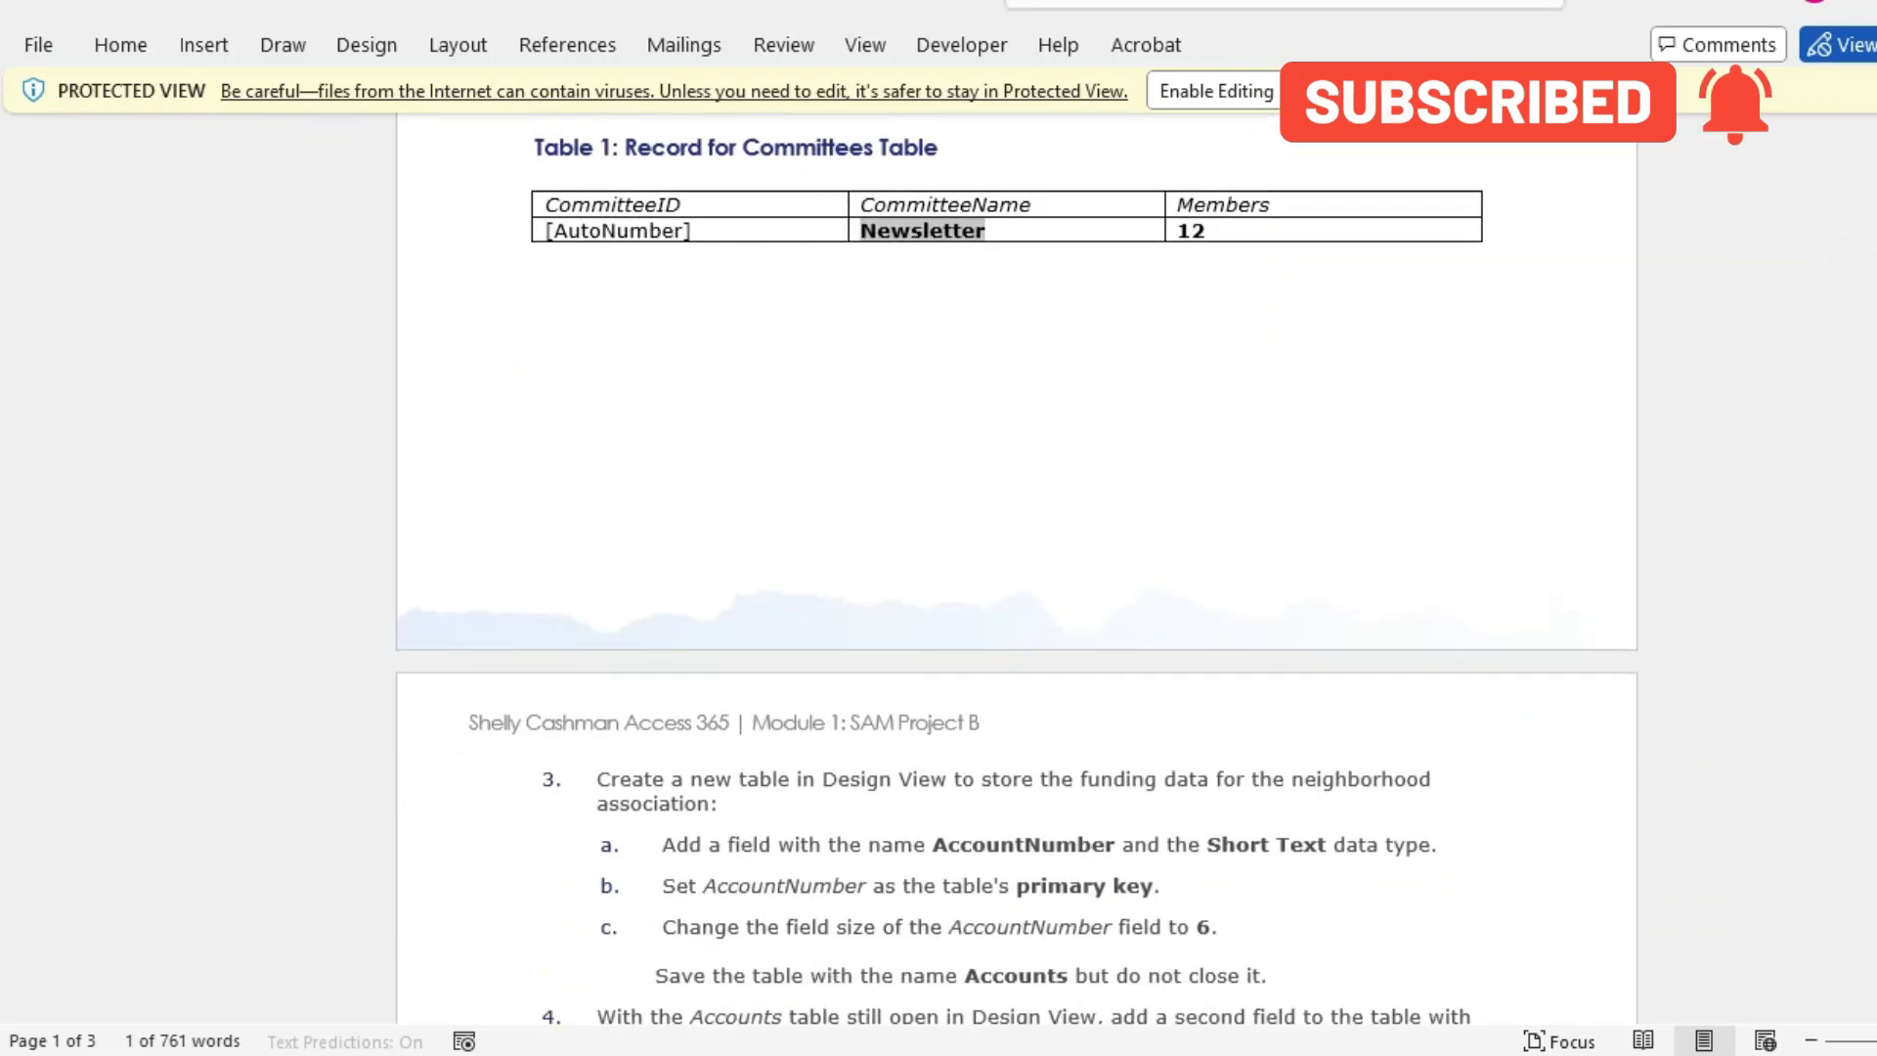
{"action": "key", "text": "alt+Tab"}
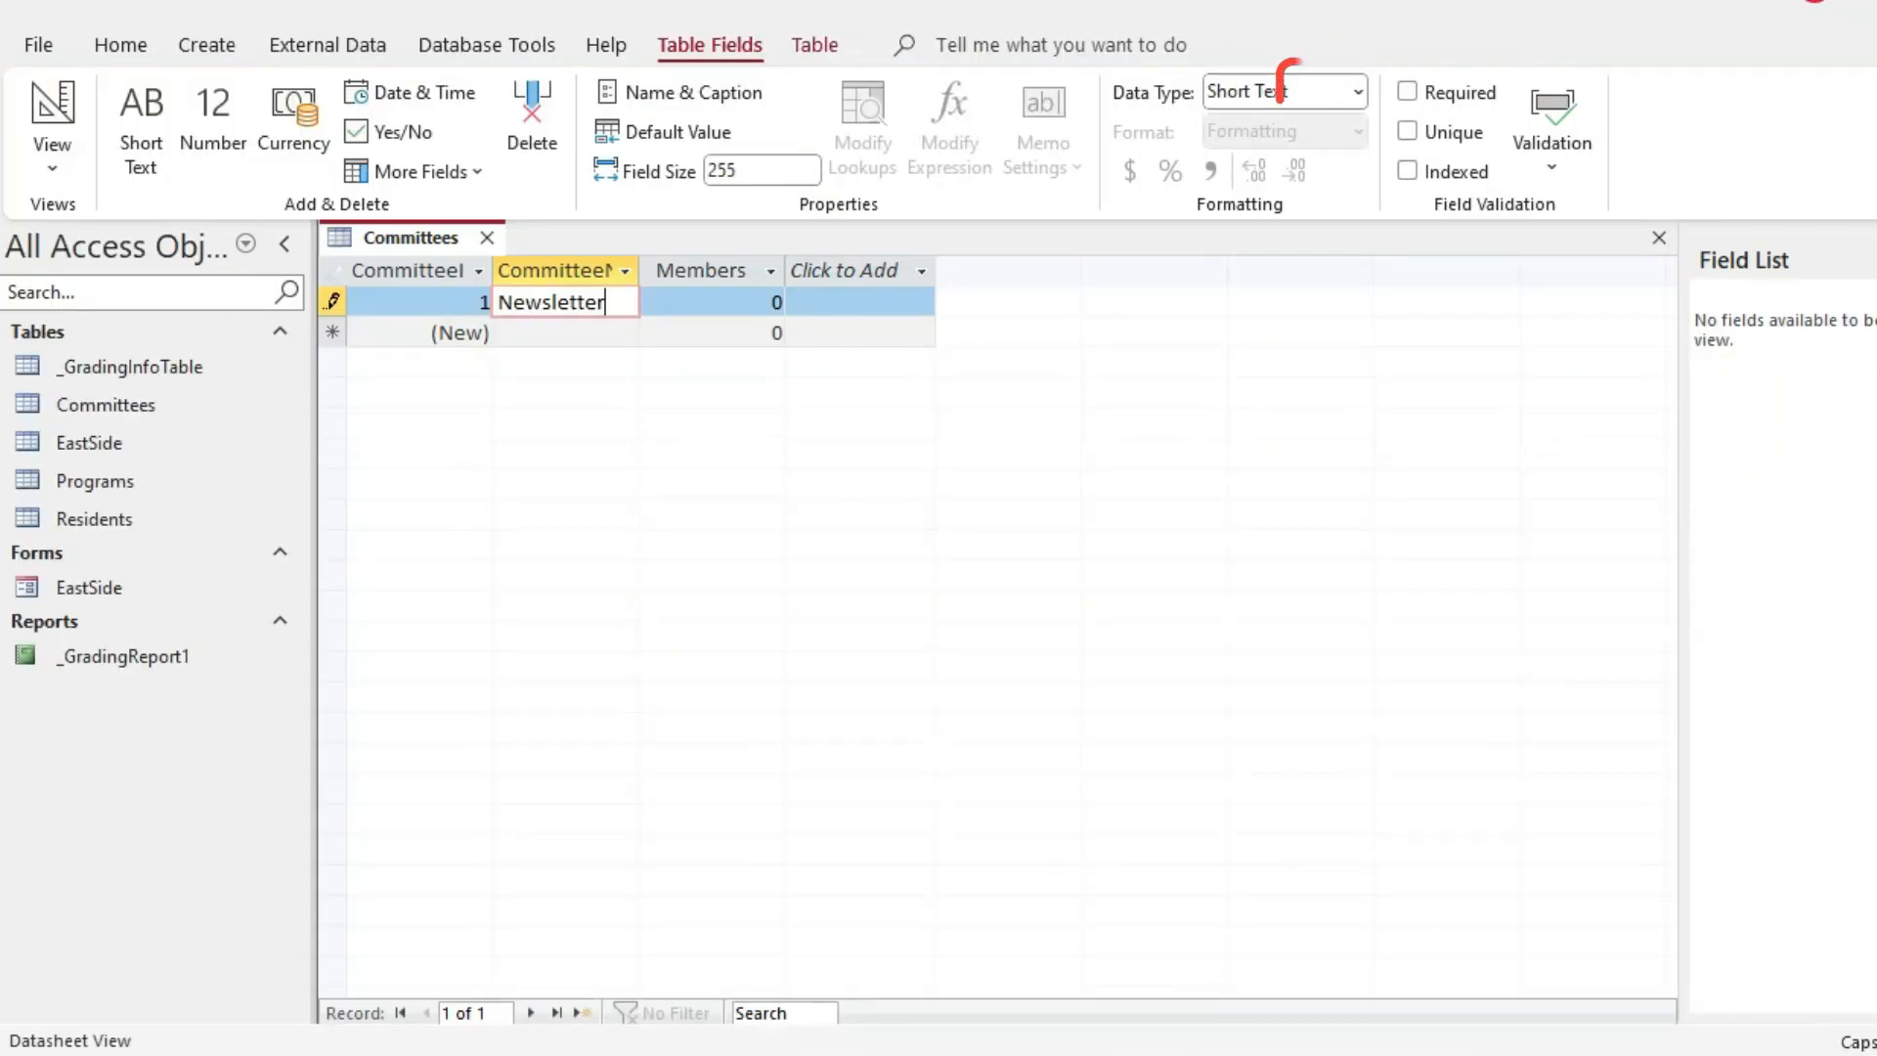
{"action": "key", "text": "Tab"}
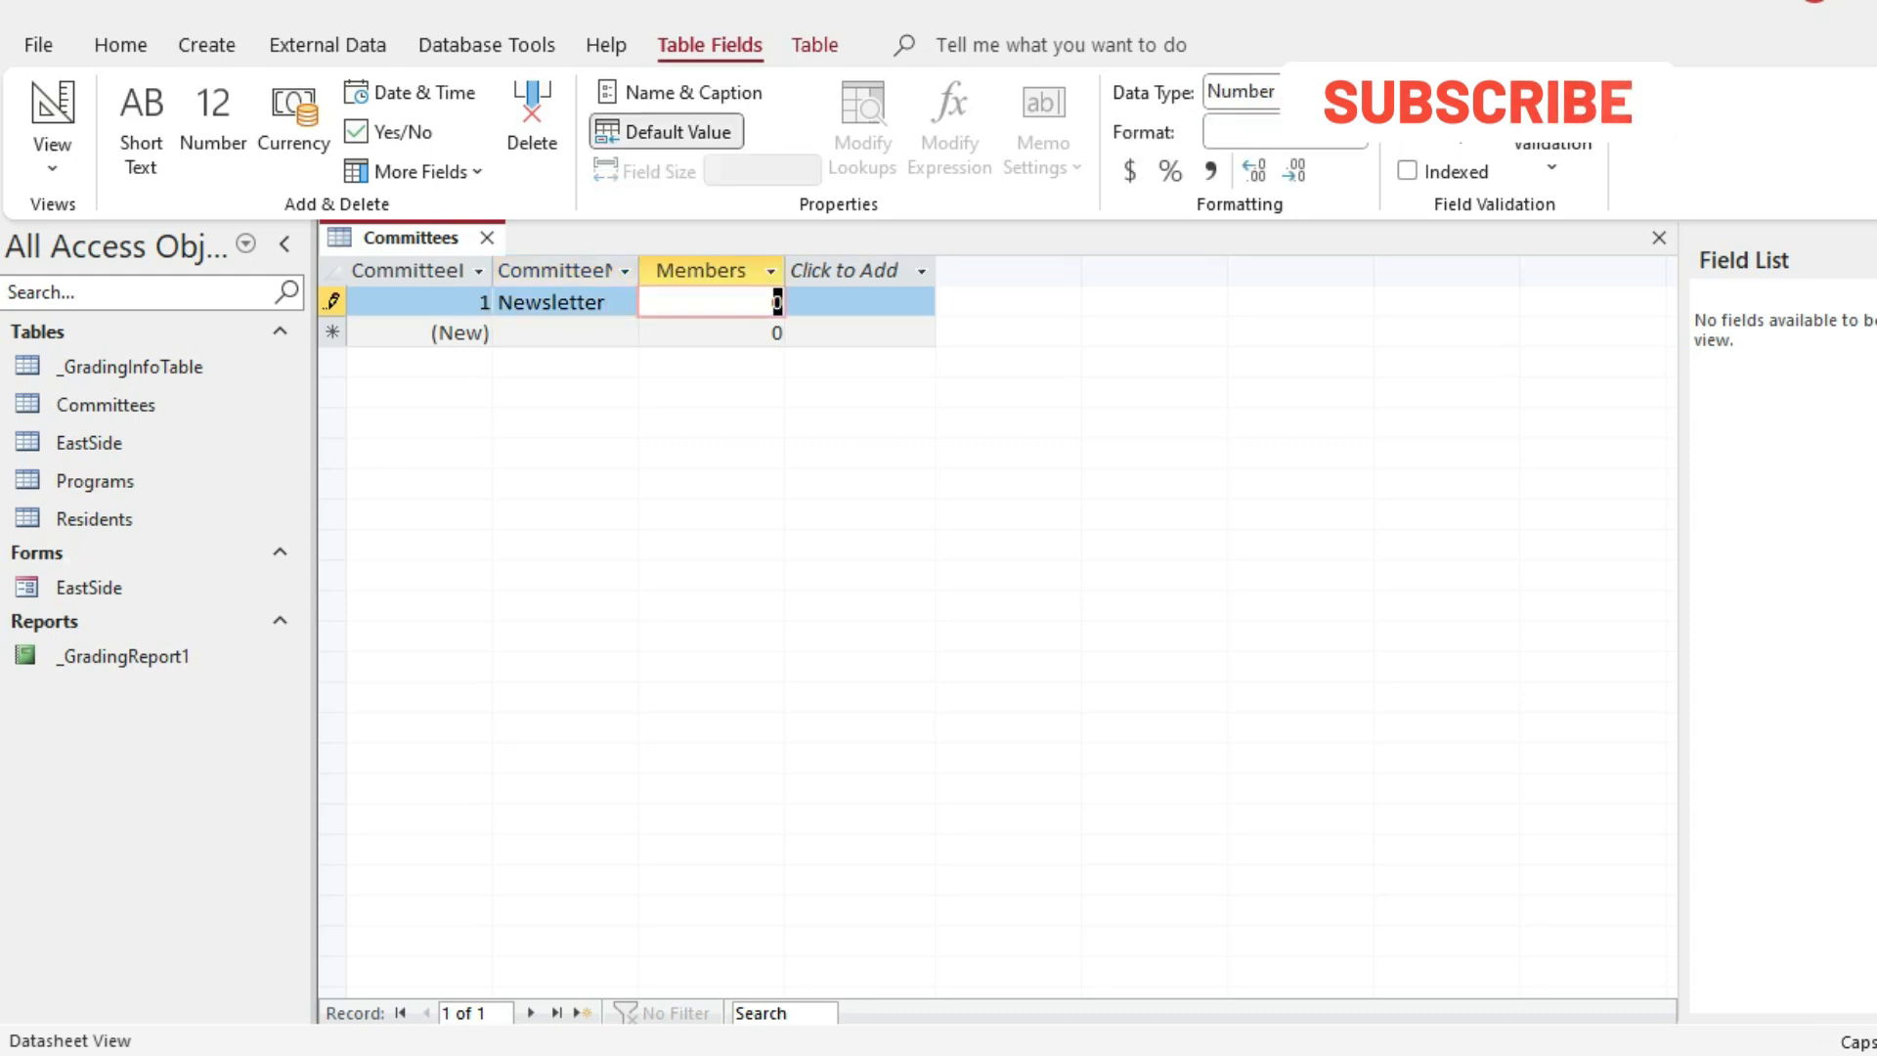
{"action": "type", "text": "1"}
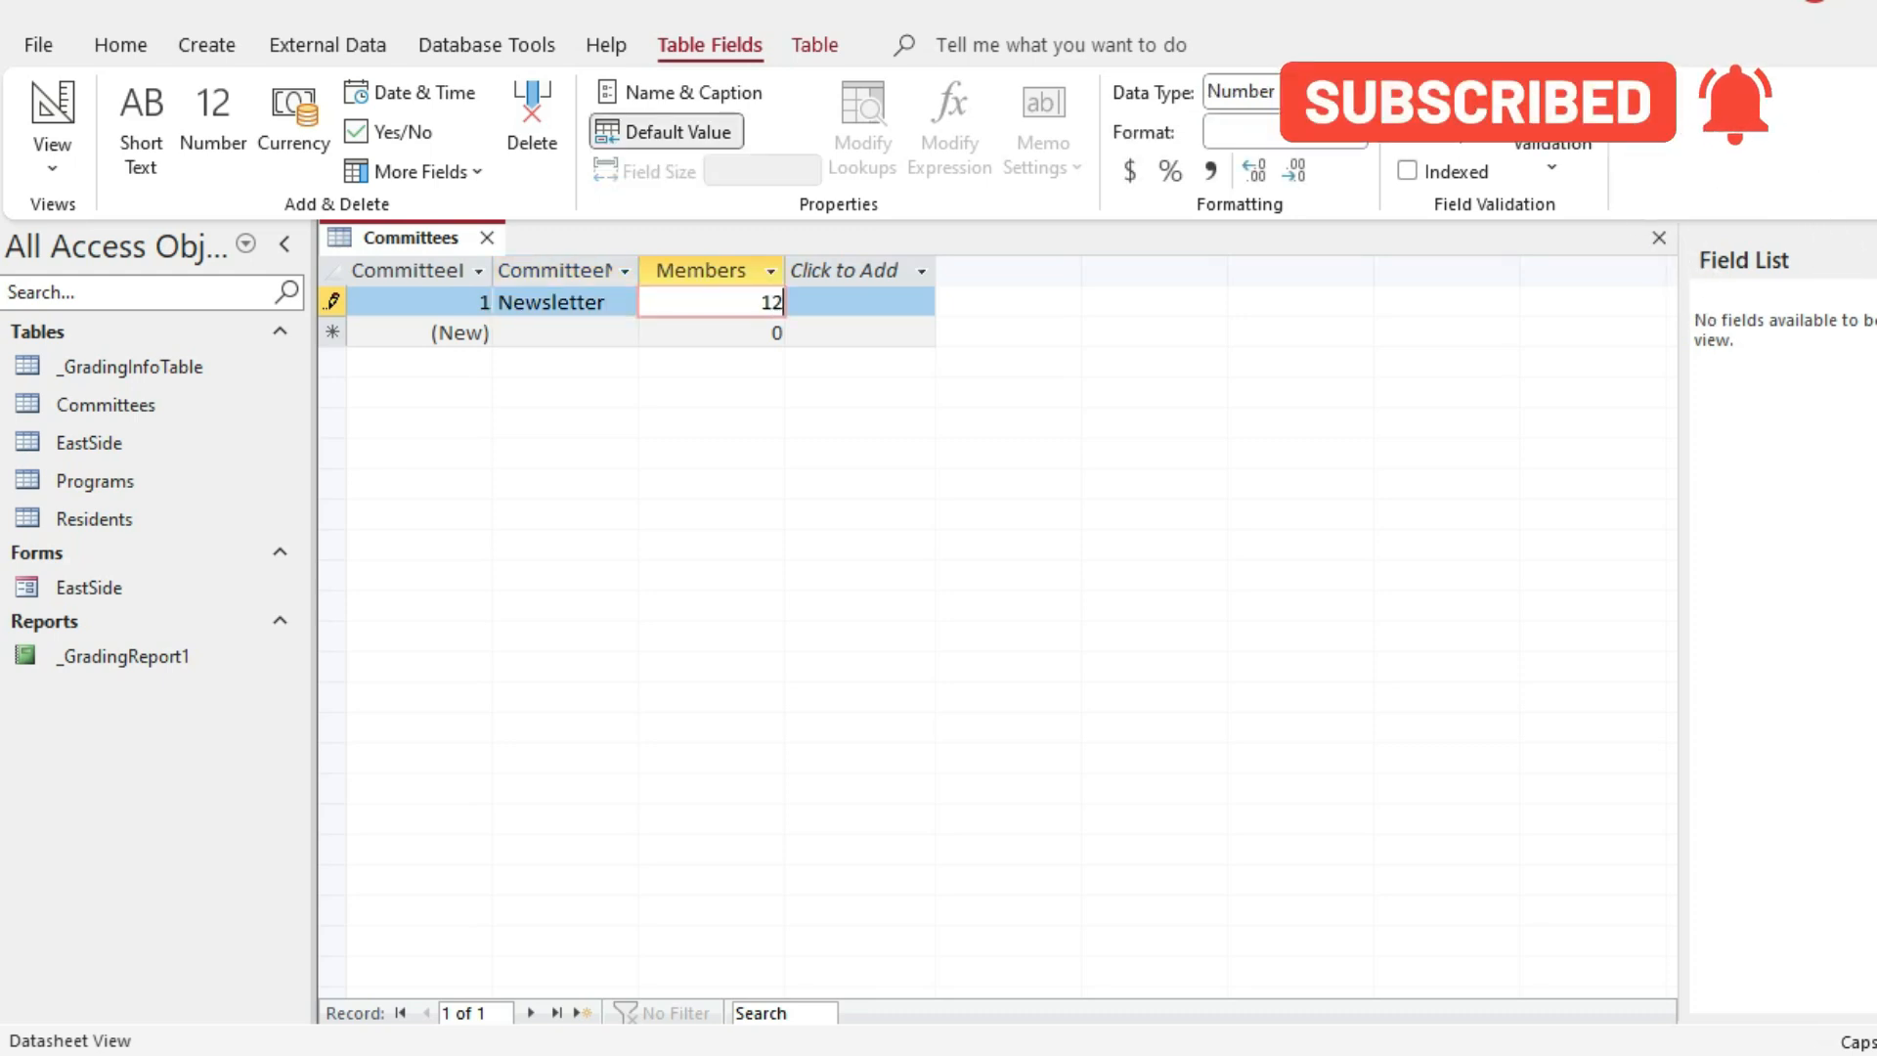
{"action": "type", "text": "2"}
{"action": "key", "text": "Tab"}
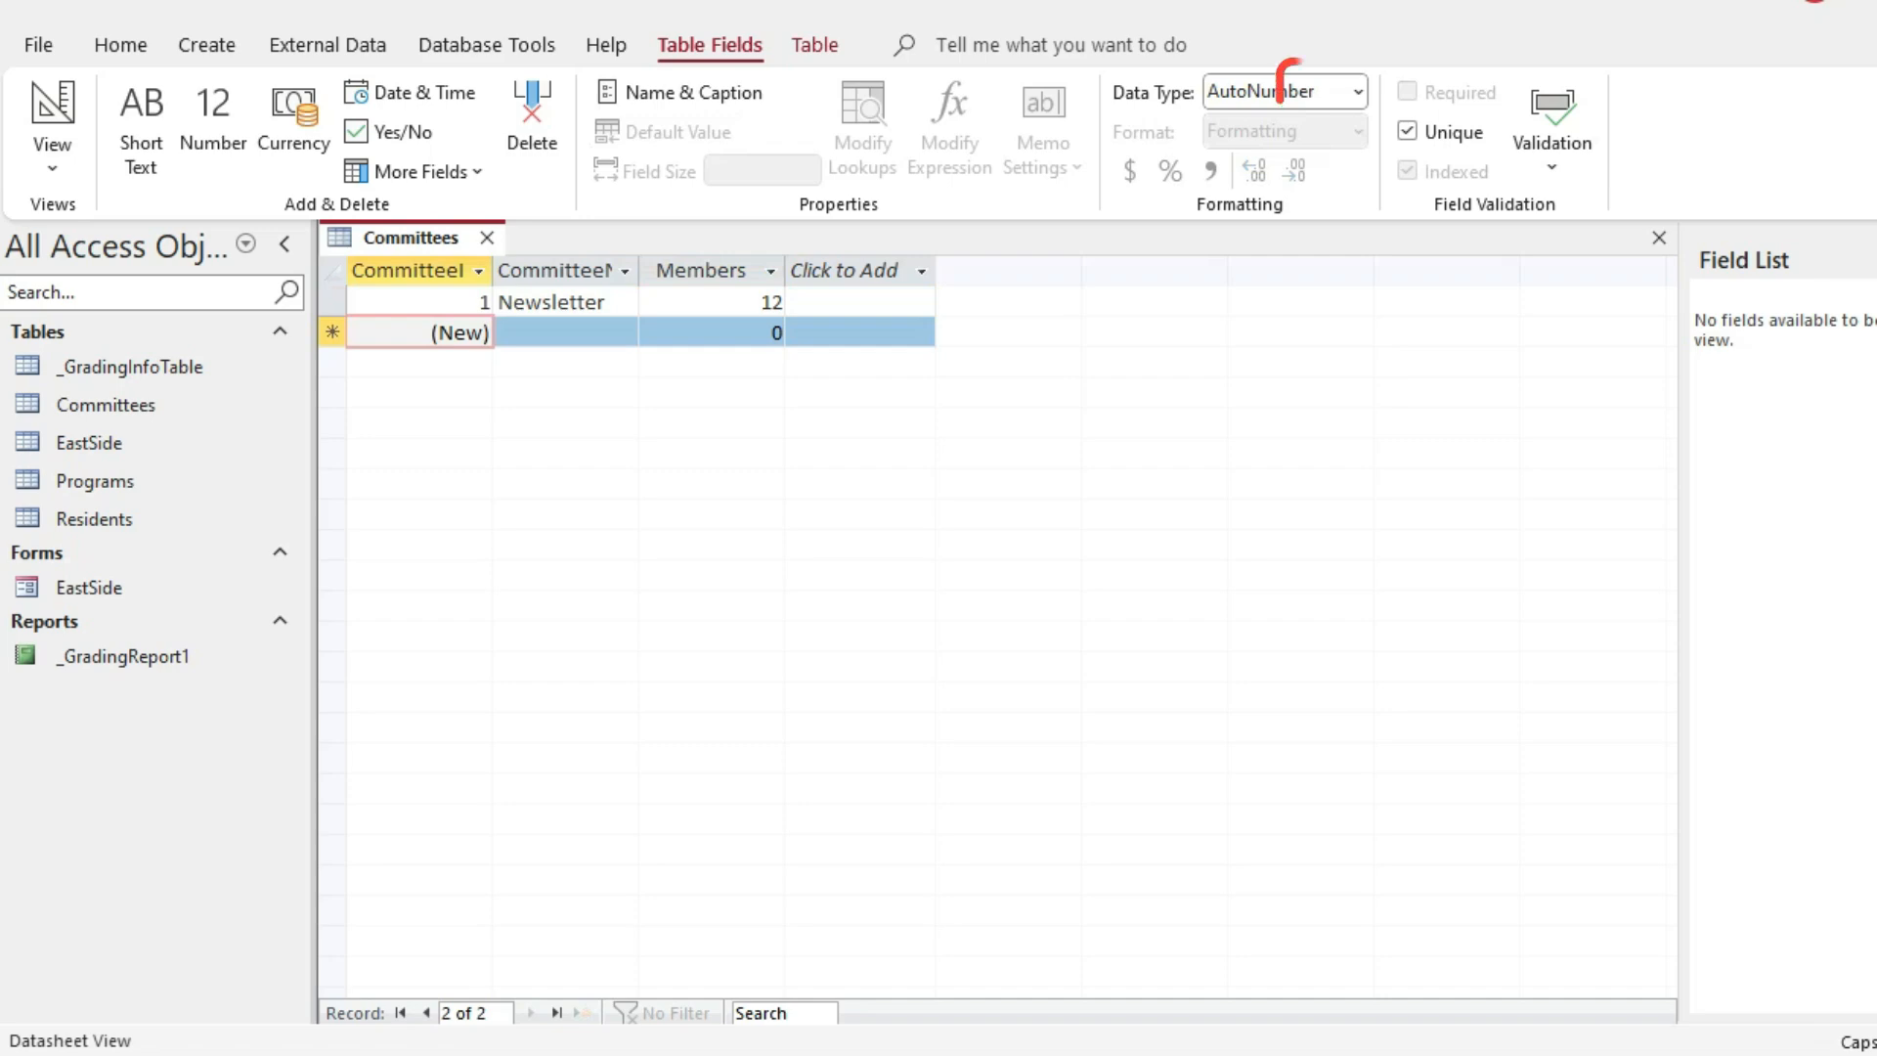
Step: Select the field name AccountNumber in the Word instructions, and save and close the Committees table in Access
{"action": "key", "text": "alt+Tab"}
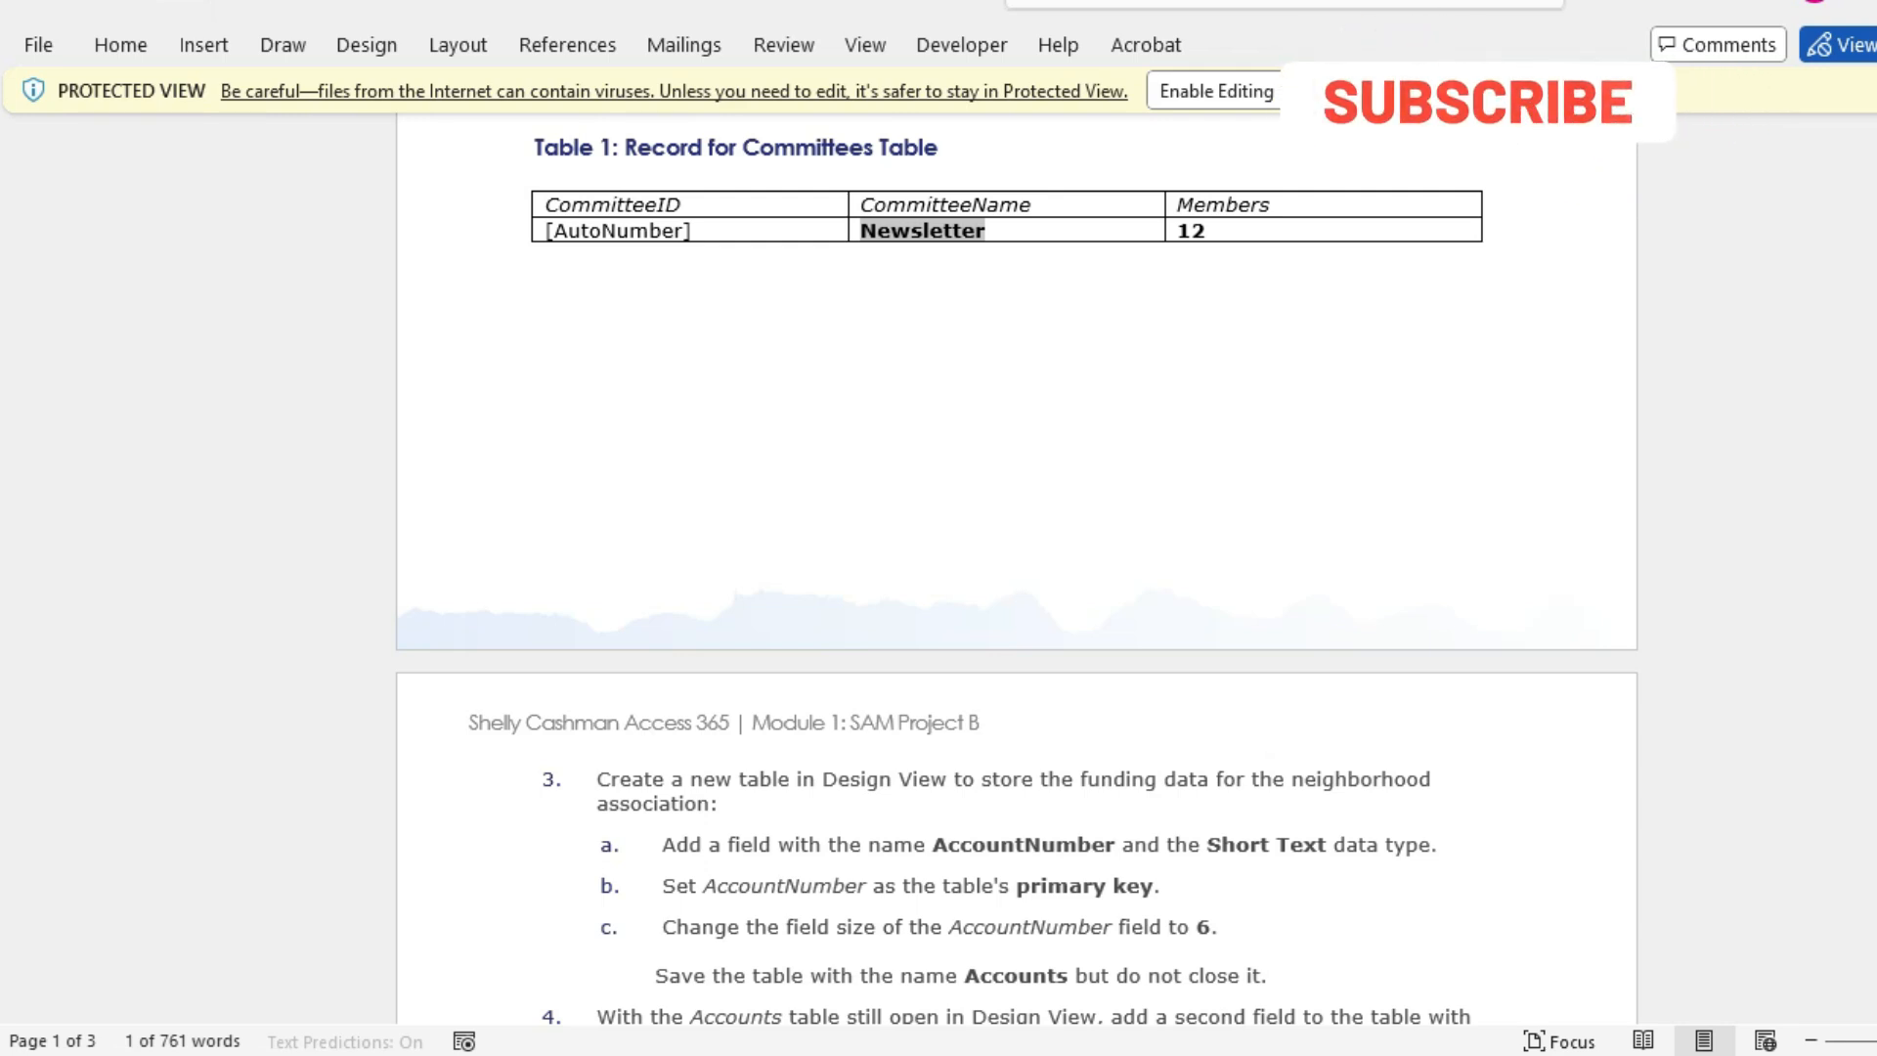
{"action": "left_click_drag", "start_coordinate": [933, 847], "coordinate": [1105, 846]}
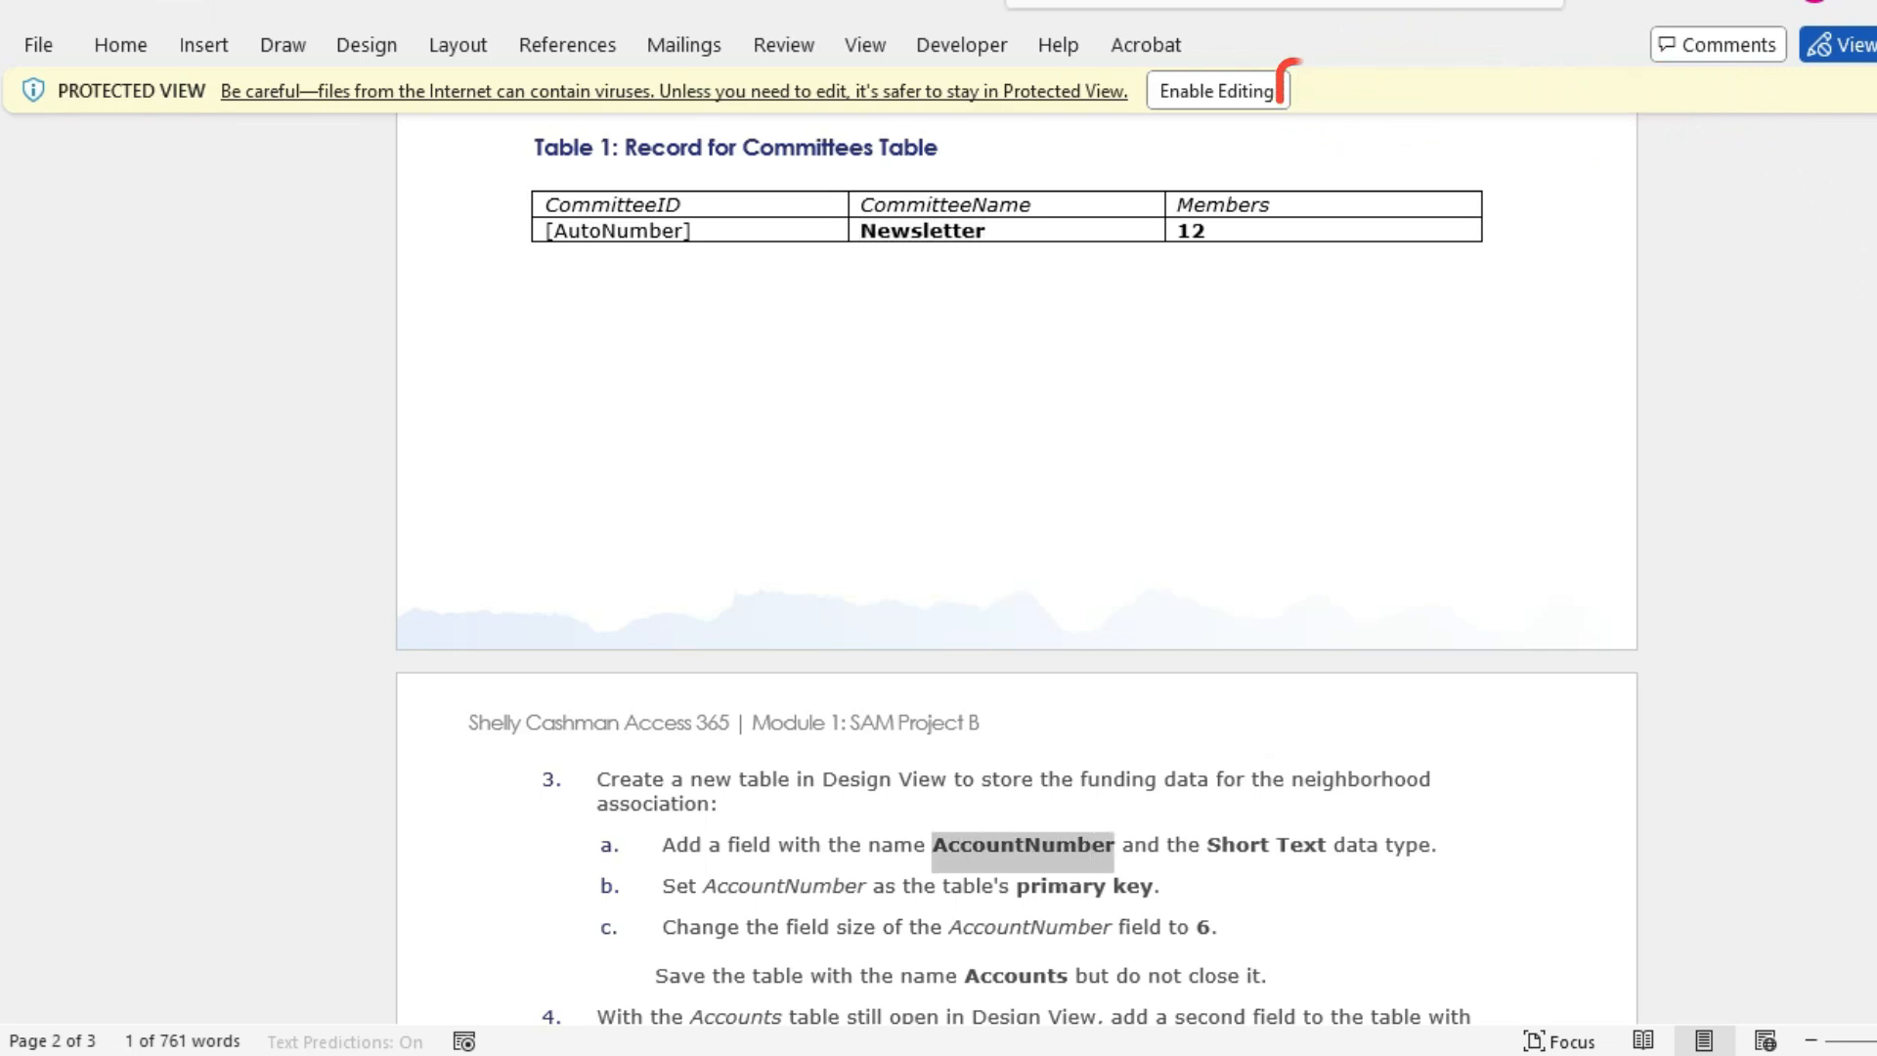
{"action": "key", "text": "alt+Tab"}
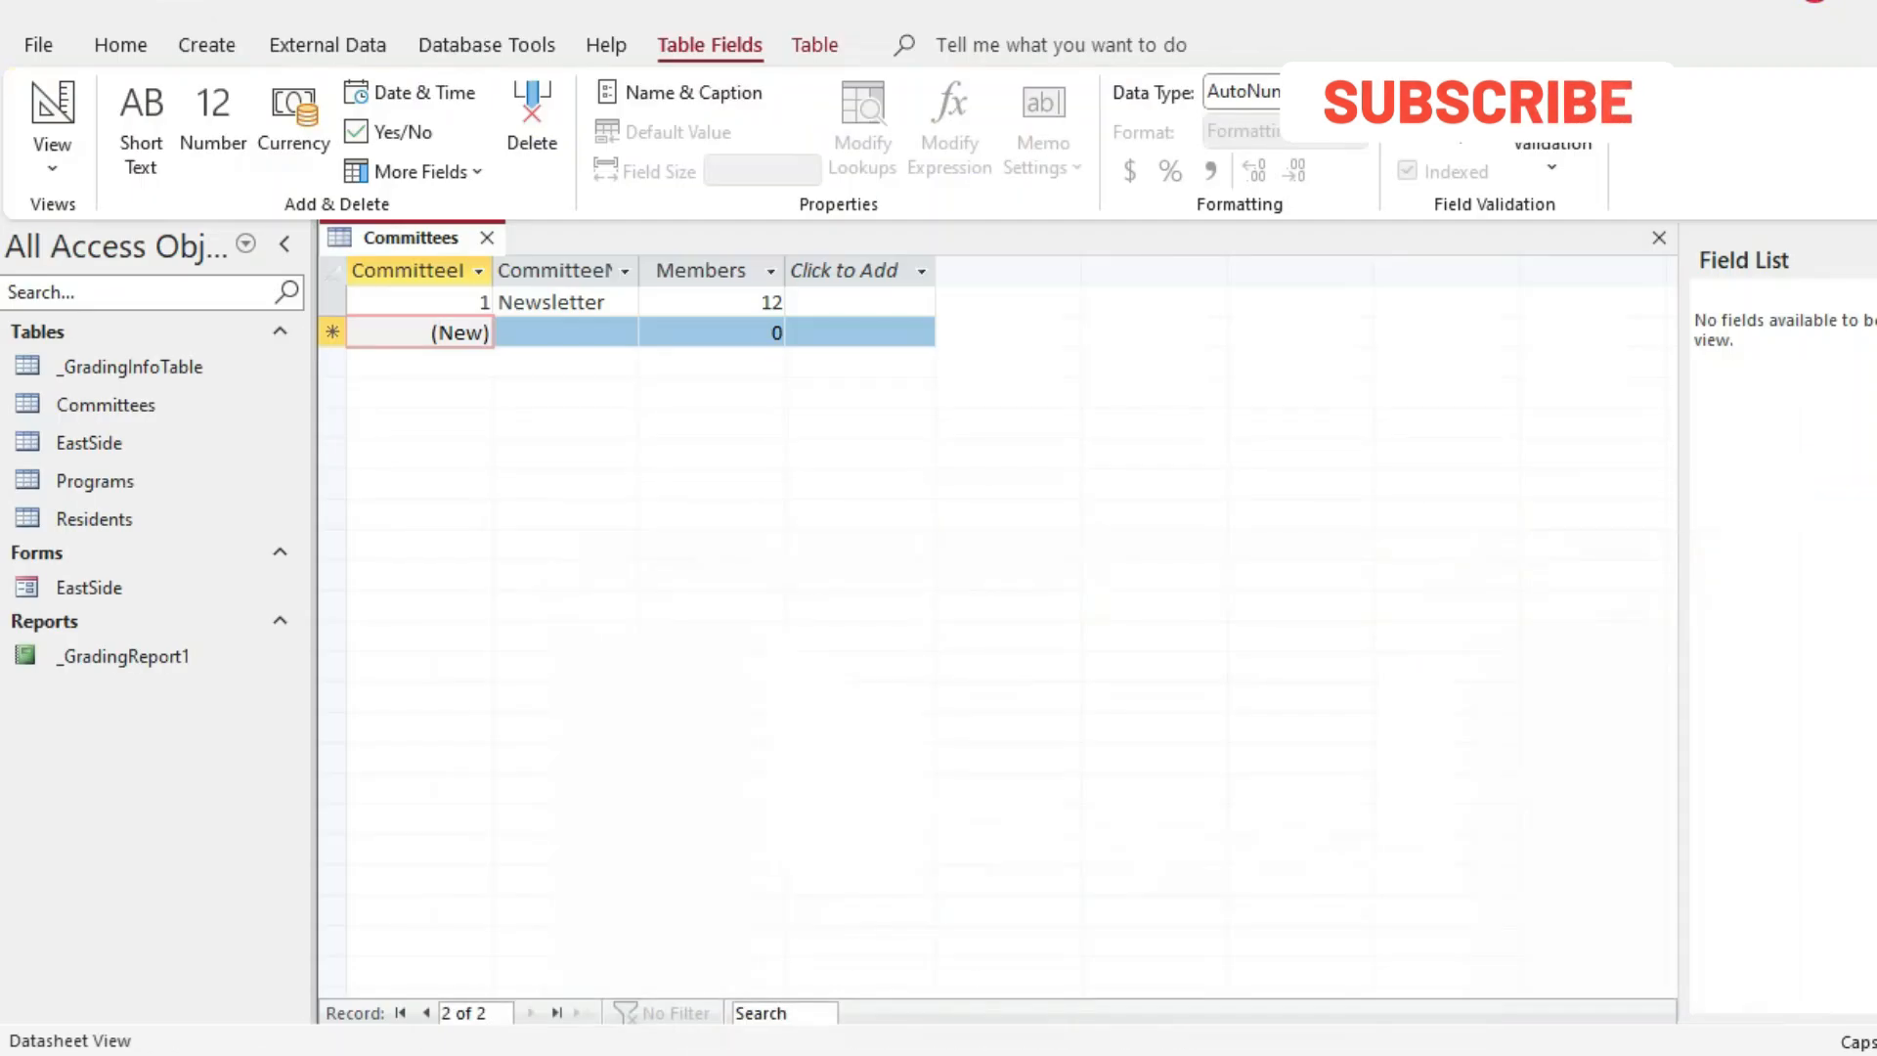
{"action": "right_click", "coordinate": [407, 238]}
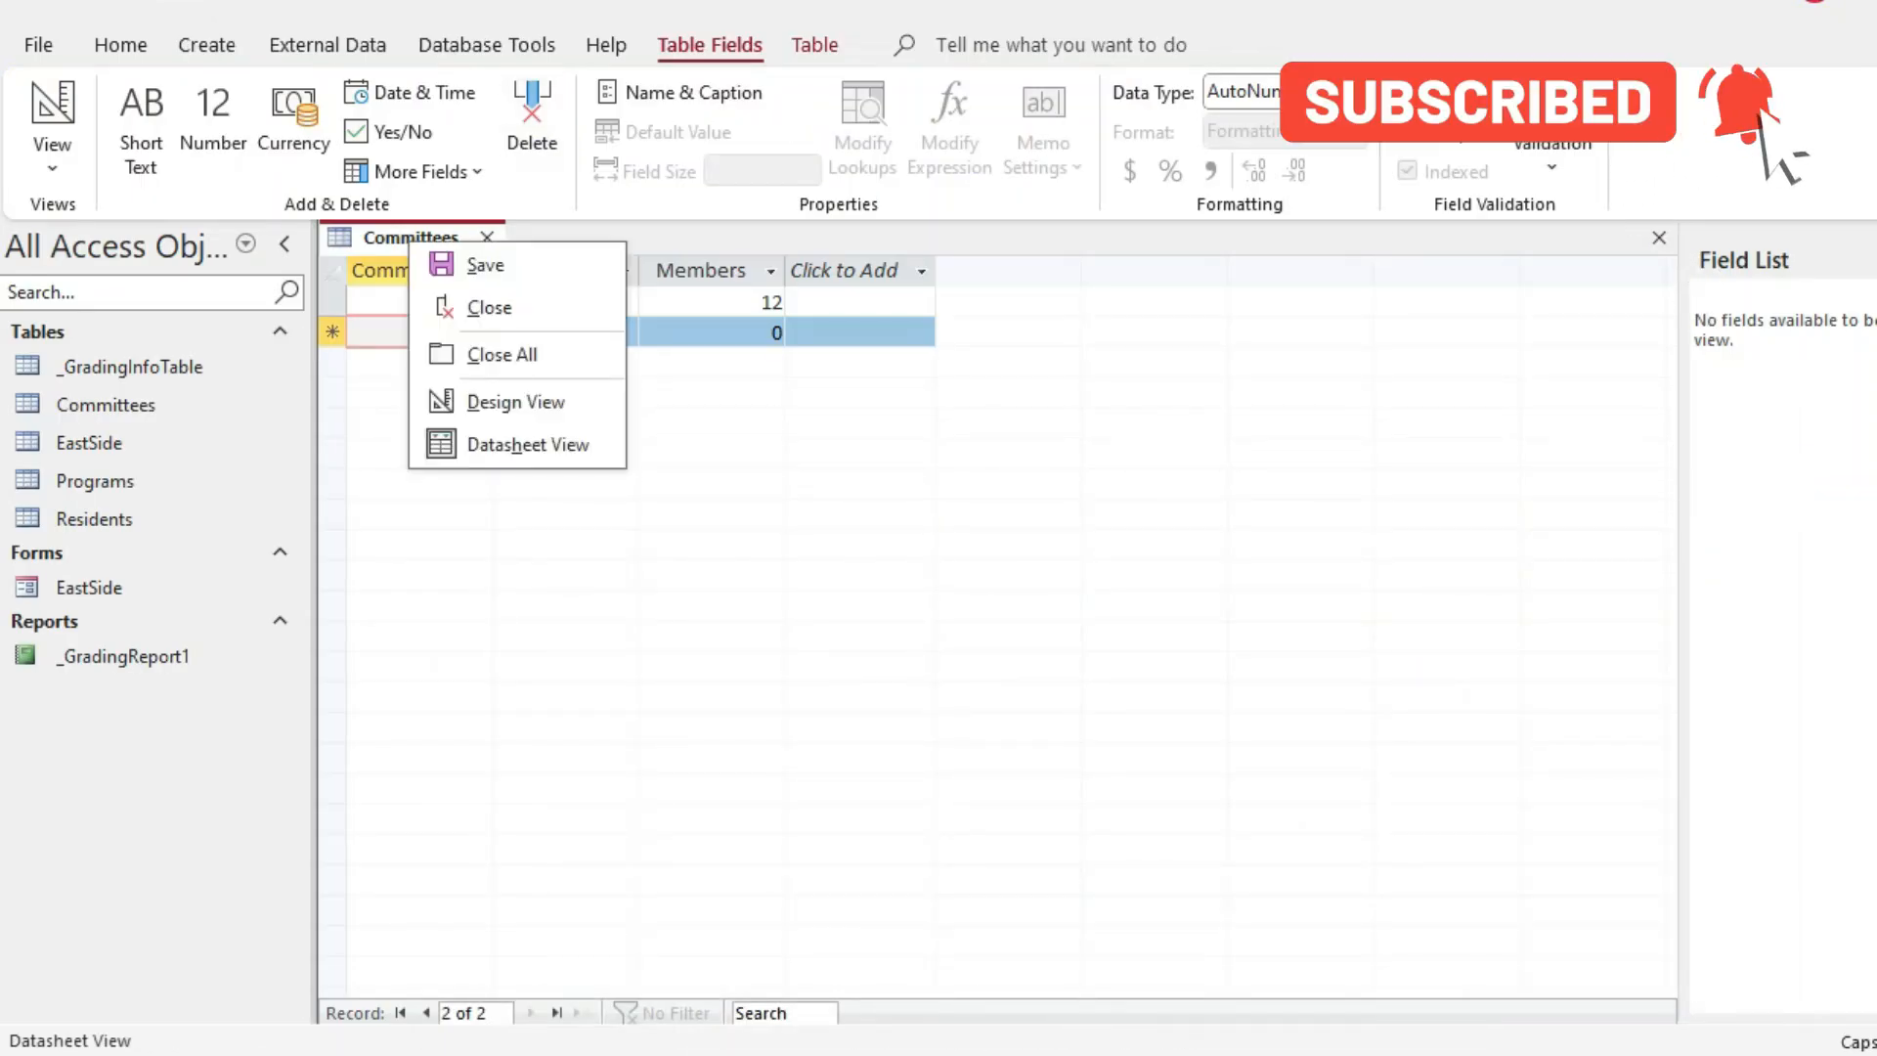
{"action": "left_click", "coordinate": [485, 265]}
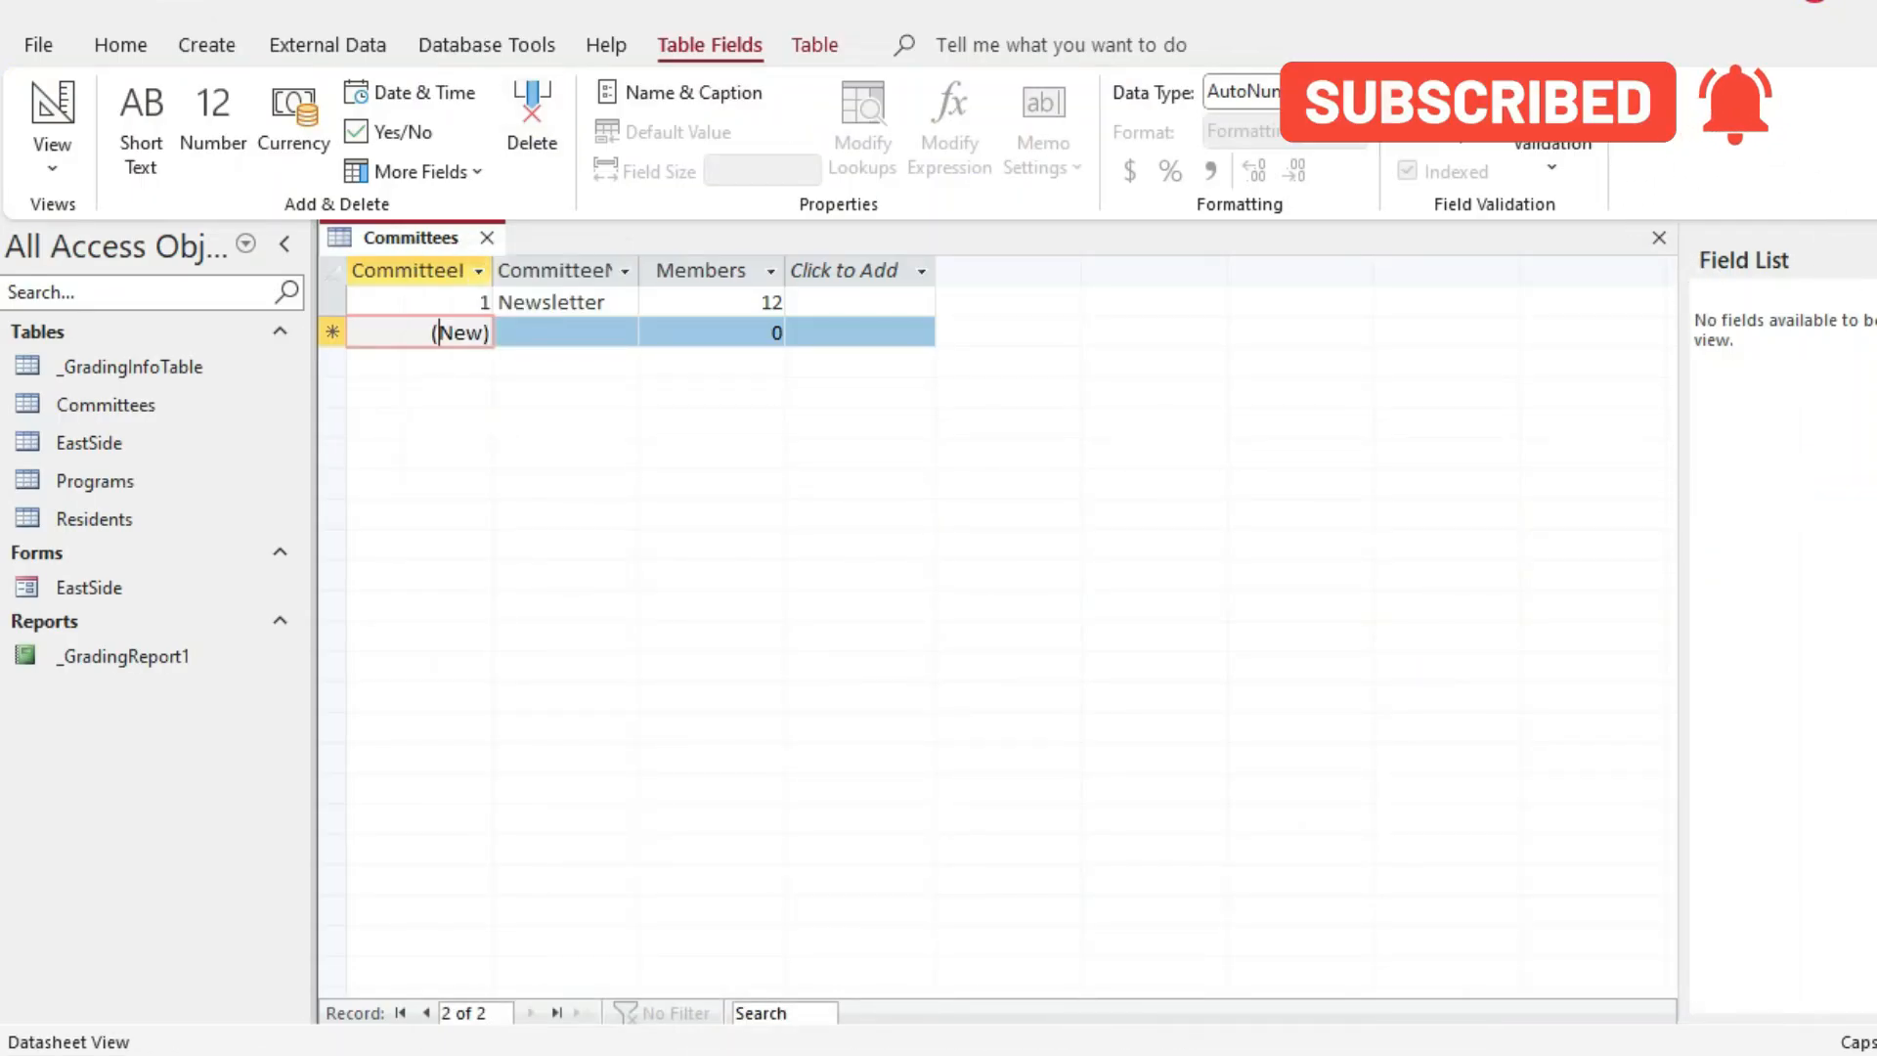
{"action": "left_click", "coordinate": [487, 237]}
Step: Create a new table in Design View and add a Short Text field named AccountNumber
{"action": "left_click", "coordinate": [208, 45]}
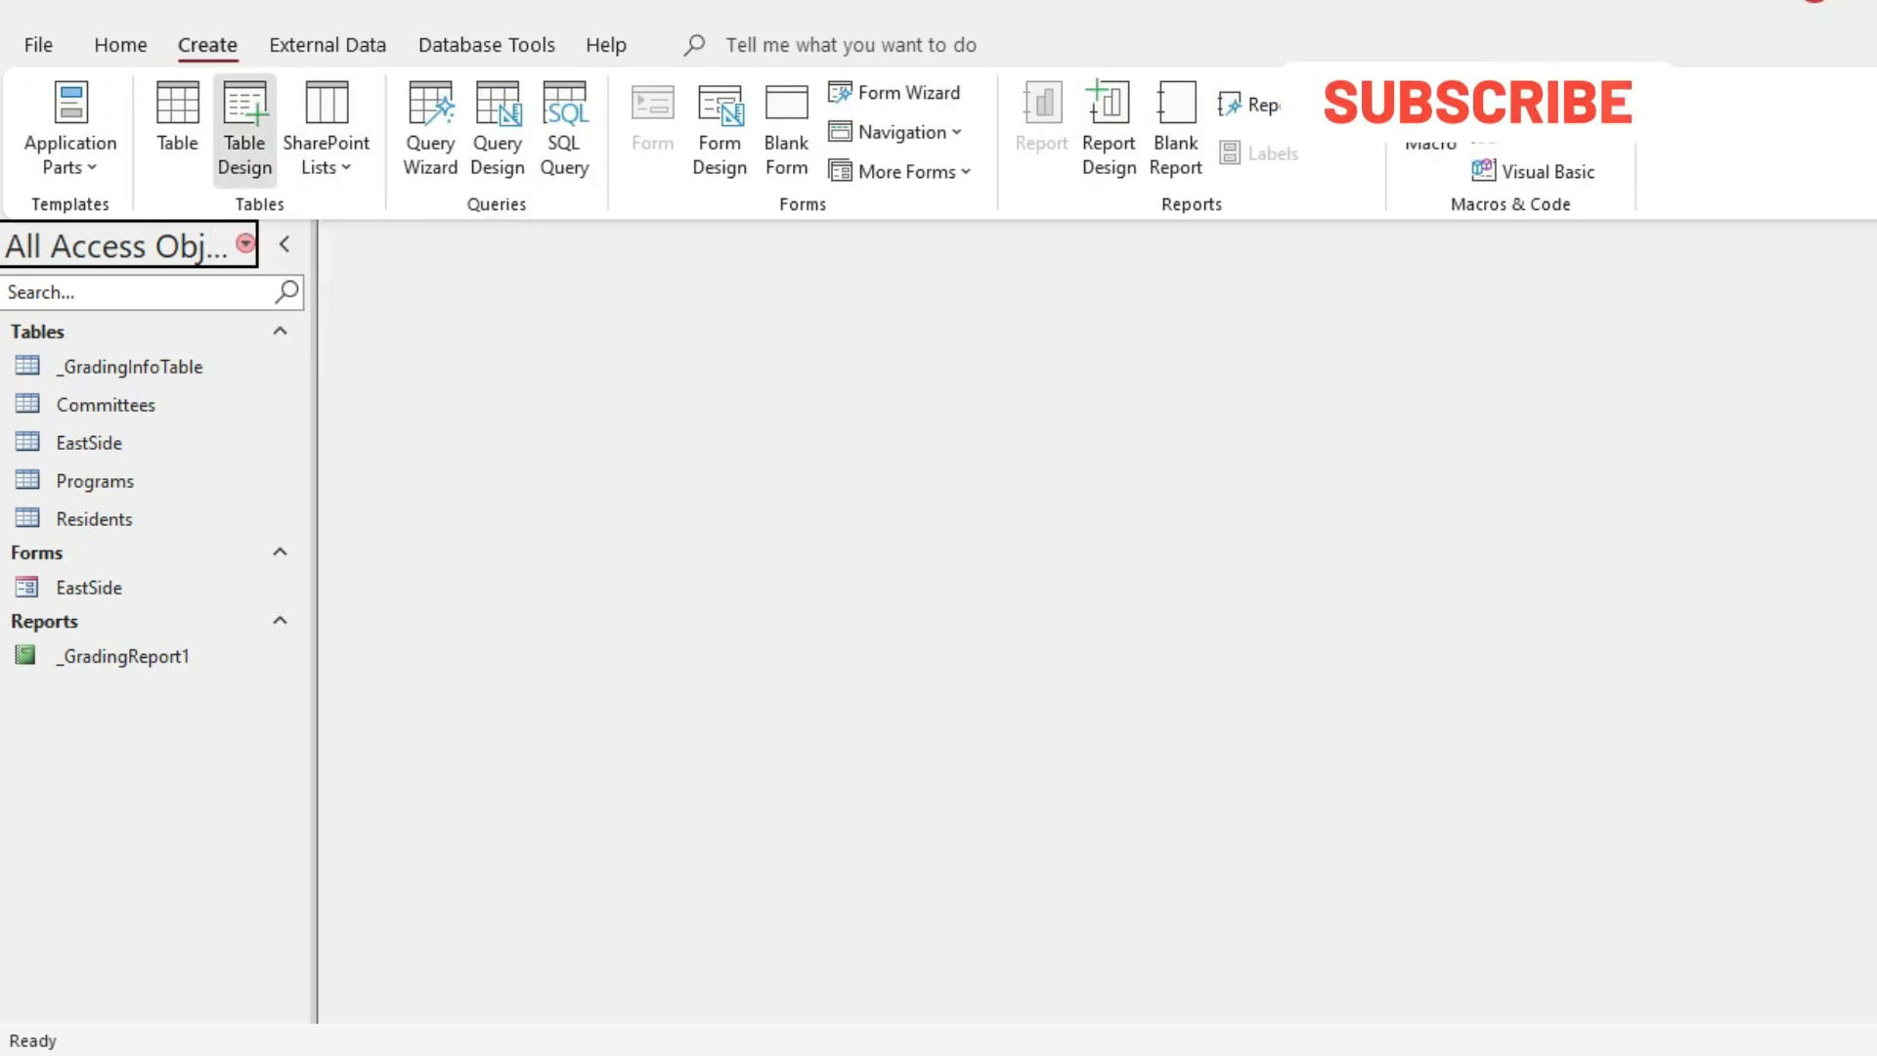
{"action": "left_click", "coordinate": [244, 127]}
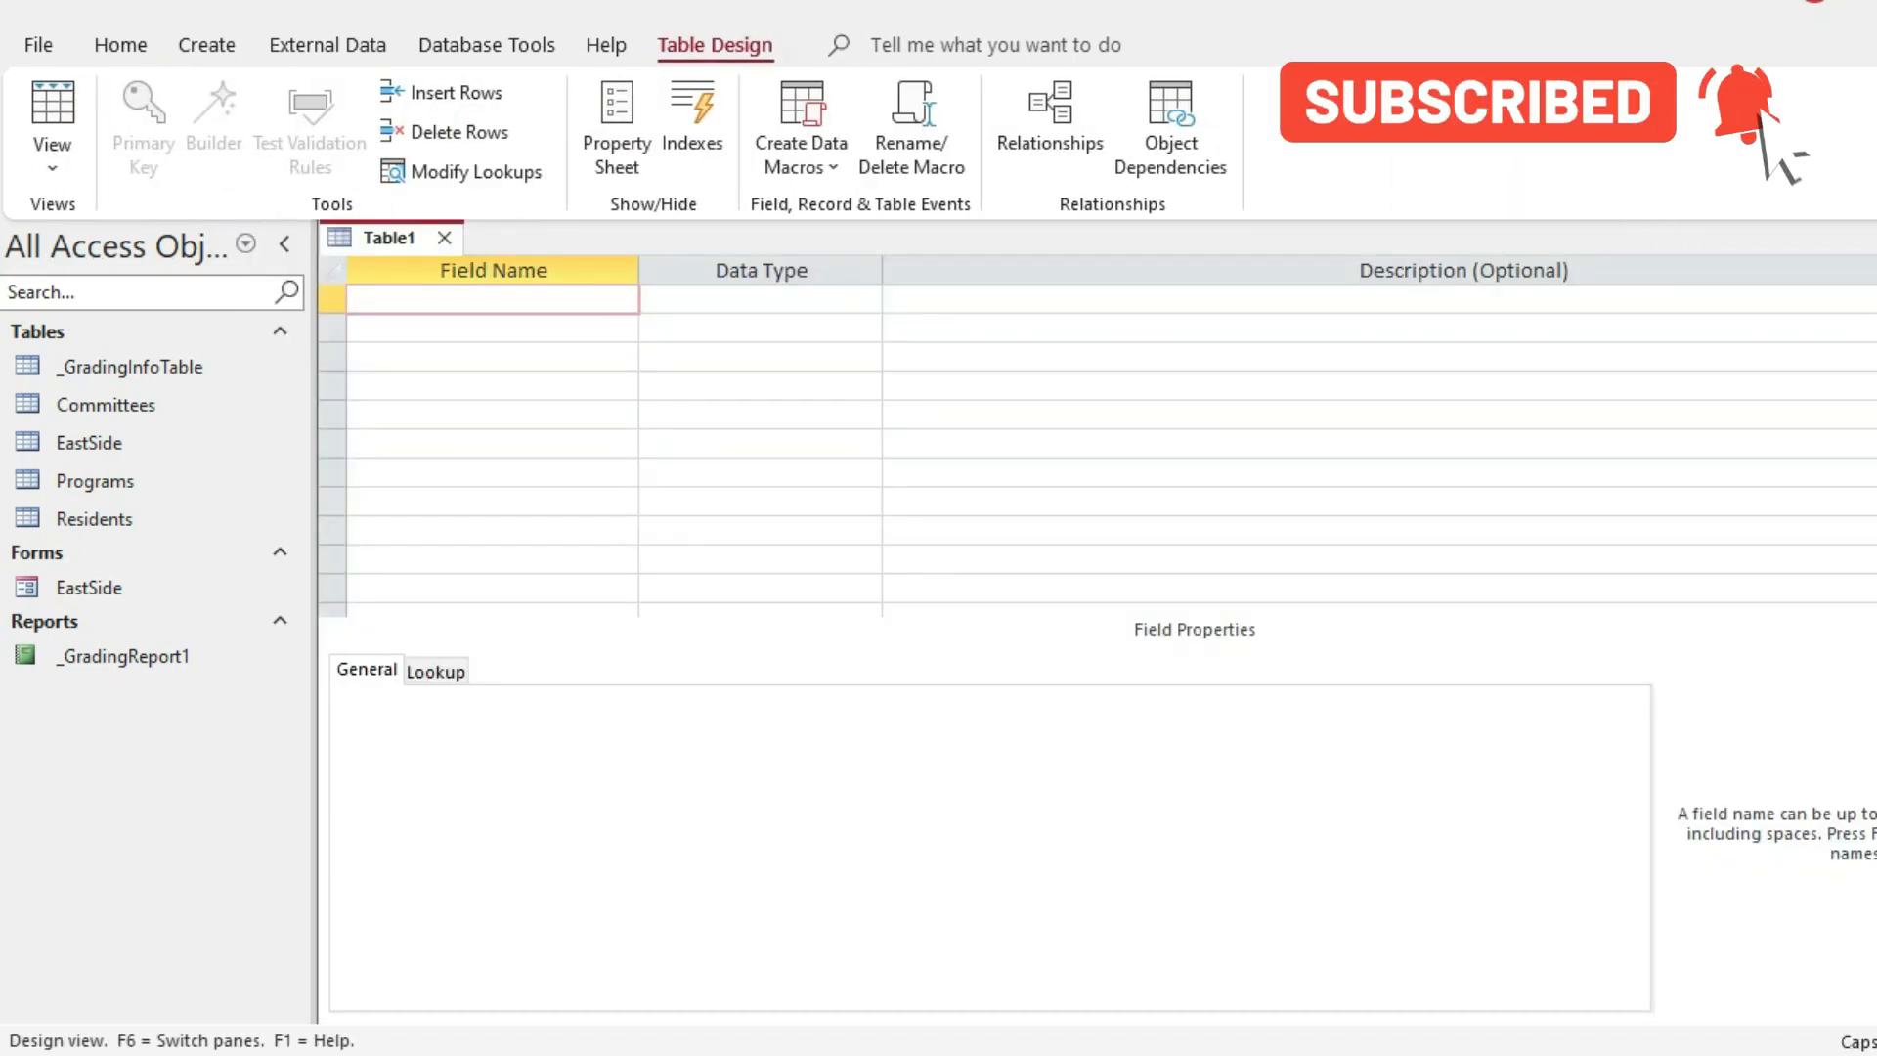
{"action": "type", "text": "AccountNumber"}
Step: Set AccountNumber as the table's primary key, following task 3 of the Word instructions
{"action": "key", "text": "alt+Tab"}
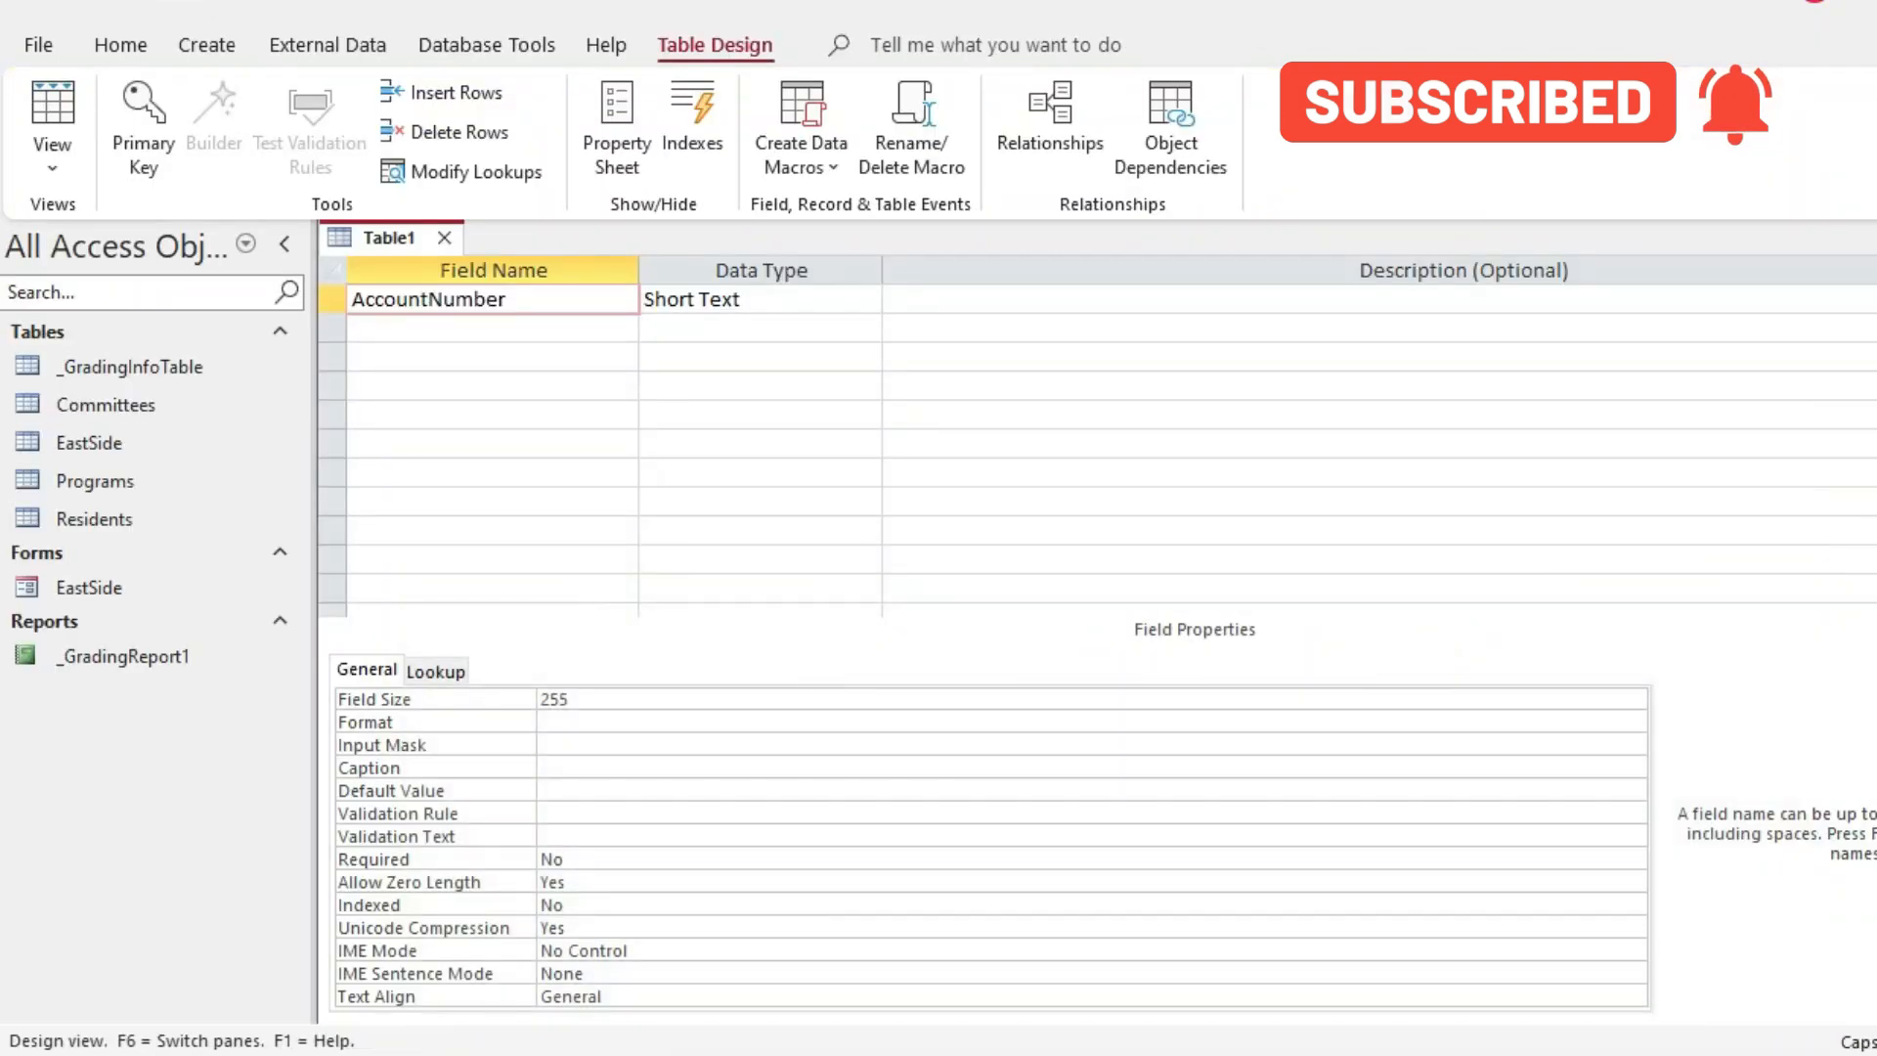
{"action": "left_click", "coordinate": [144, 128]}
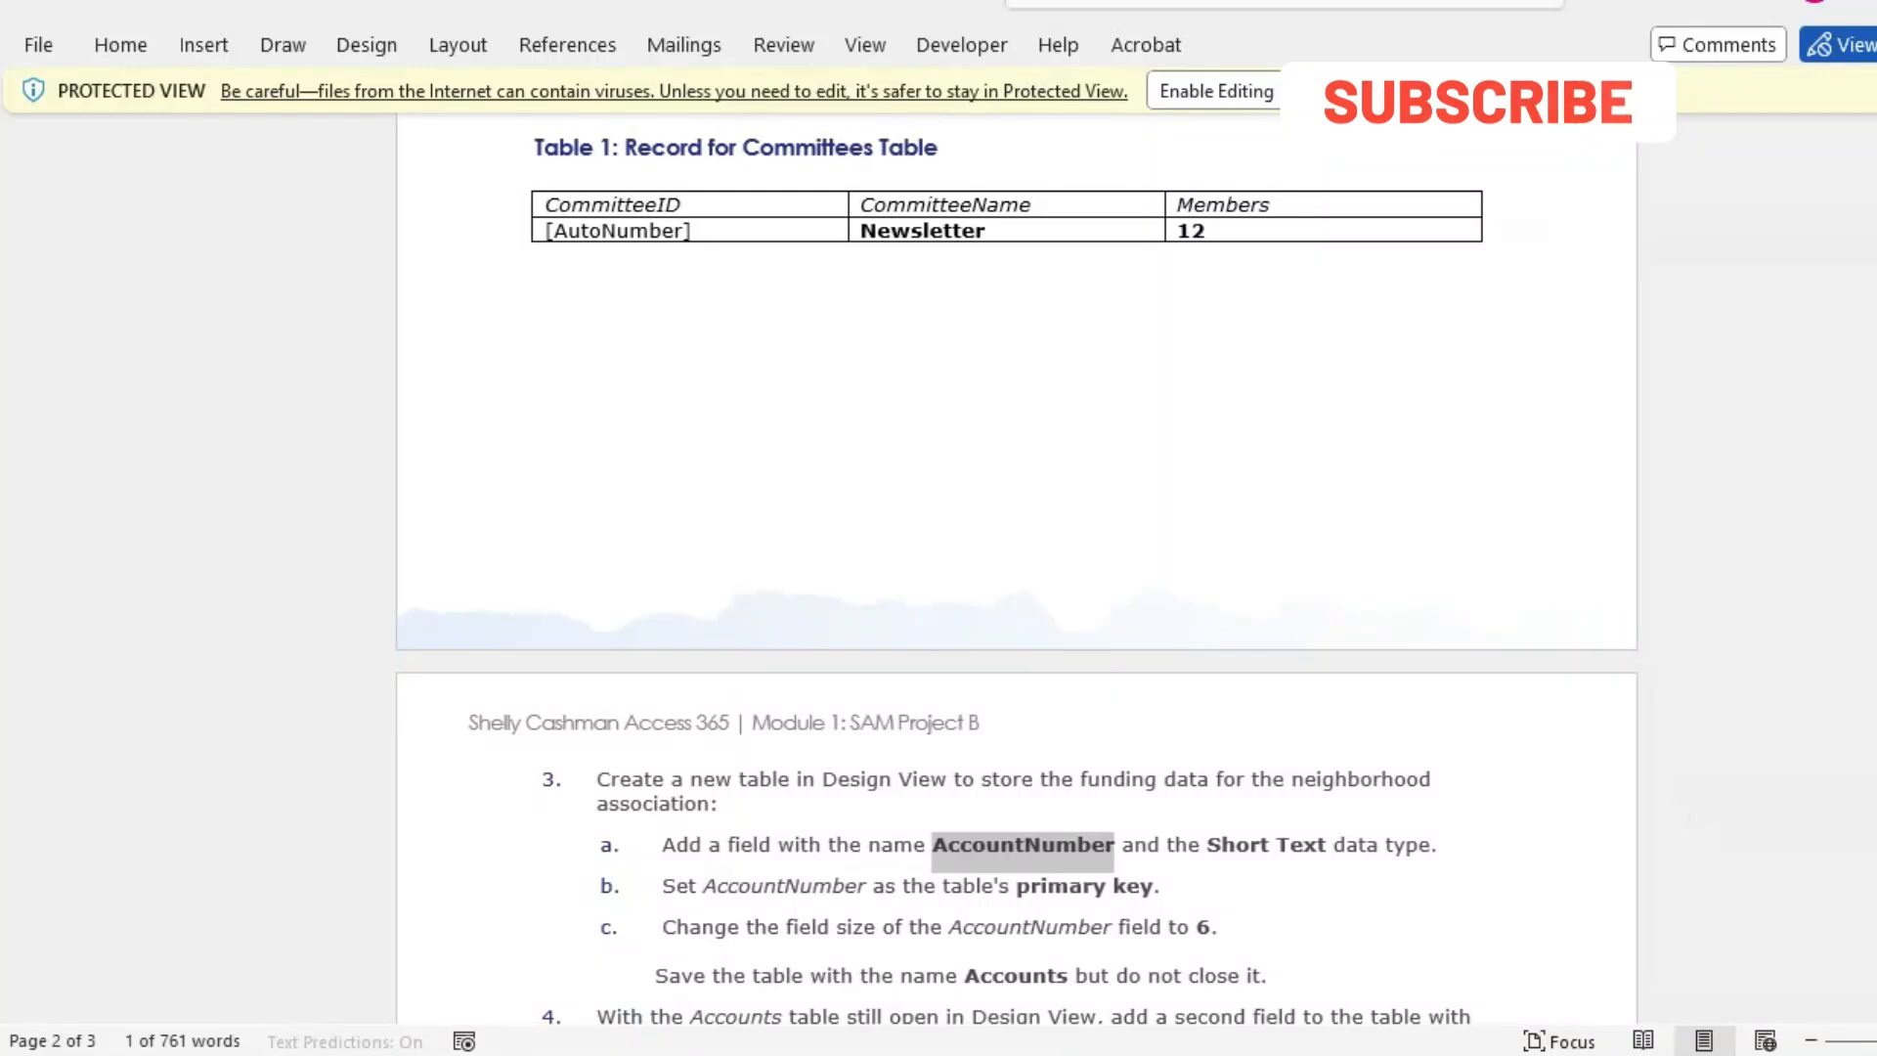
{"action": "scroll", "coordinate": [1017, 547], "scroll_direction": "down", "scroll_amount": 3}
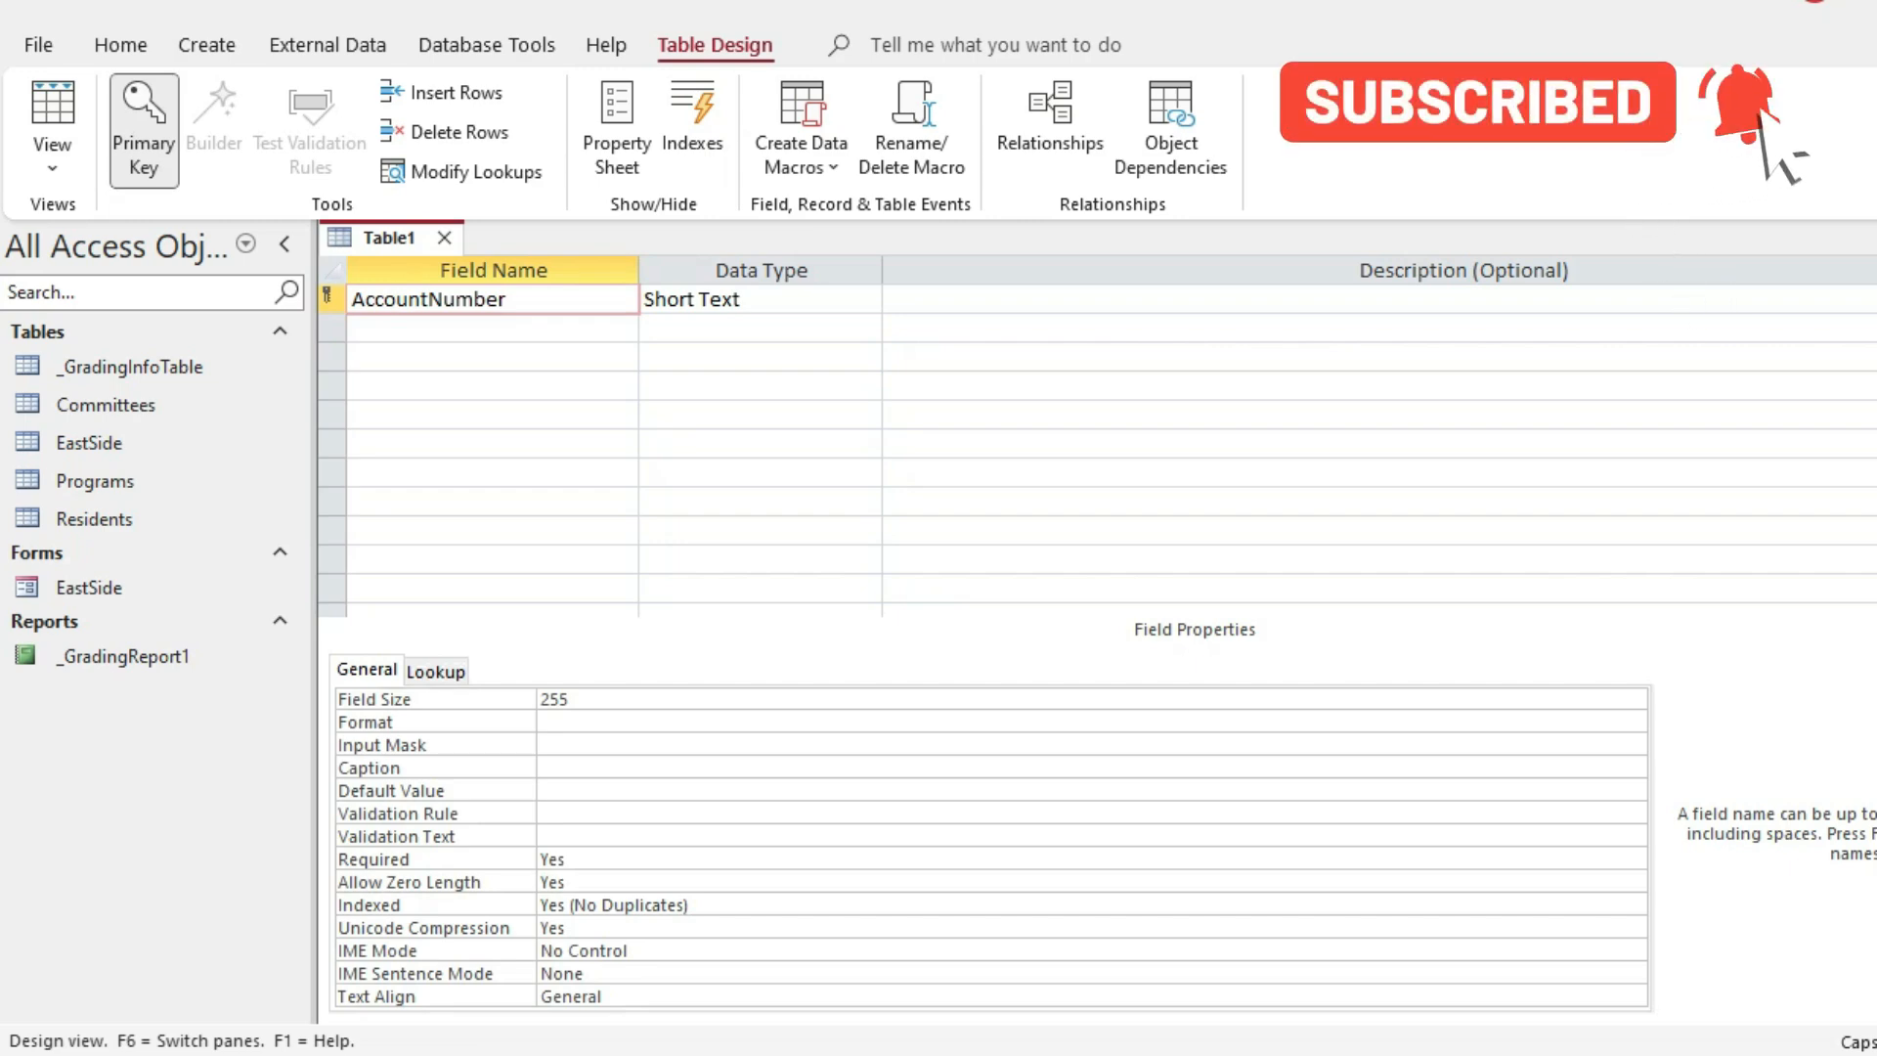
Step: Check the required size in the Word instructions and set the AccountNumber field size to 6 in Access
{"action": "key", "text": "alt+Tab"}
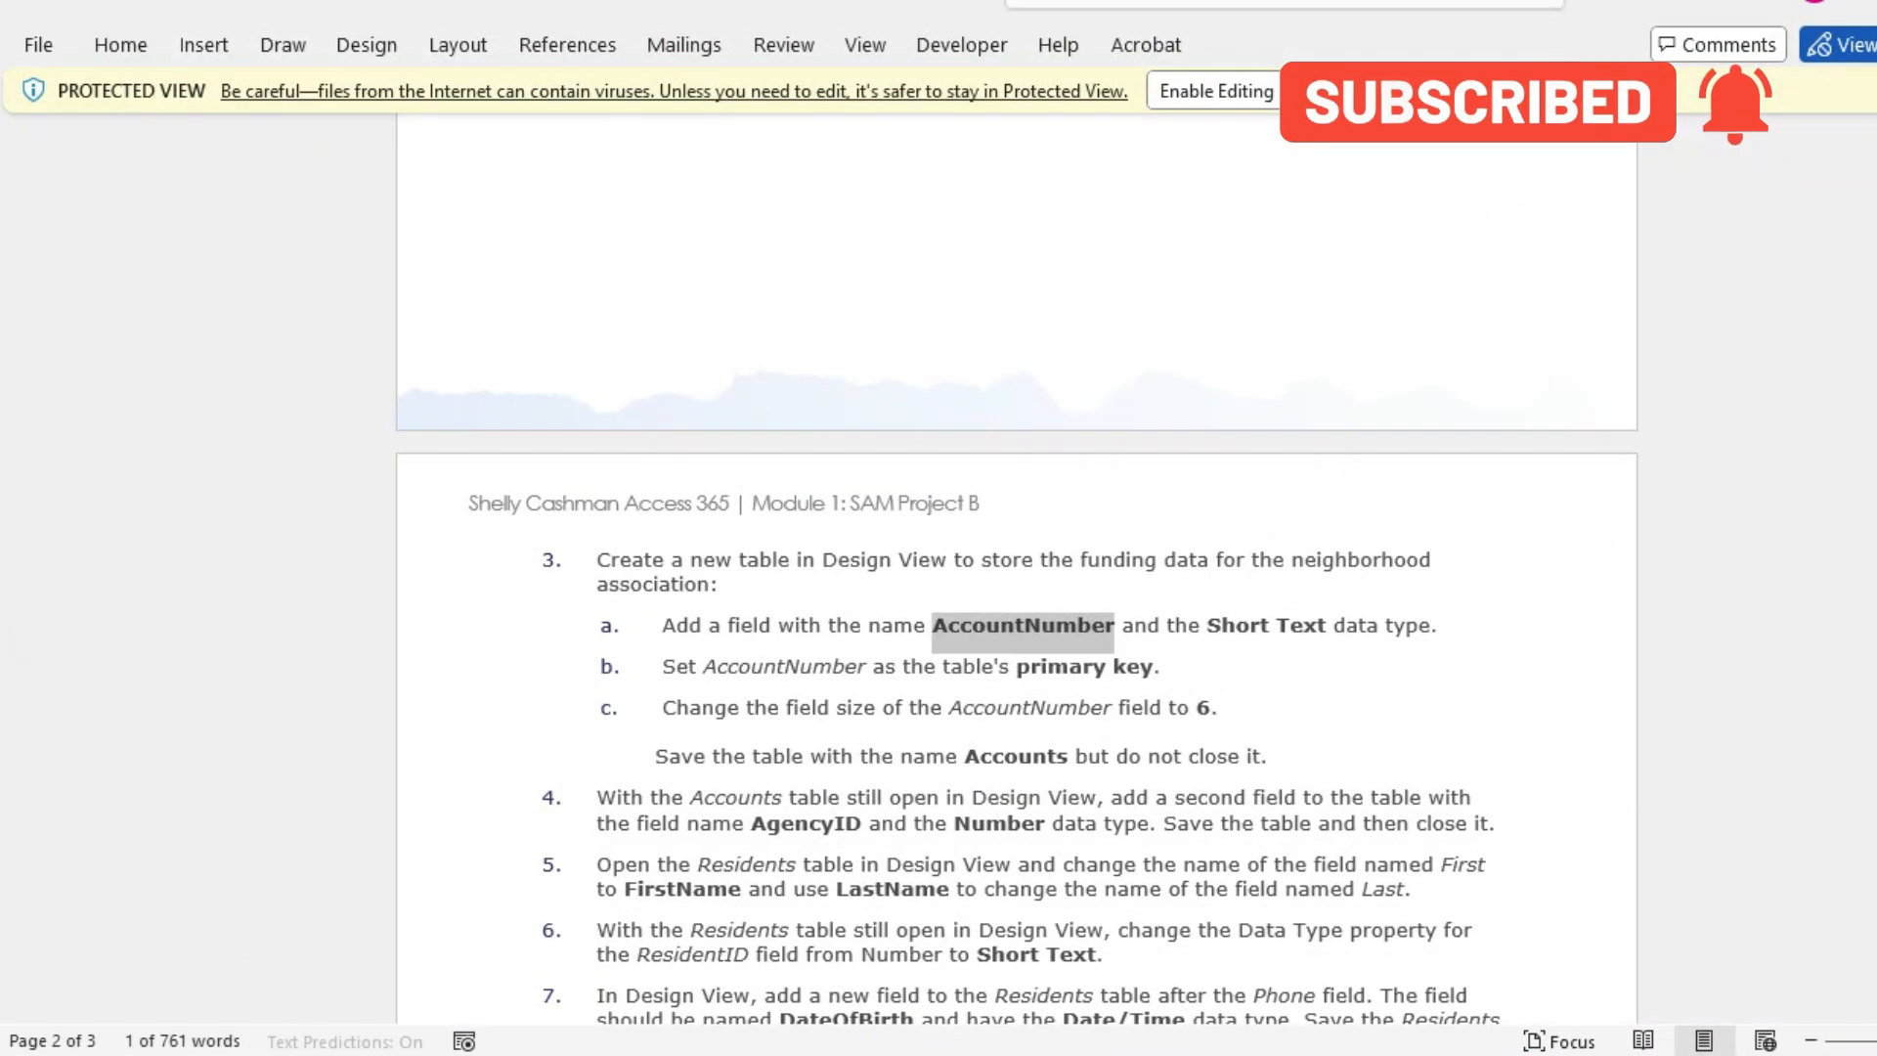
{"action": "key", "text": "alt+Tab"}
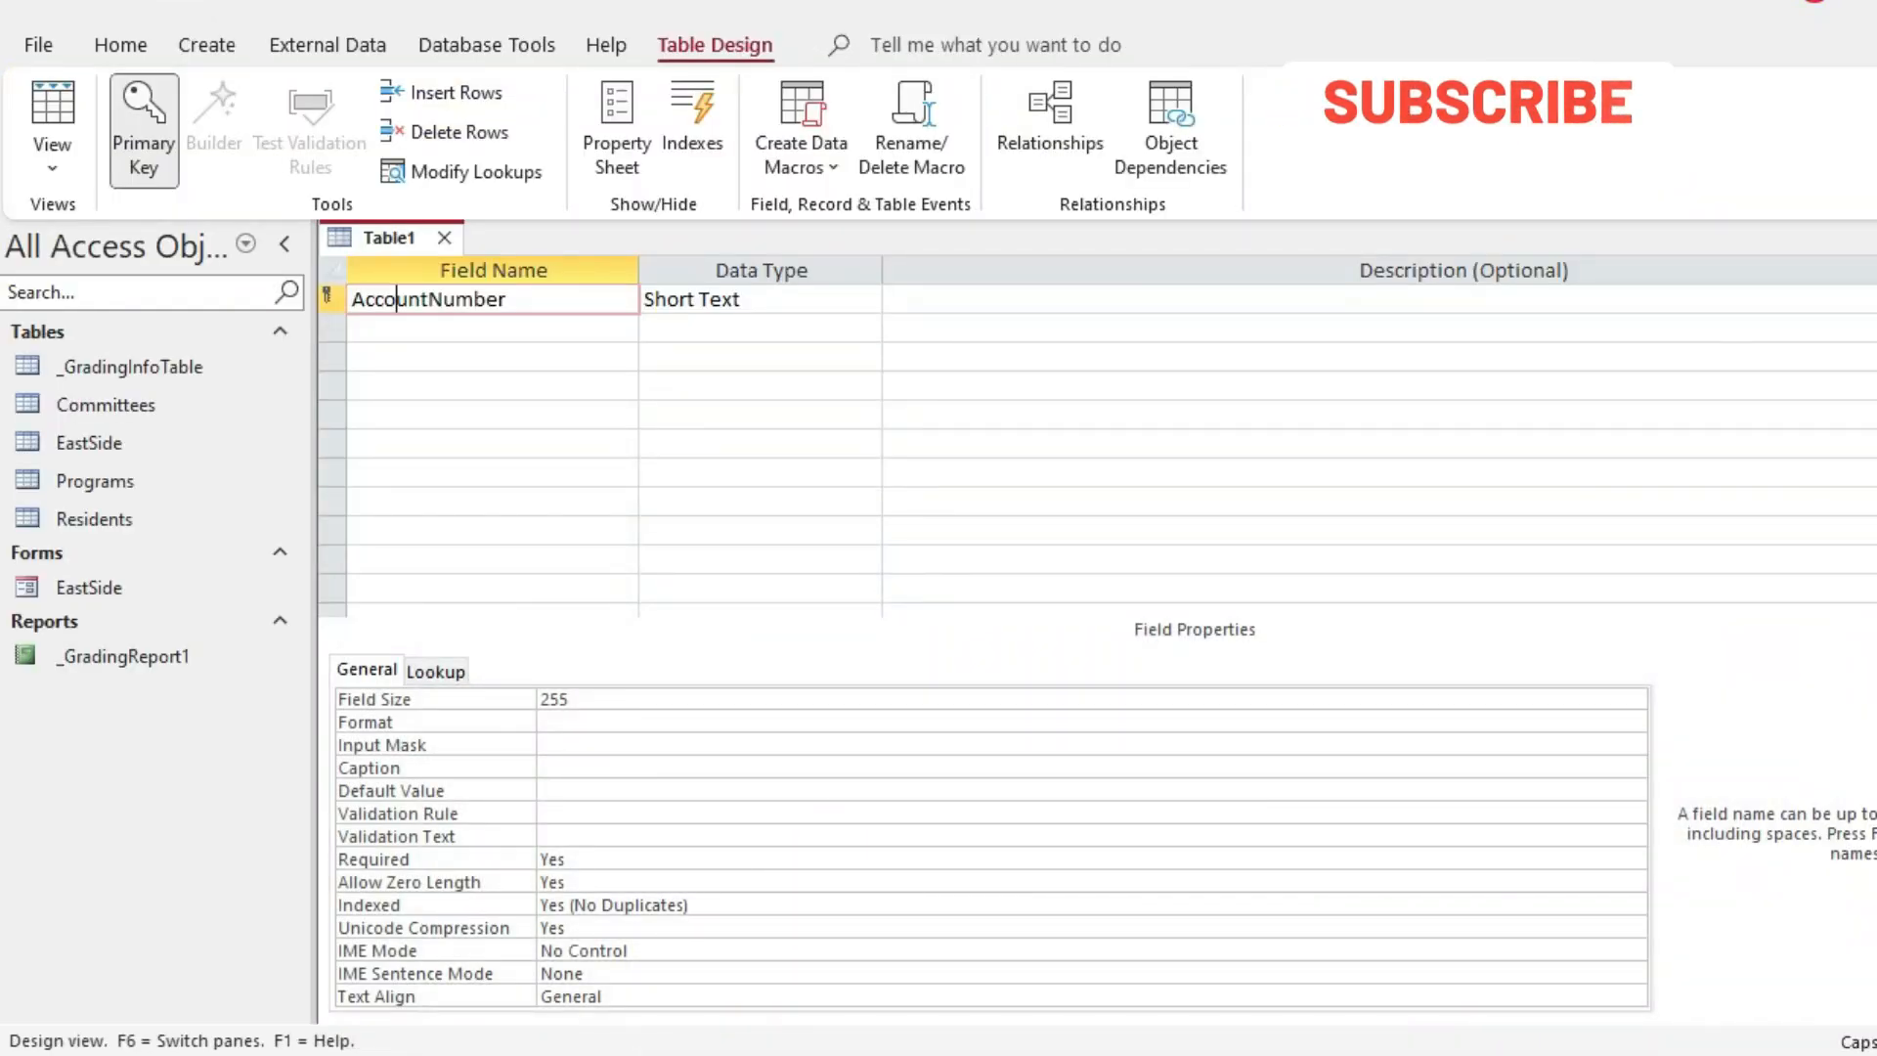
{"action": "key", "text": "F6"}
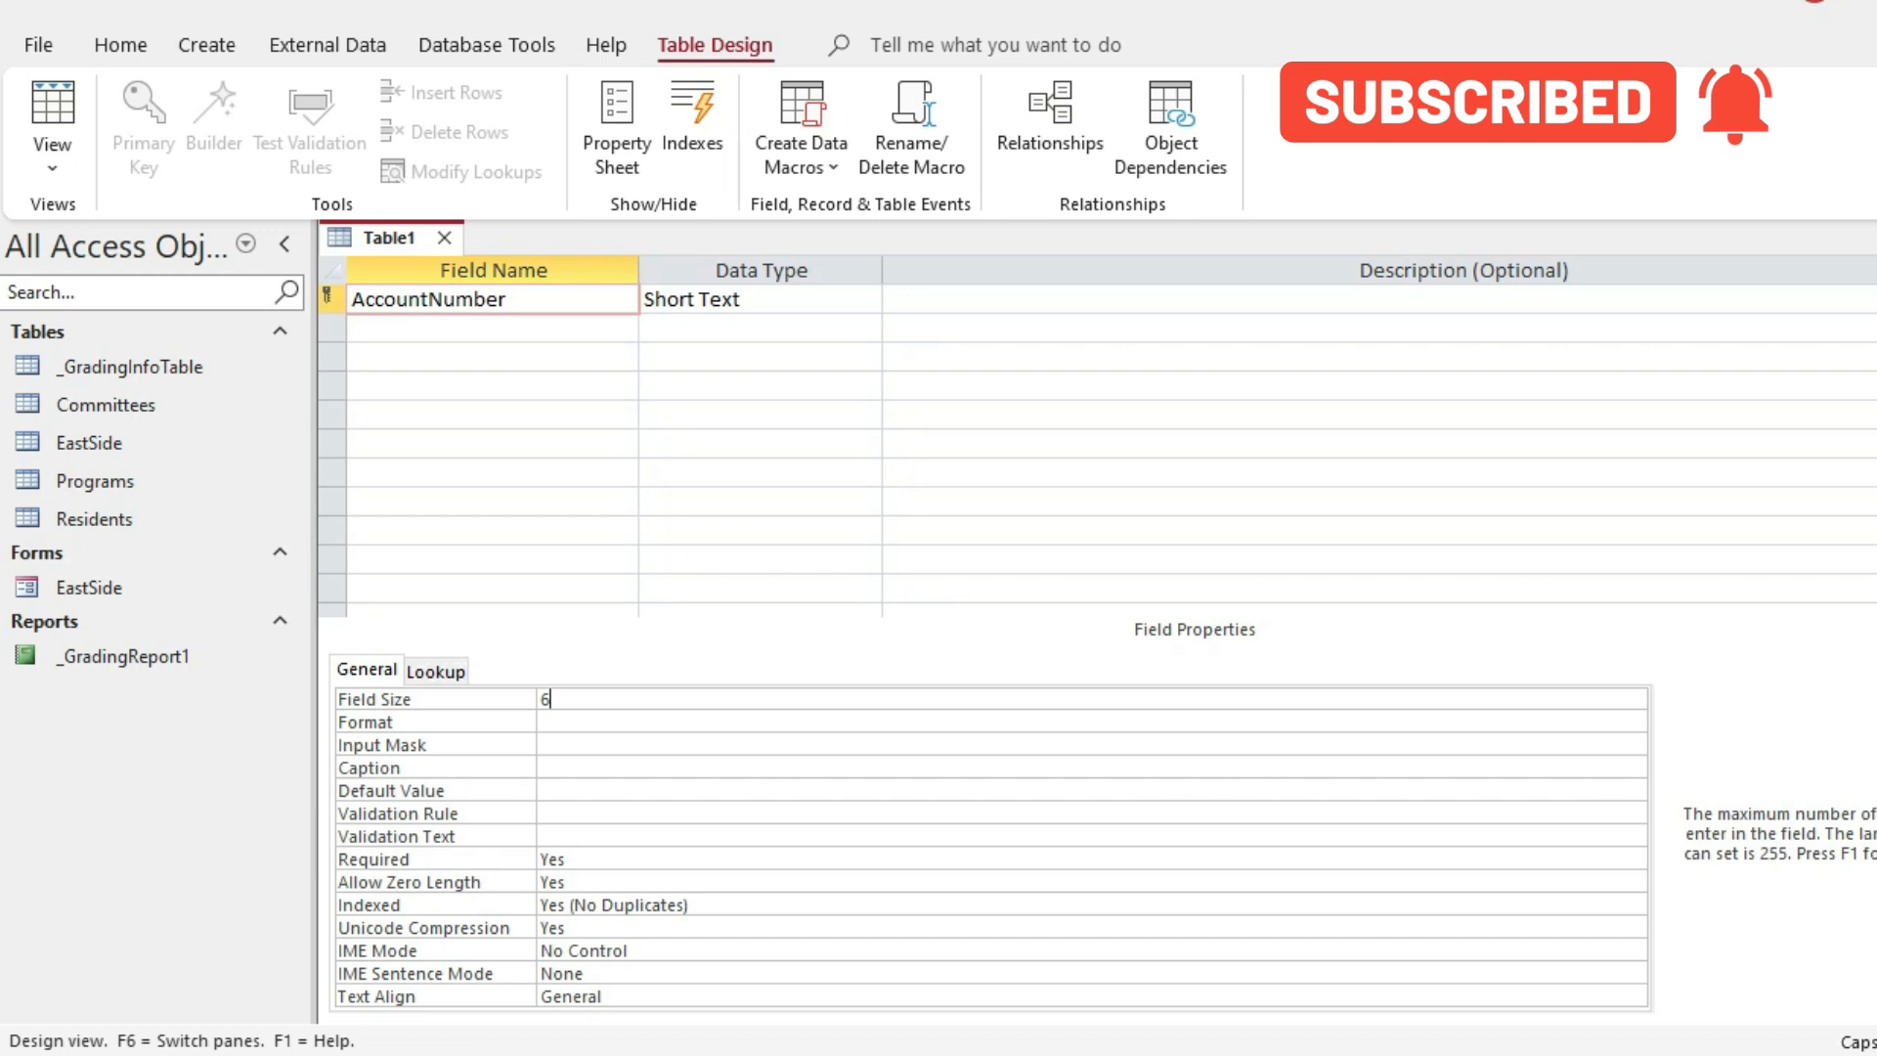
{"action": "left_click", "coordinate": [492, 328]}
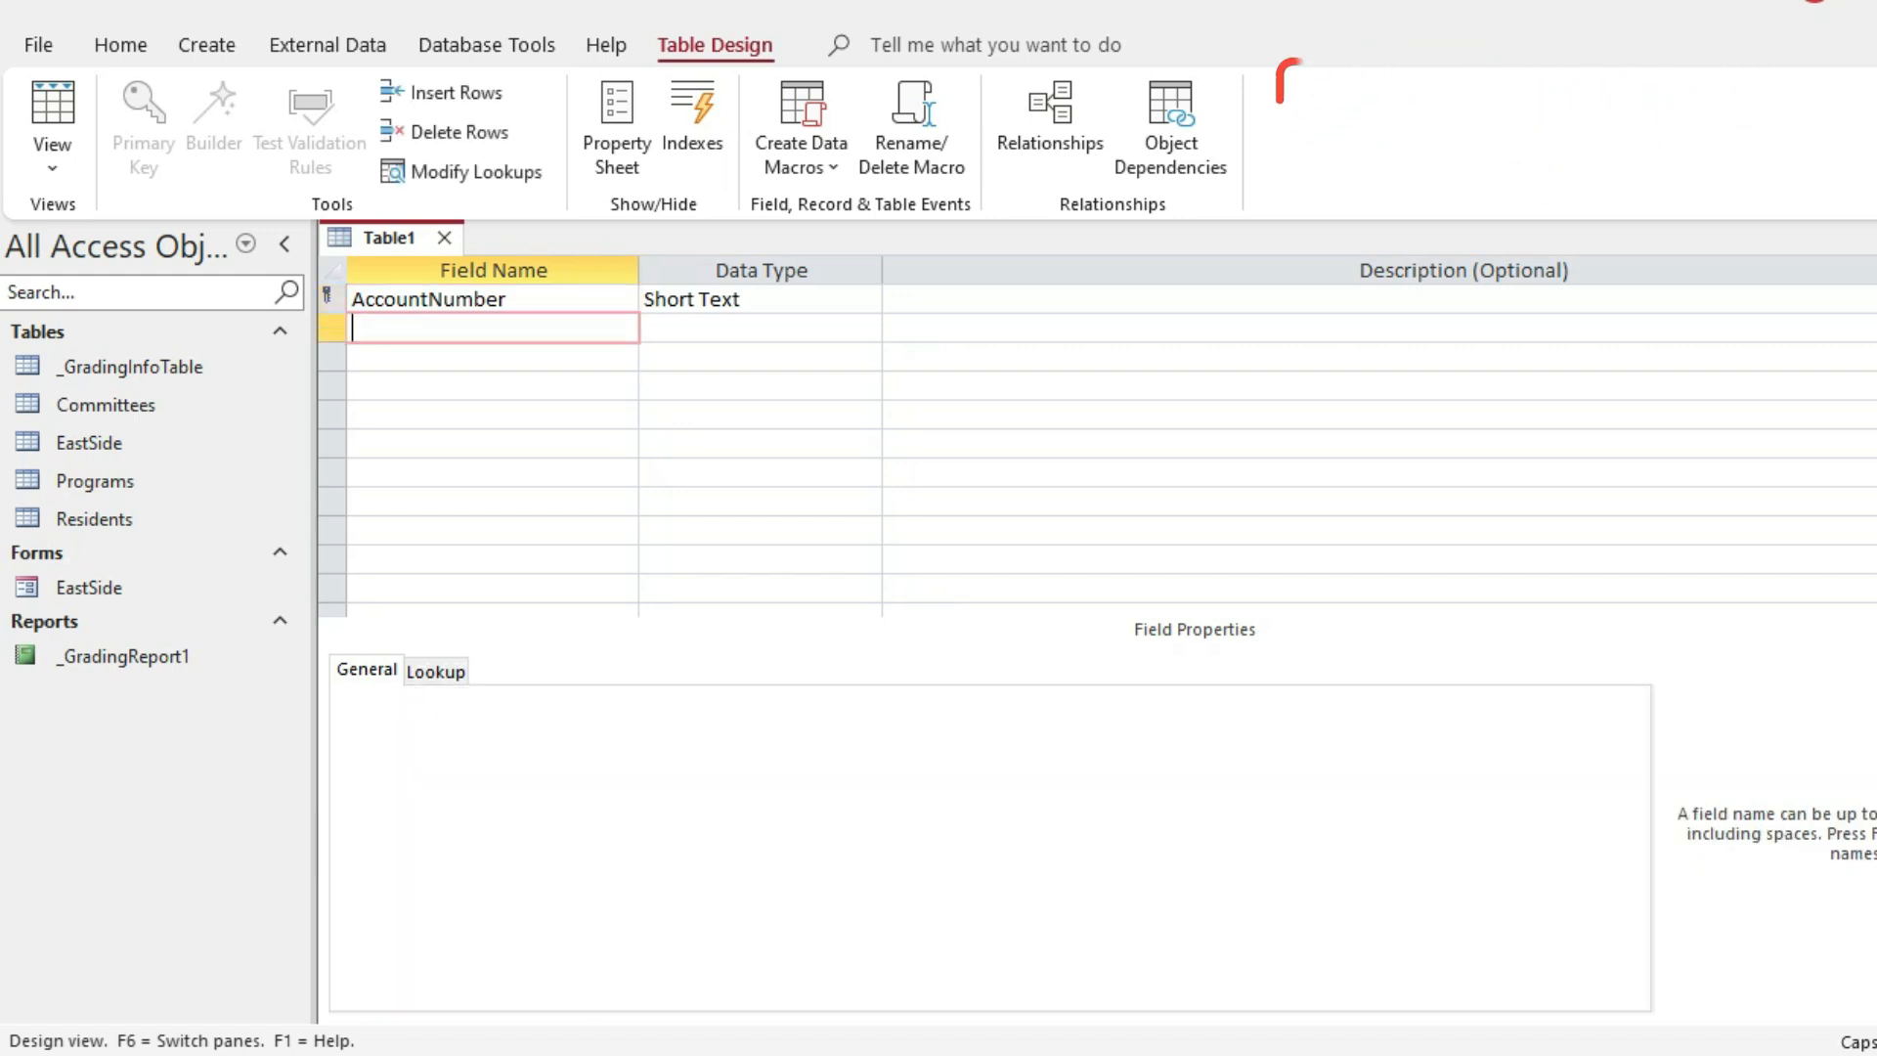
{"action": "left_click", "coordinate": [508, 299]}
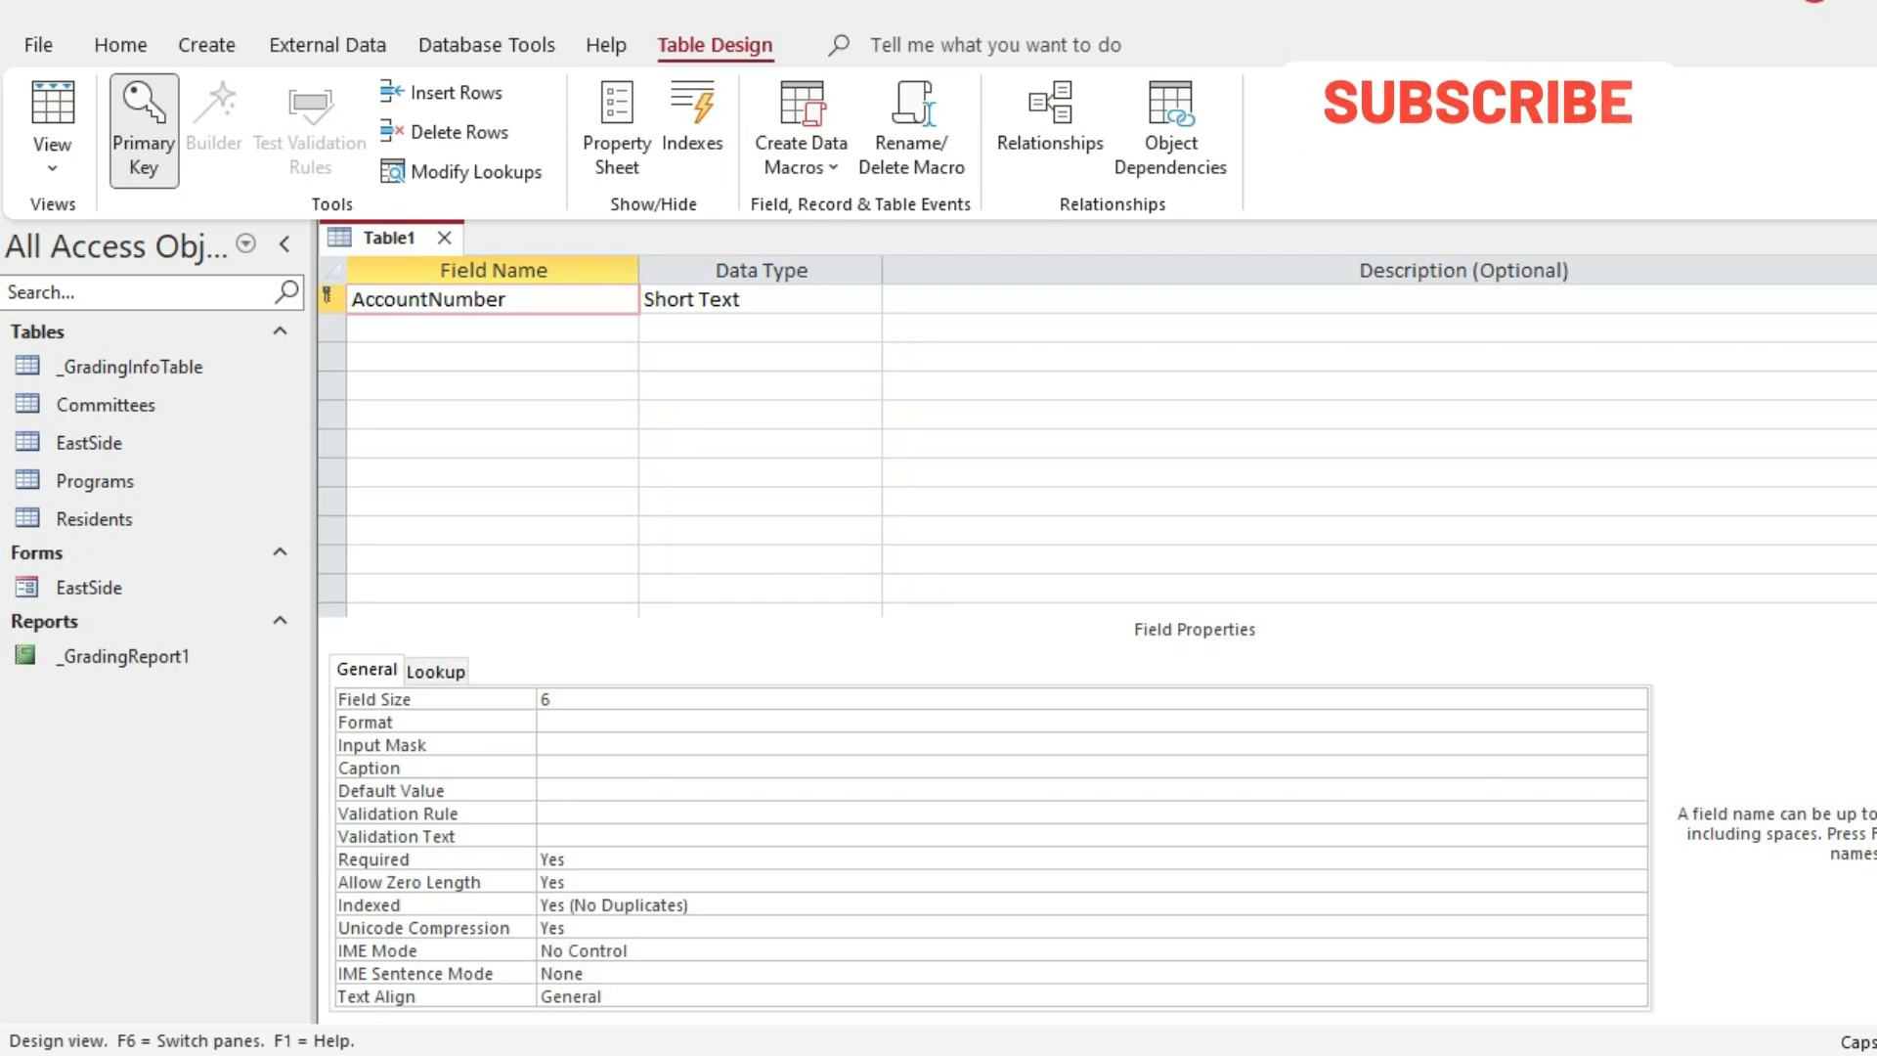
Step: Save the new table as Accounts, keeping it open in Design View
{"action": "right_click", "coordinate": [385, 235]}
{"action": "left_click", "coordinate": [465, 257]}
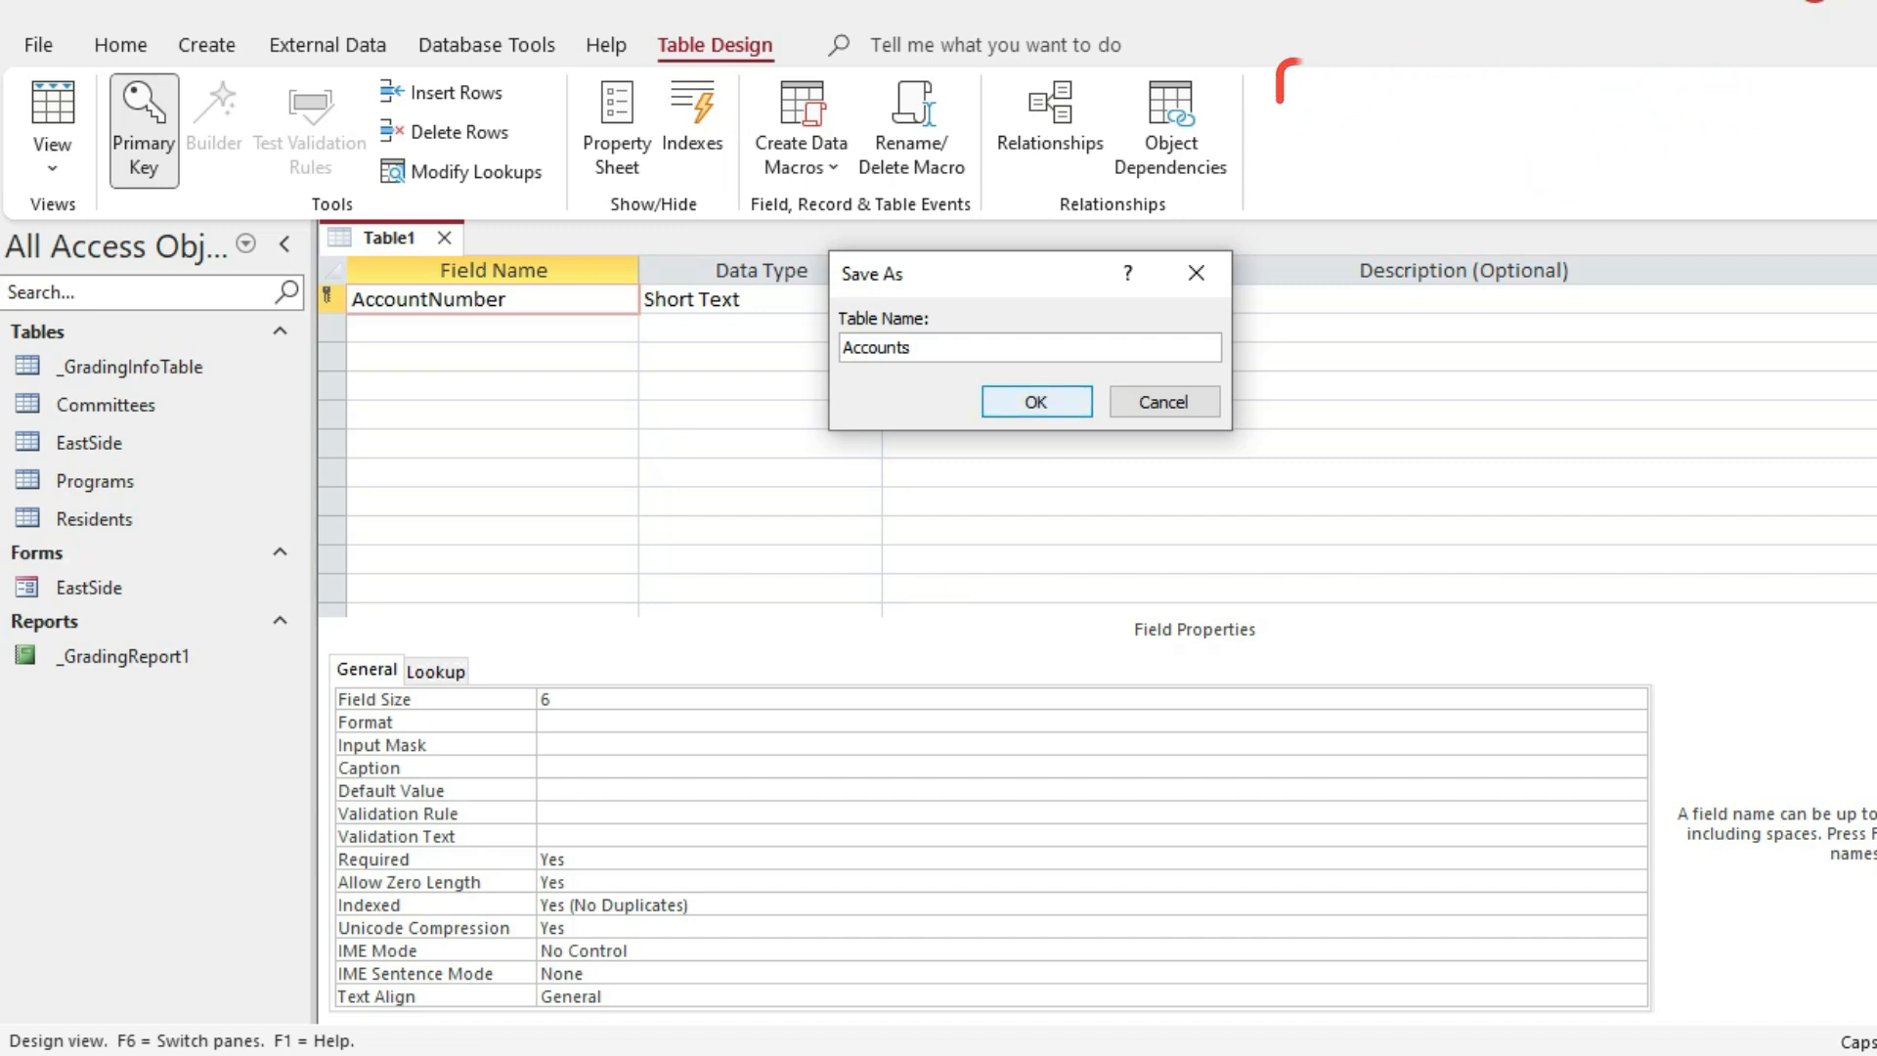
{"action": "key", "text": "Return"}
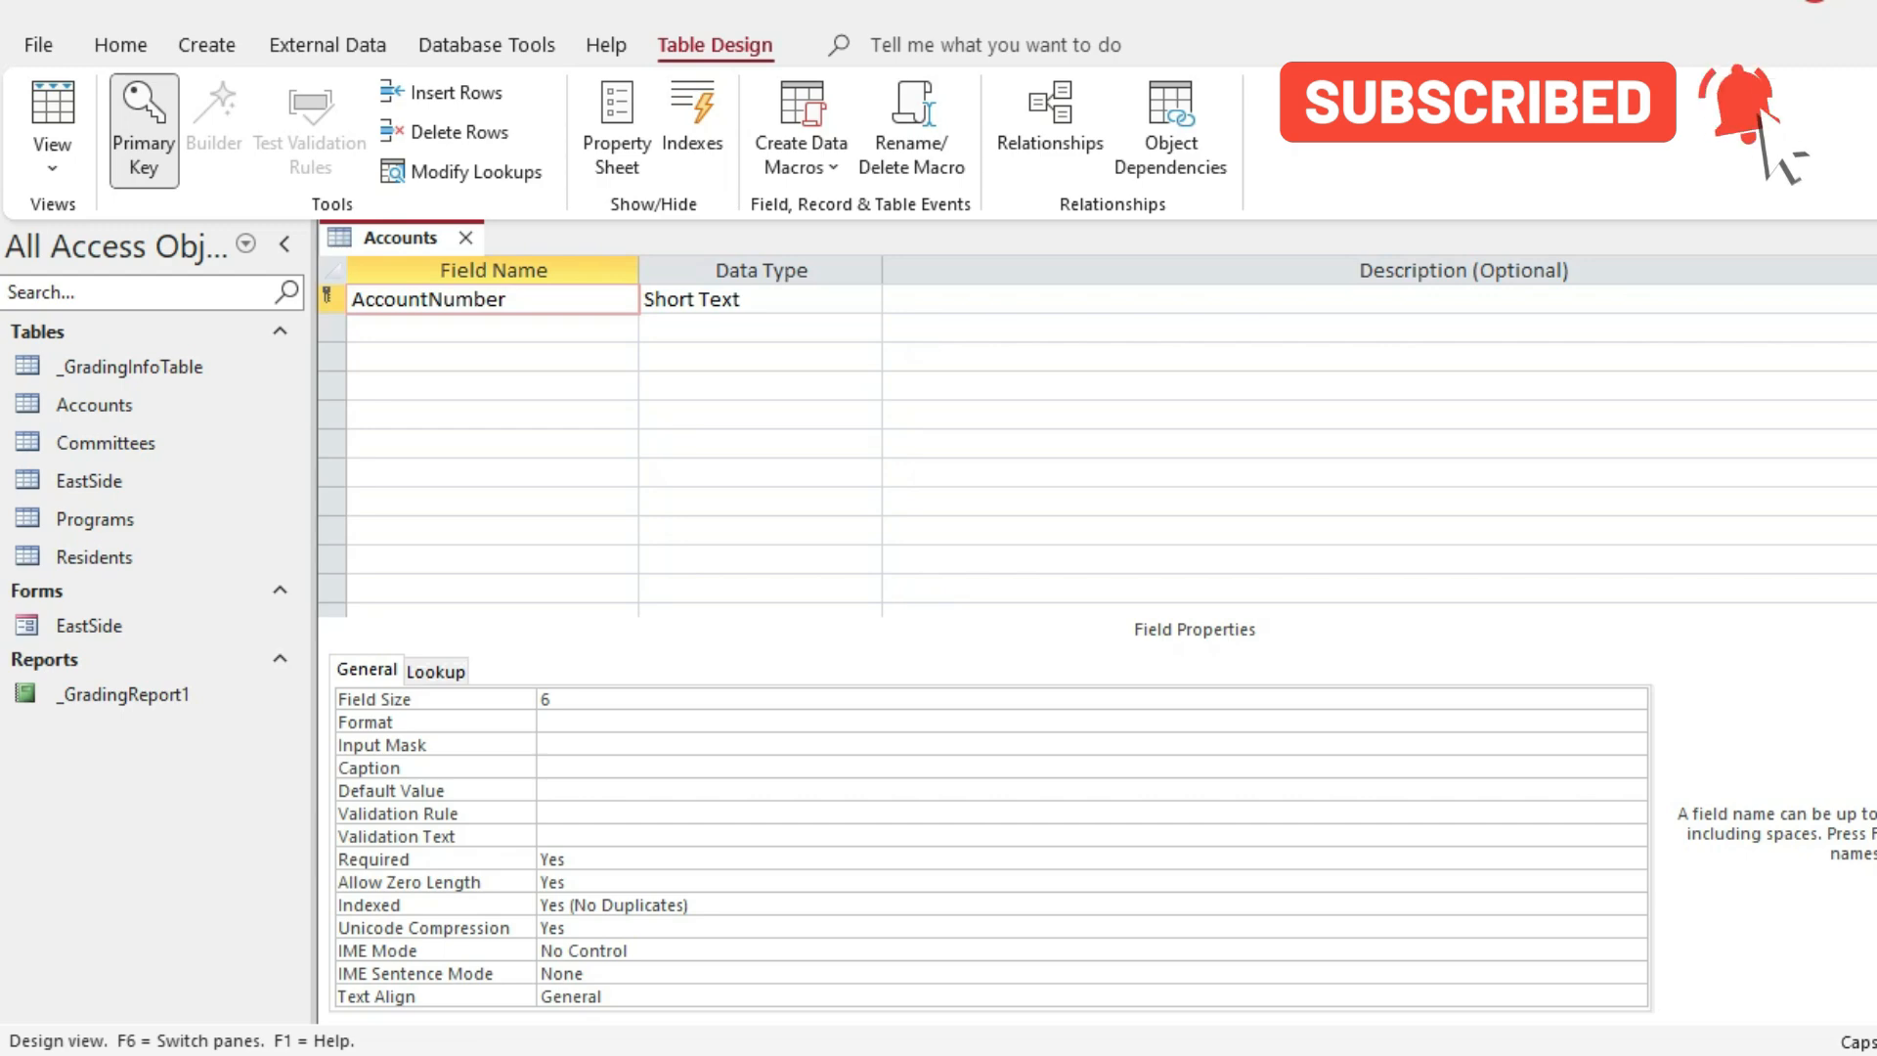
Step: Switch to the Word instructions, review tasks 2 to 4, and select the field name AgencyID
{"action": "key", "text": "alt+Tab"}
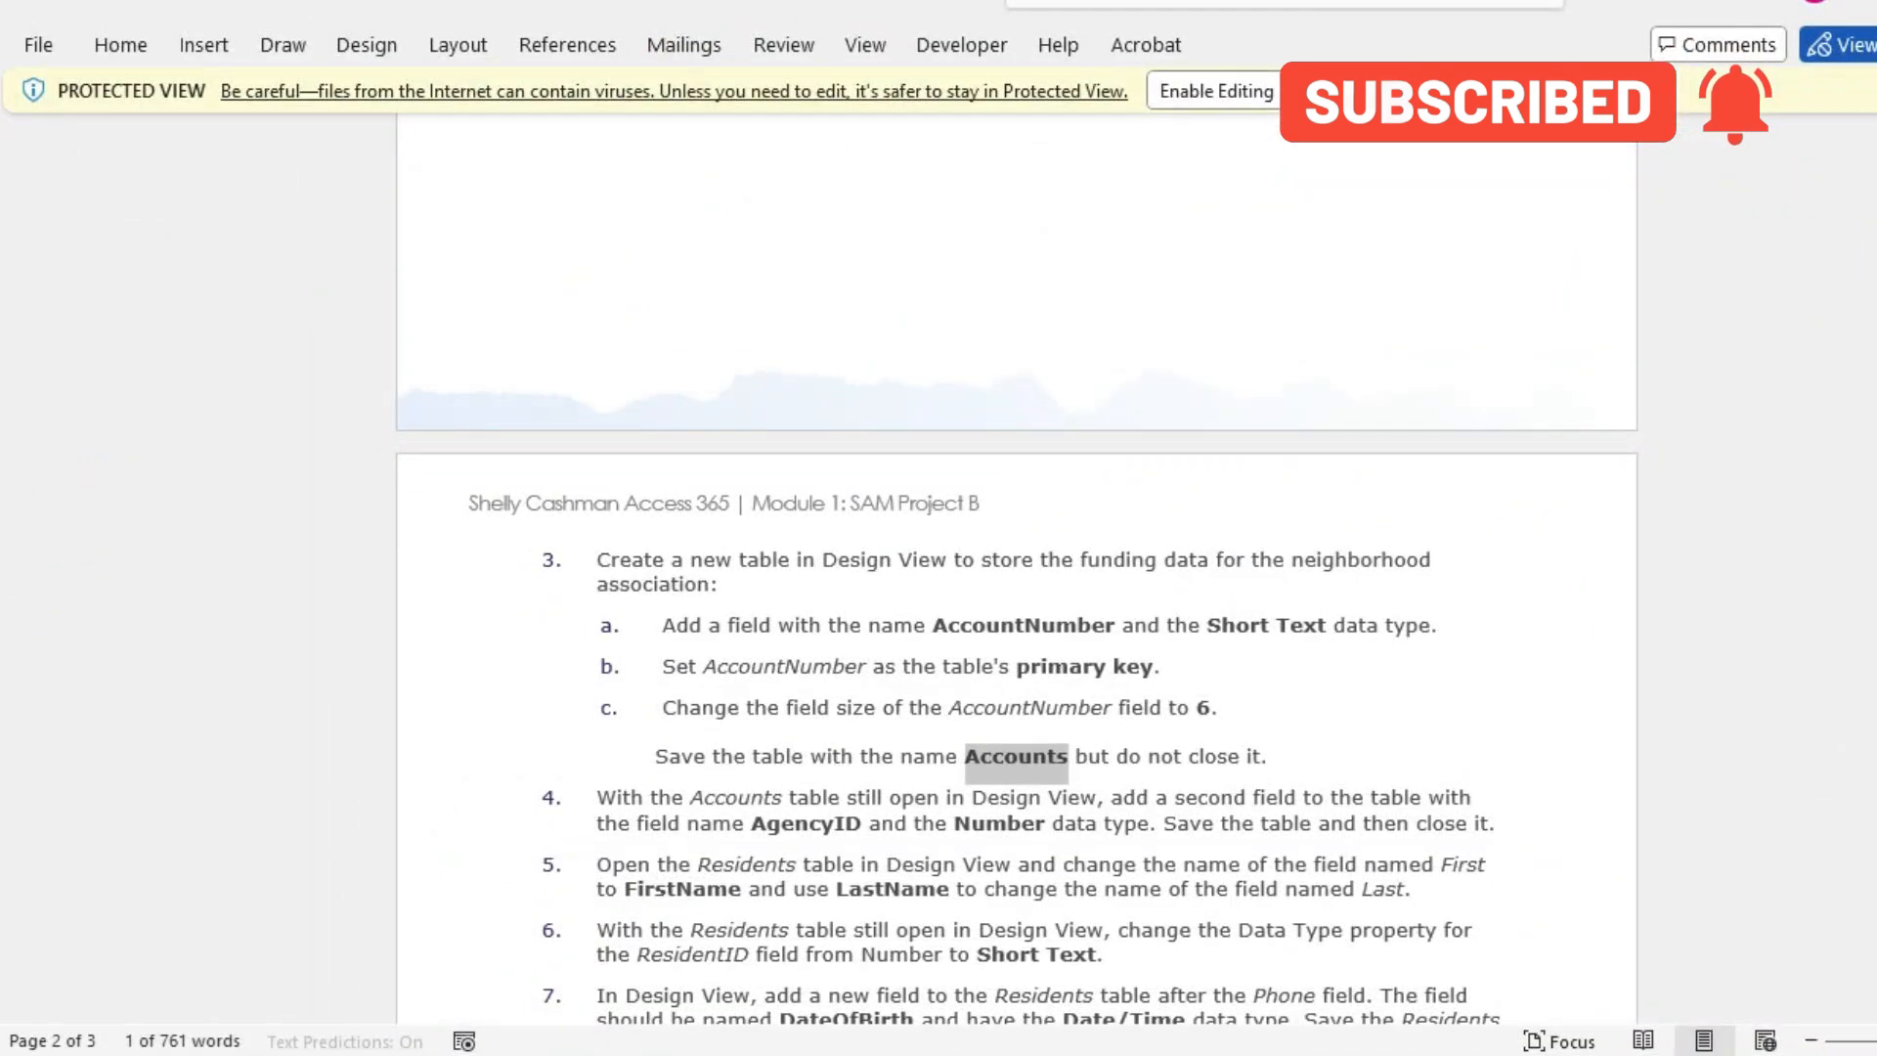
{"action": "scroll", "coordinate": [1017, 557], "scroll_direction": "up", "scroll_amount": 5}
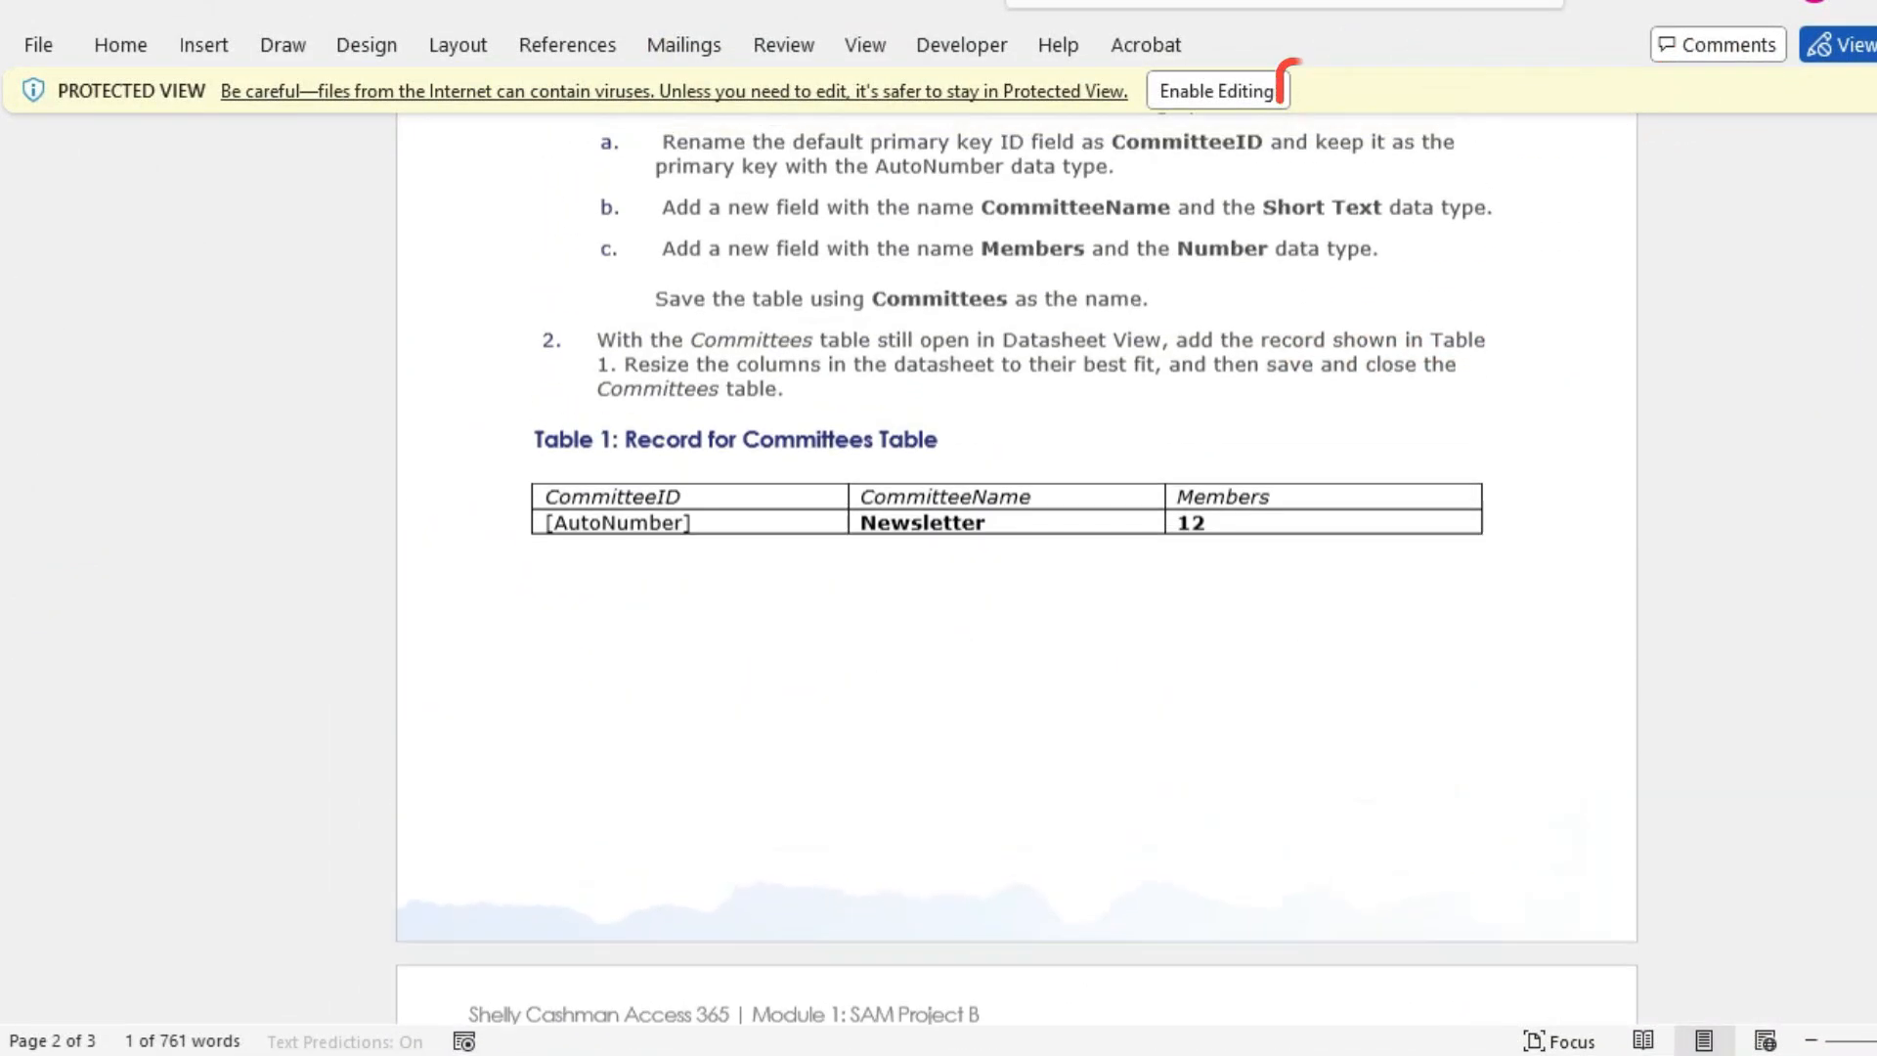
{"action": "scroll", "coordinate": [1017, 557], "scroll_direction": "down", "scroll_amount": 2}
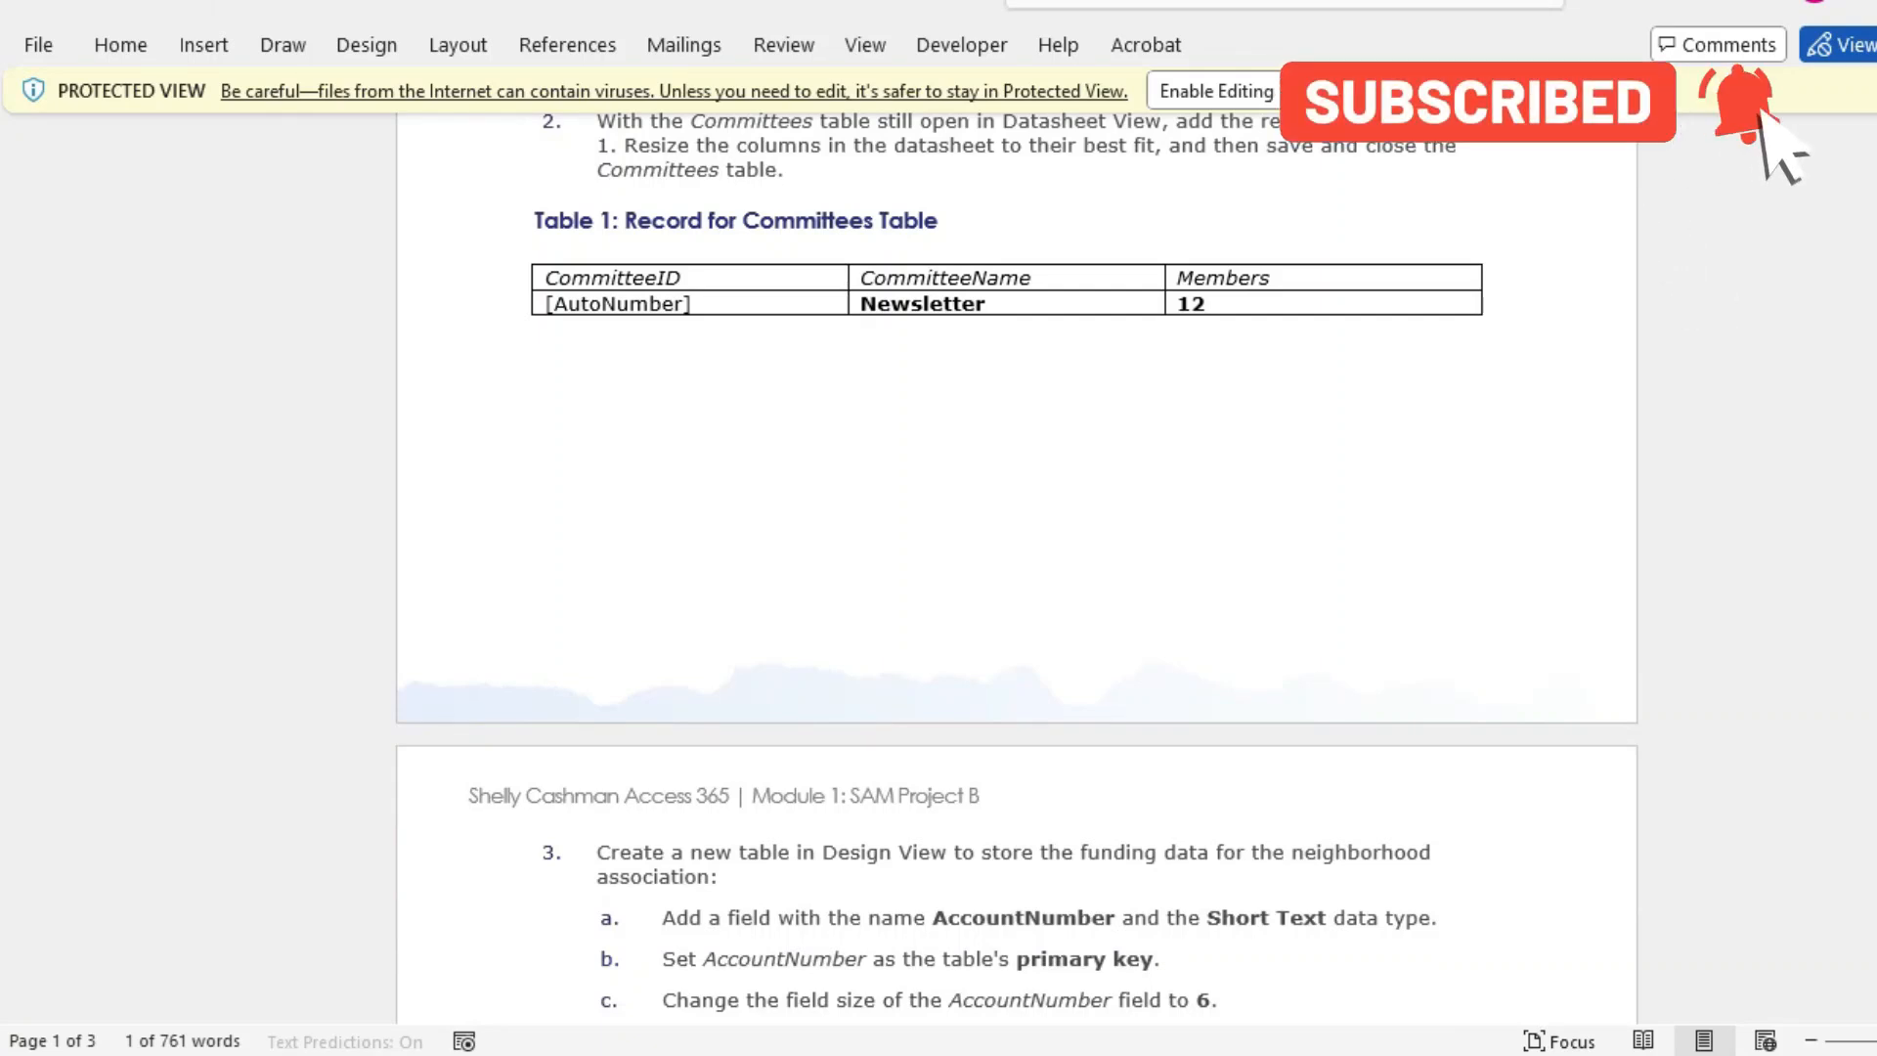
{"action": "scroll", "coordinate": [1017, 558], "scroll_direction": "down", "scroll_amount": 3}
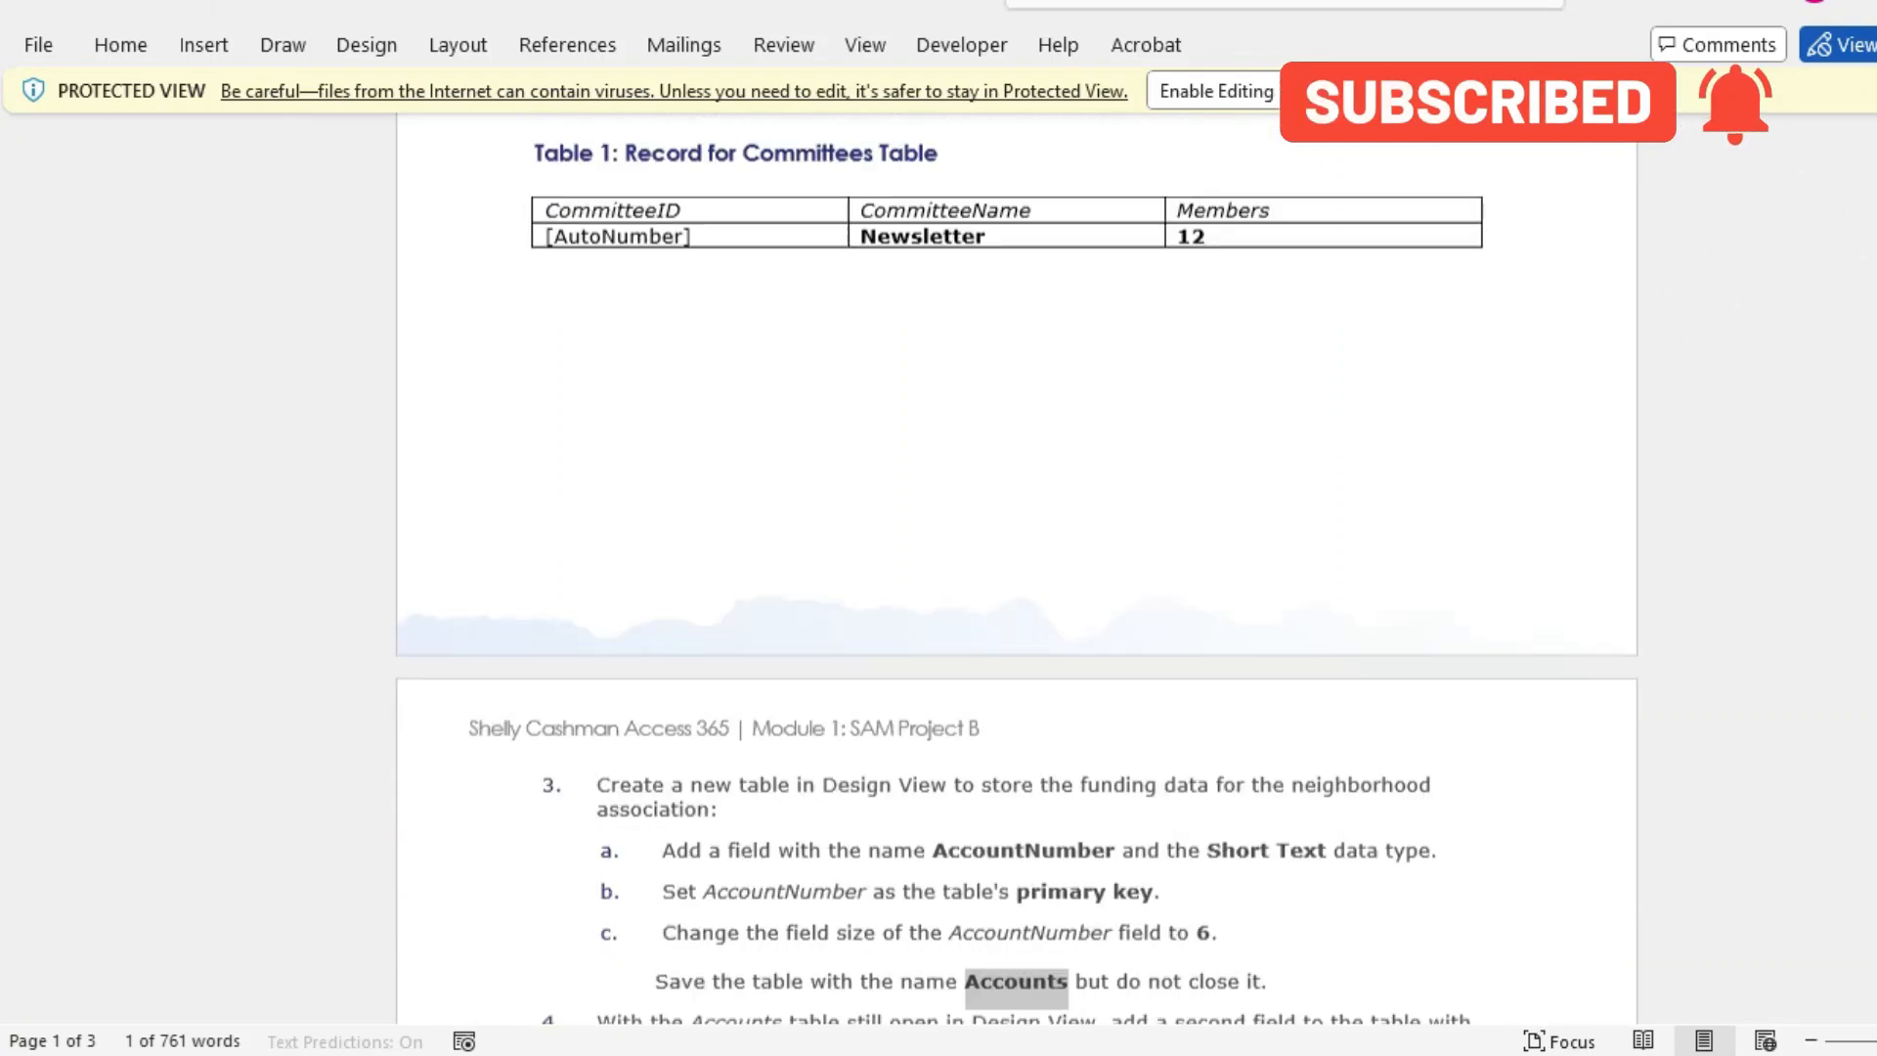
{"action": "scroll", "coordinate": [1017, 557], "scroll_direction": "down", "scroll_amount": 4}
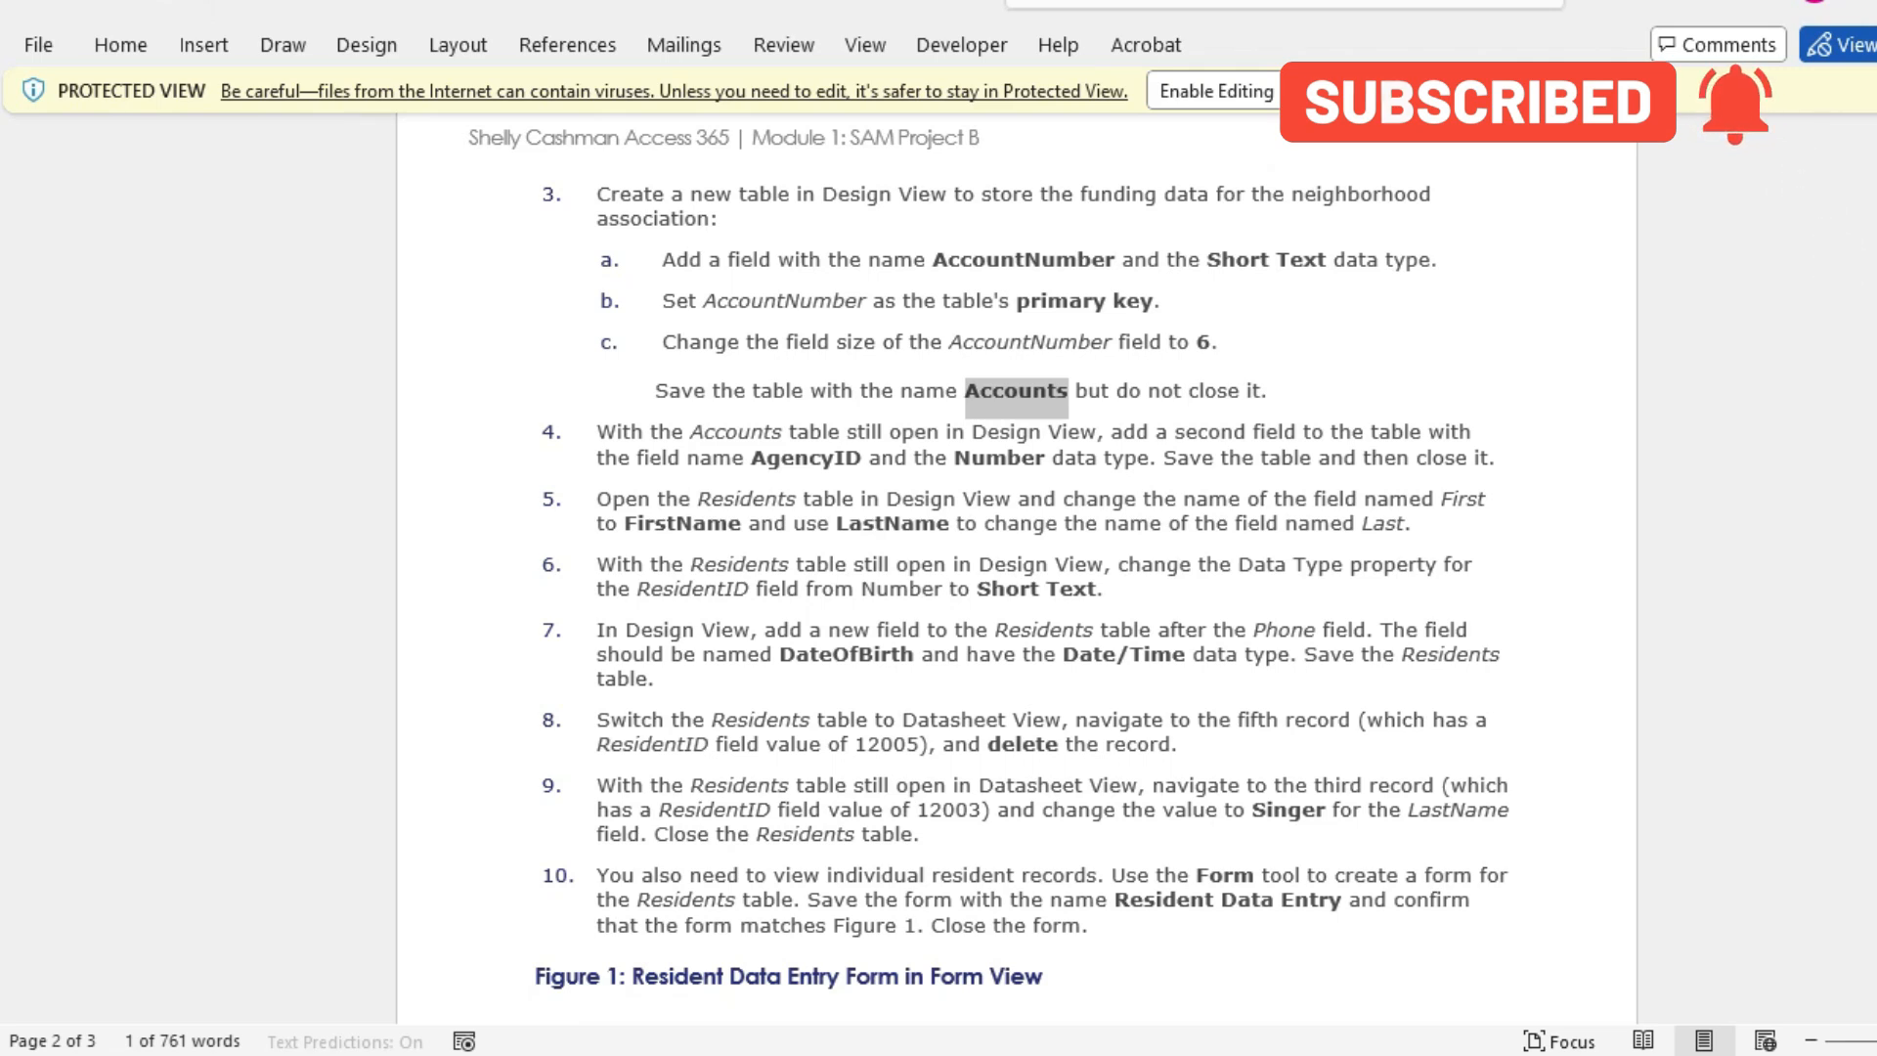
{"action": "left_click_drag", "start_coordinate": [752, 458], "coordinate": [862, 458]}
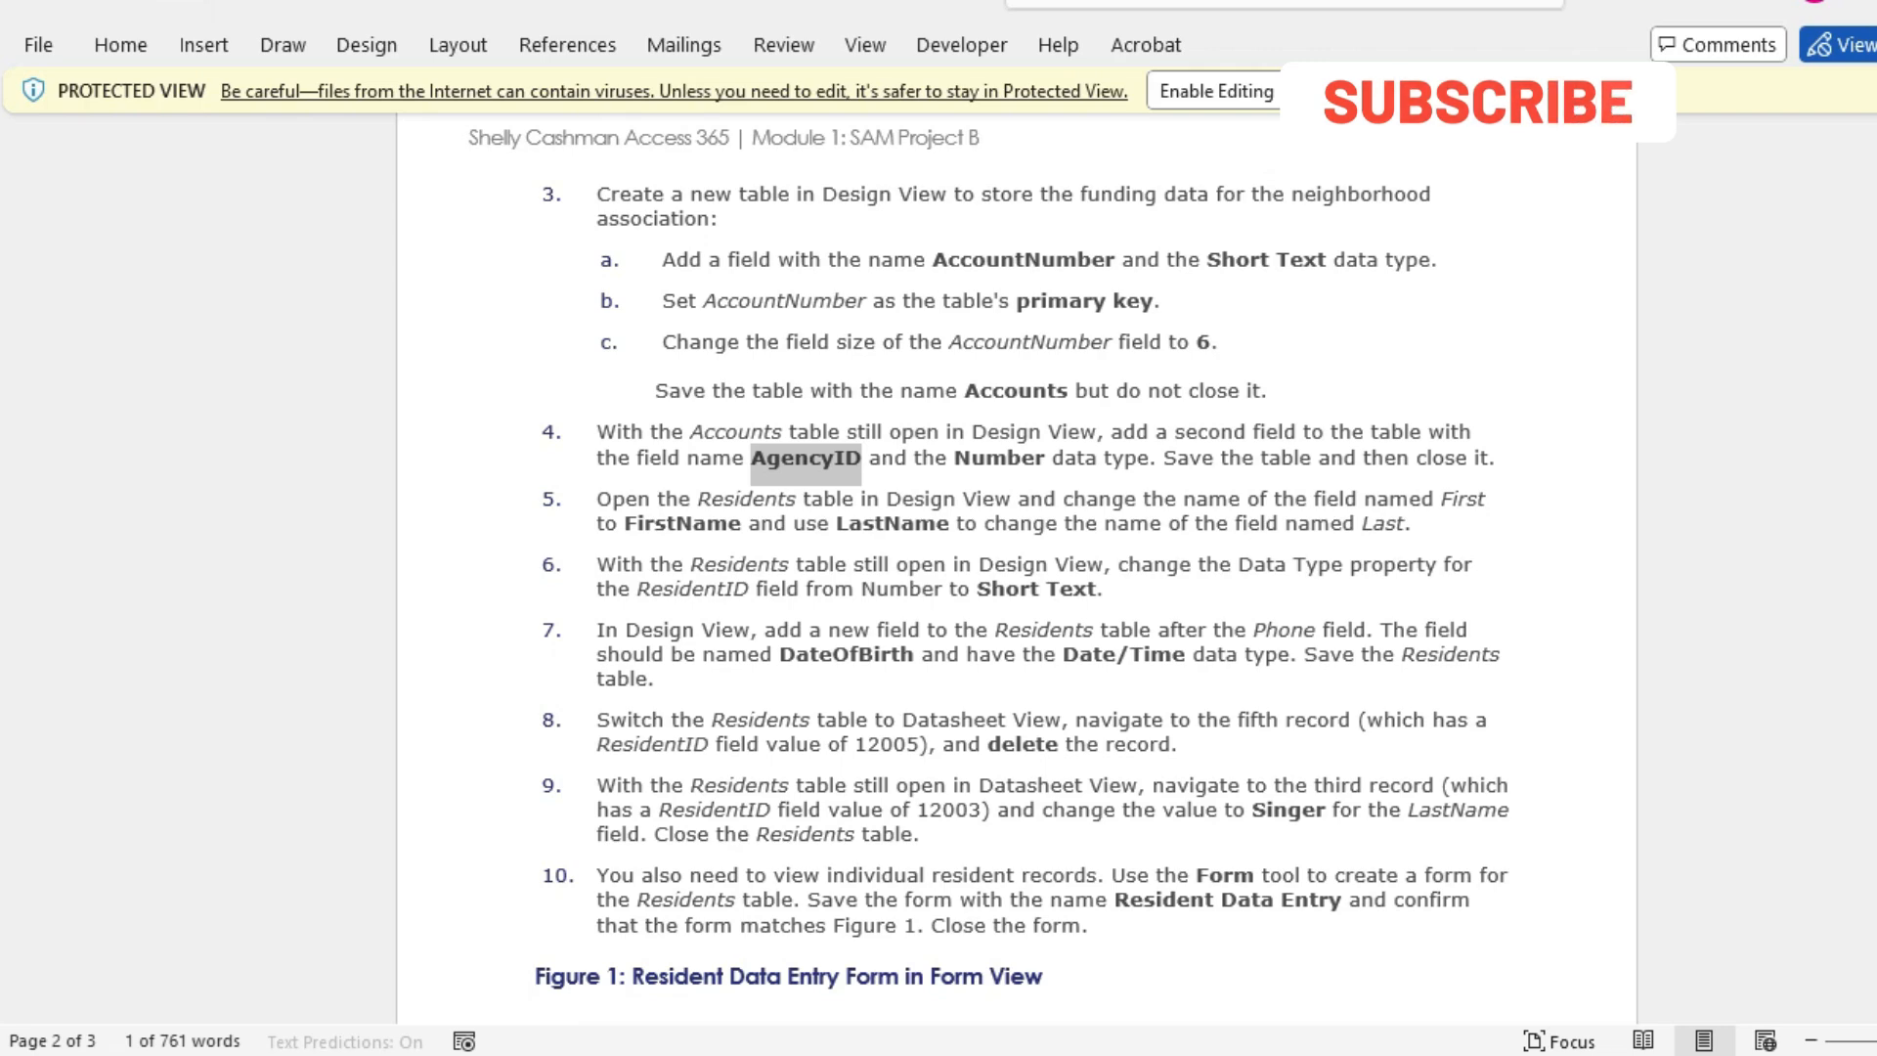
Step: Return to Access and add a second field named AgencyID below AccountNumber in the Accounts table
{"action": "key", "text": "alt+Tab"}
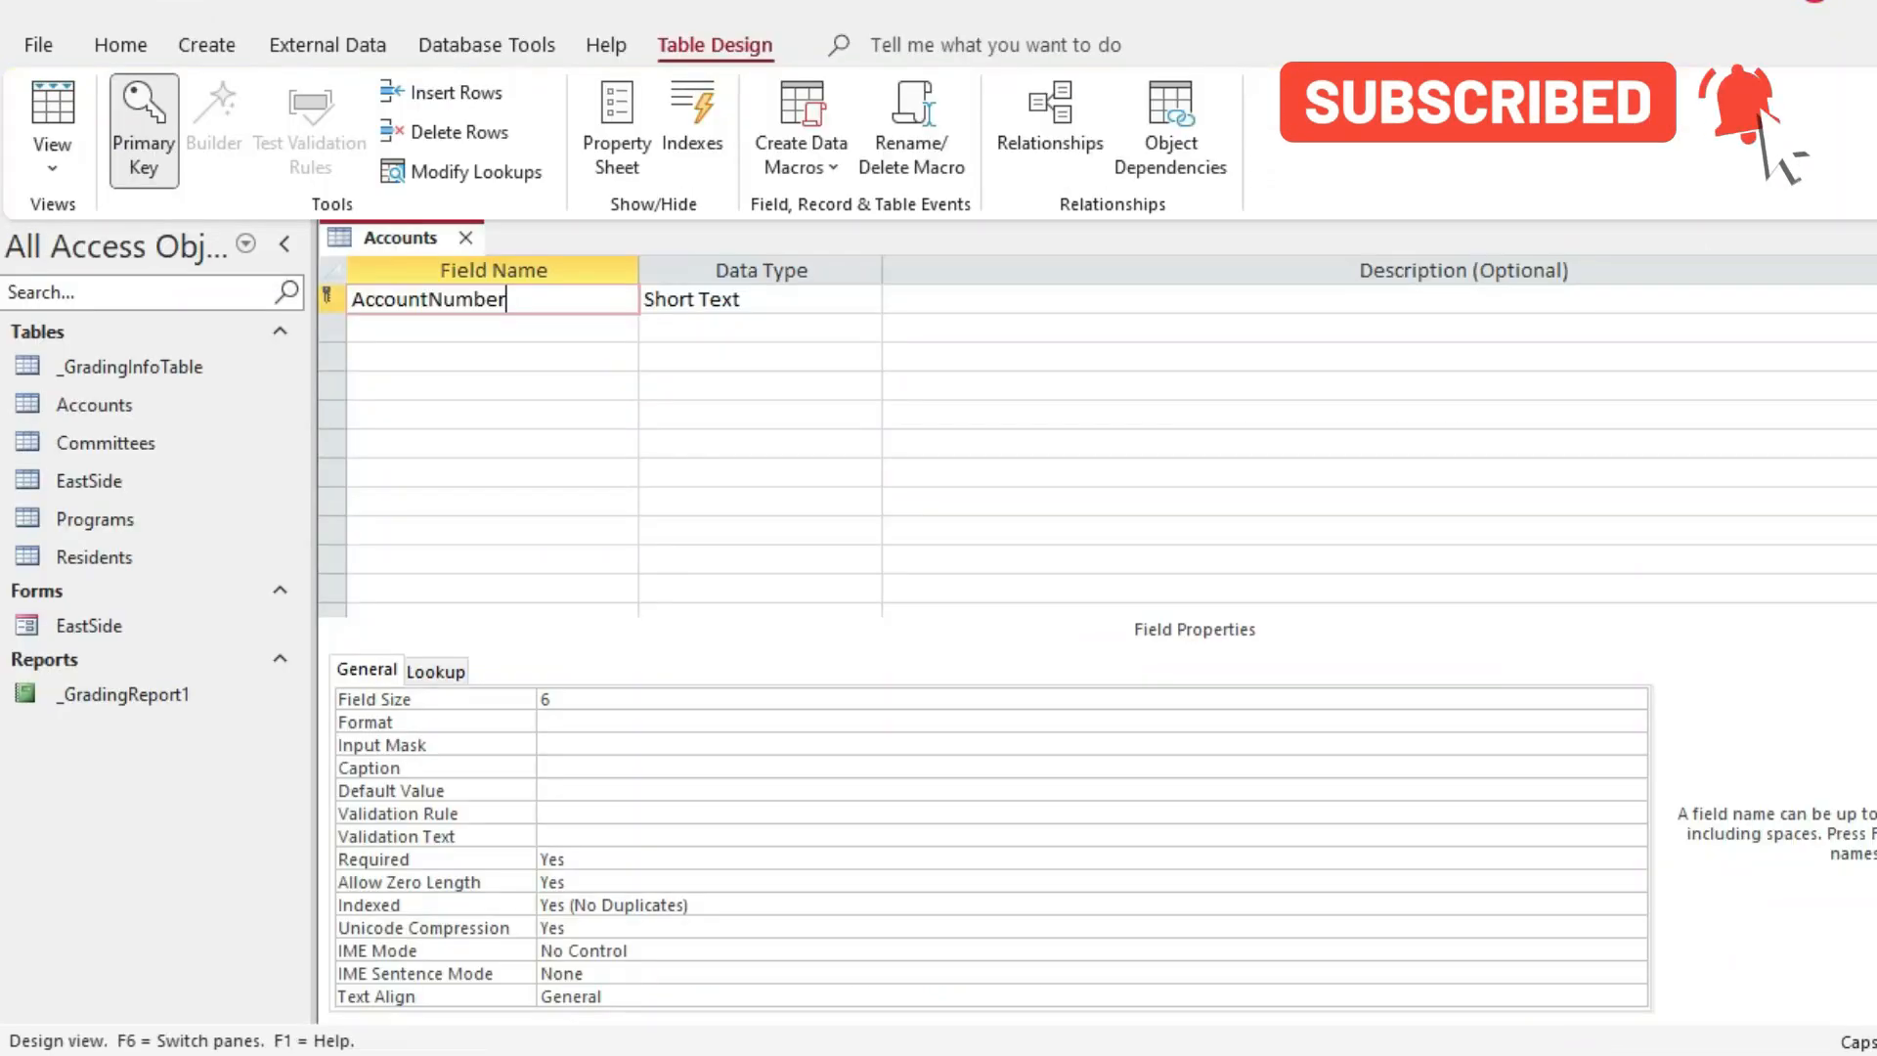
{"action": "left_click", "coordinate": [52, 156]}
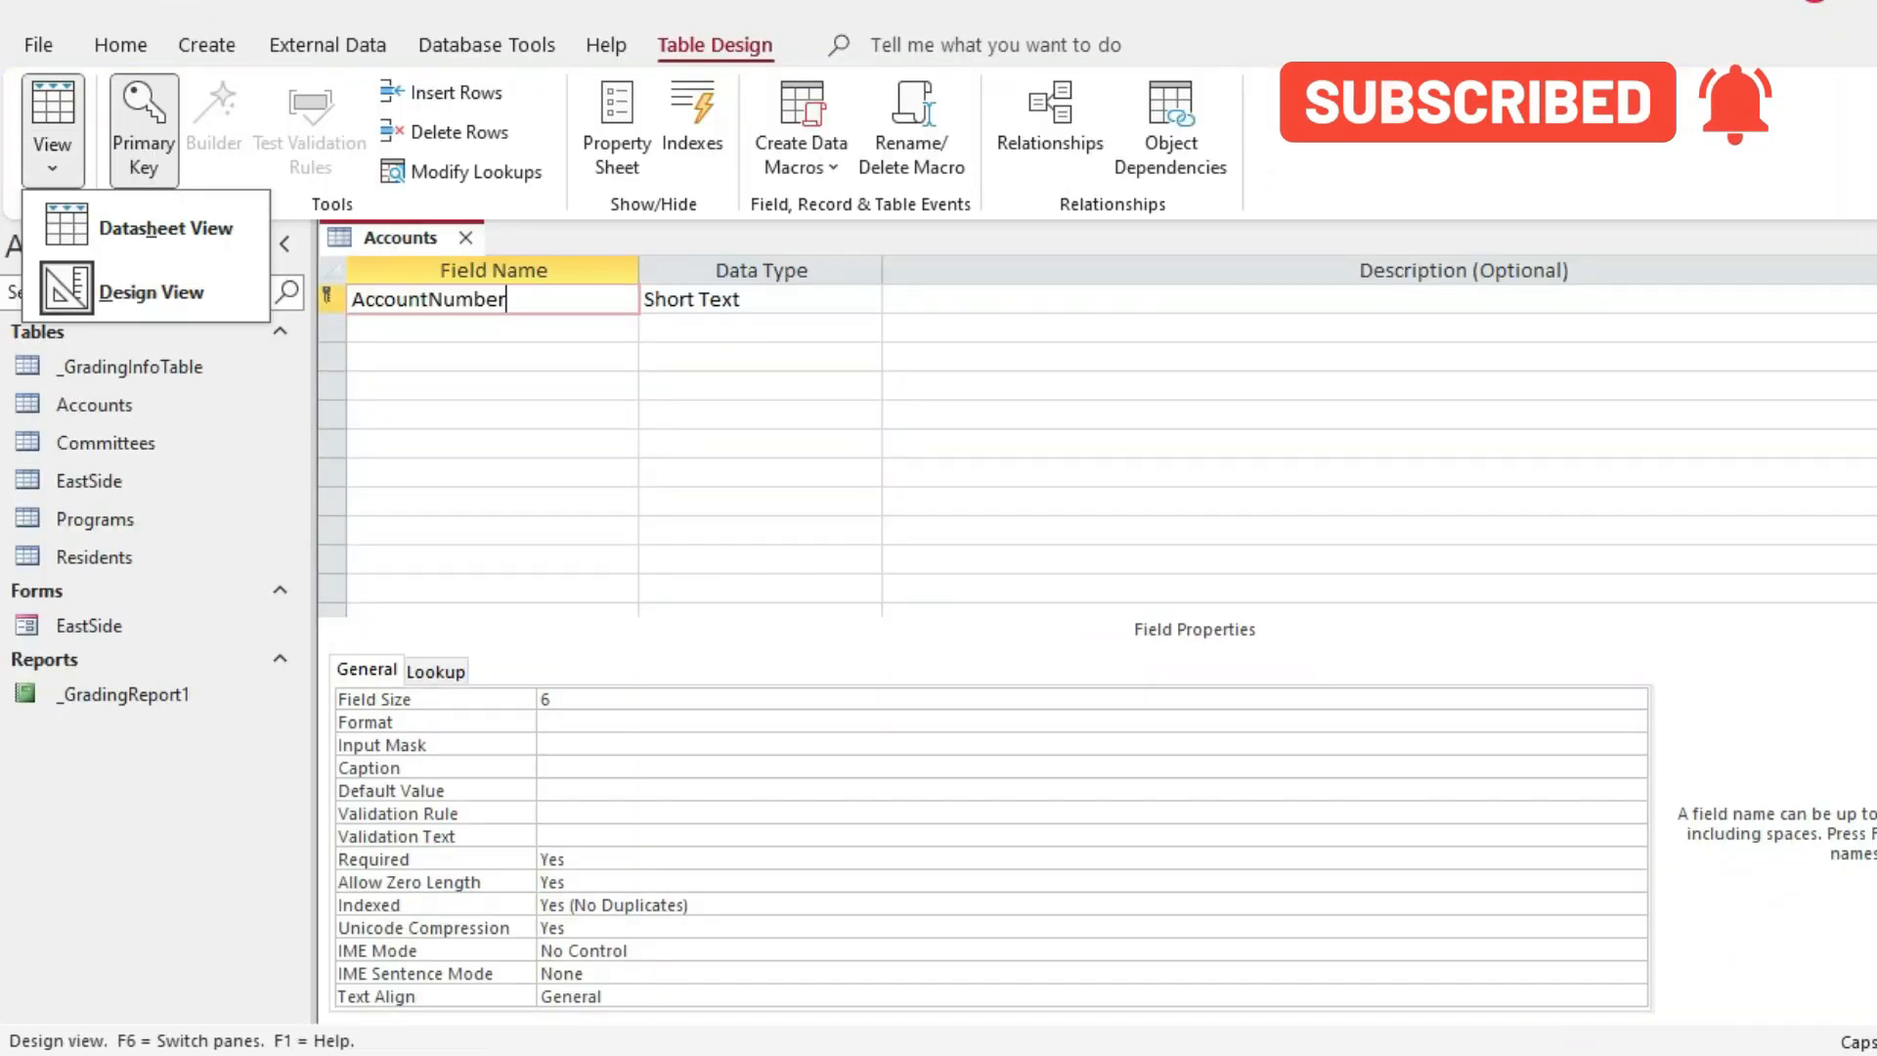
{"action": "left_click", "coordinate": [53, 156]}
{"action": "left_click", "coordinate": [493, 329]}
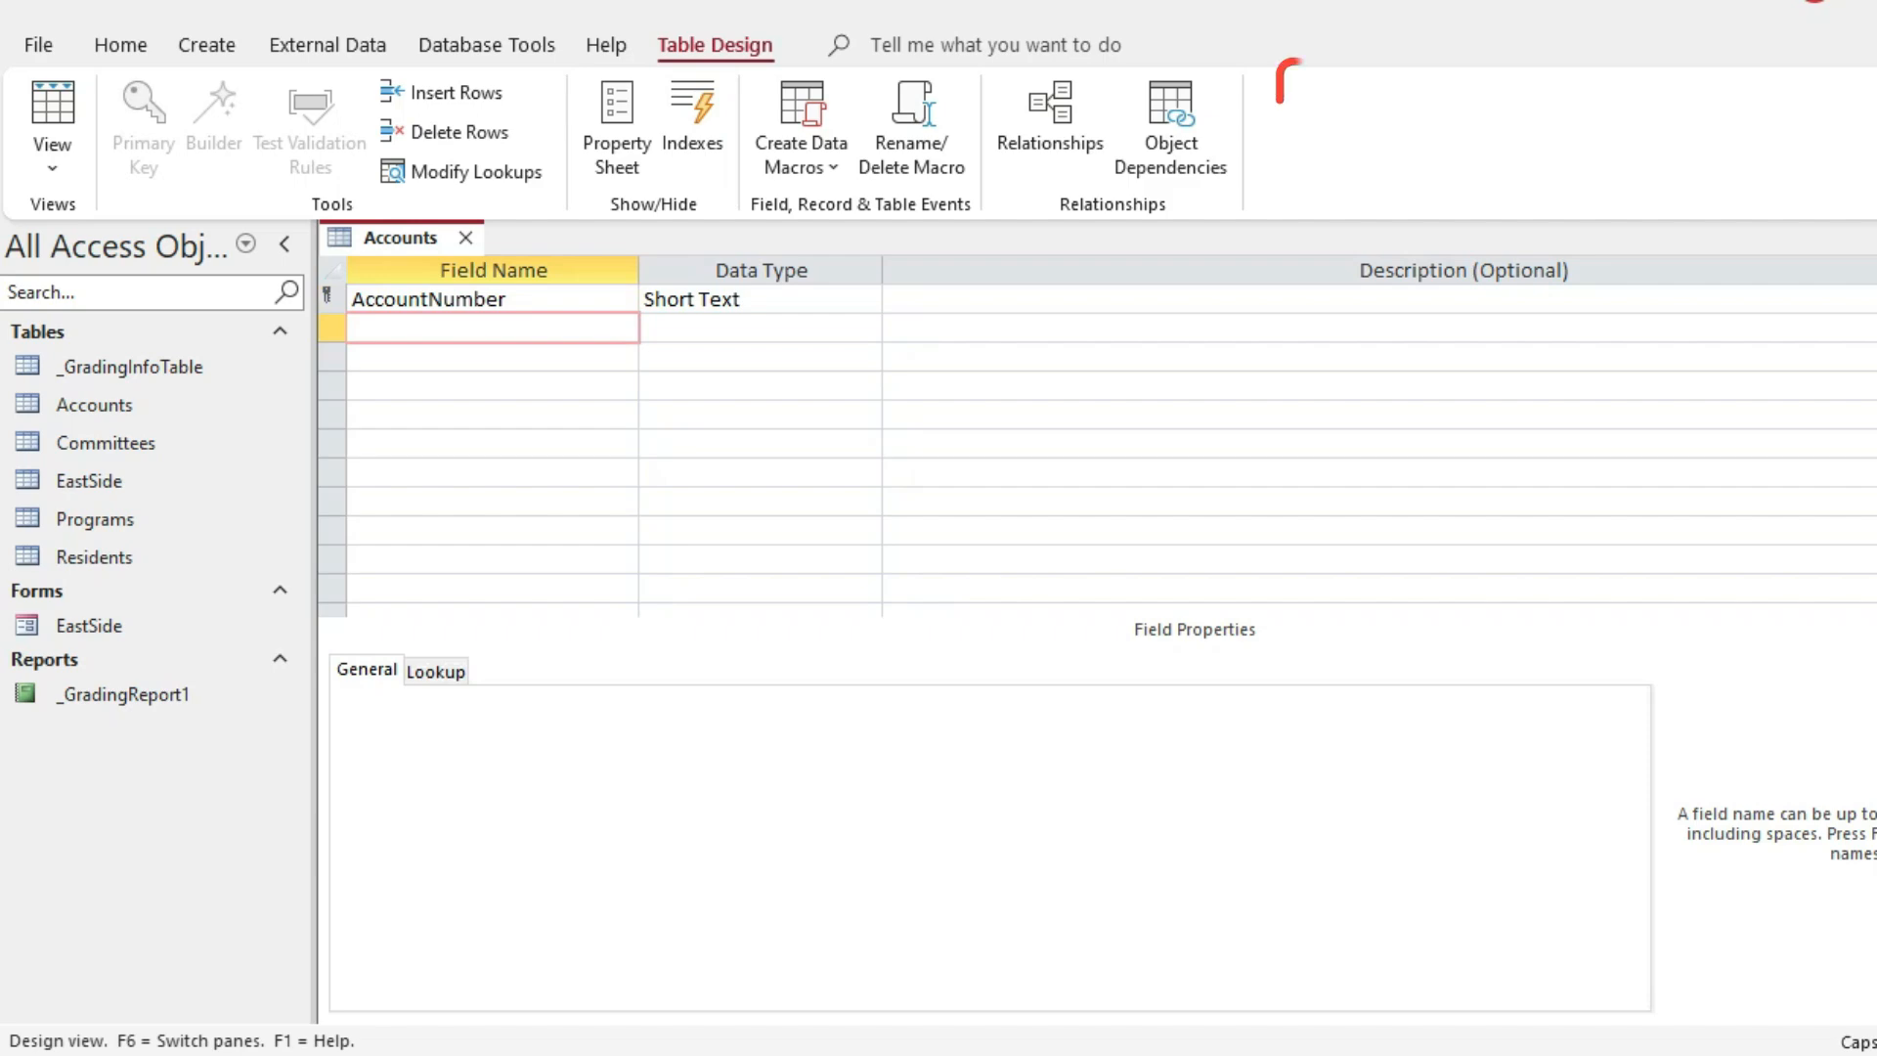
{"action": "type", "text": "AgencyID"}
Step: Check task 4 in the Word instructions and set the AgencyID field's data type to Number in Access
{"action": "key", "text": "alt+Tab"}
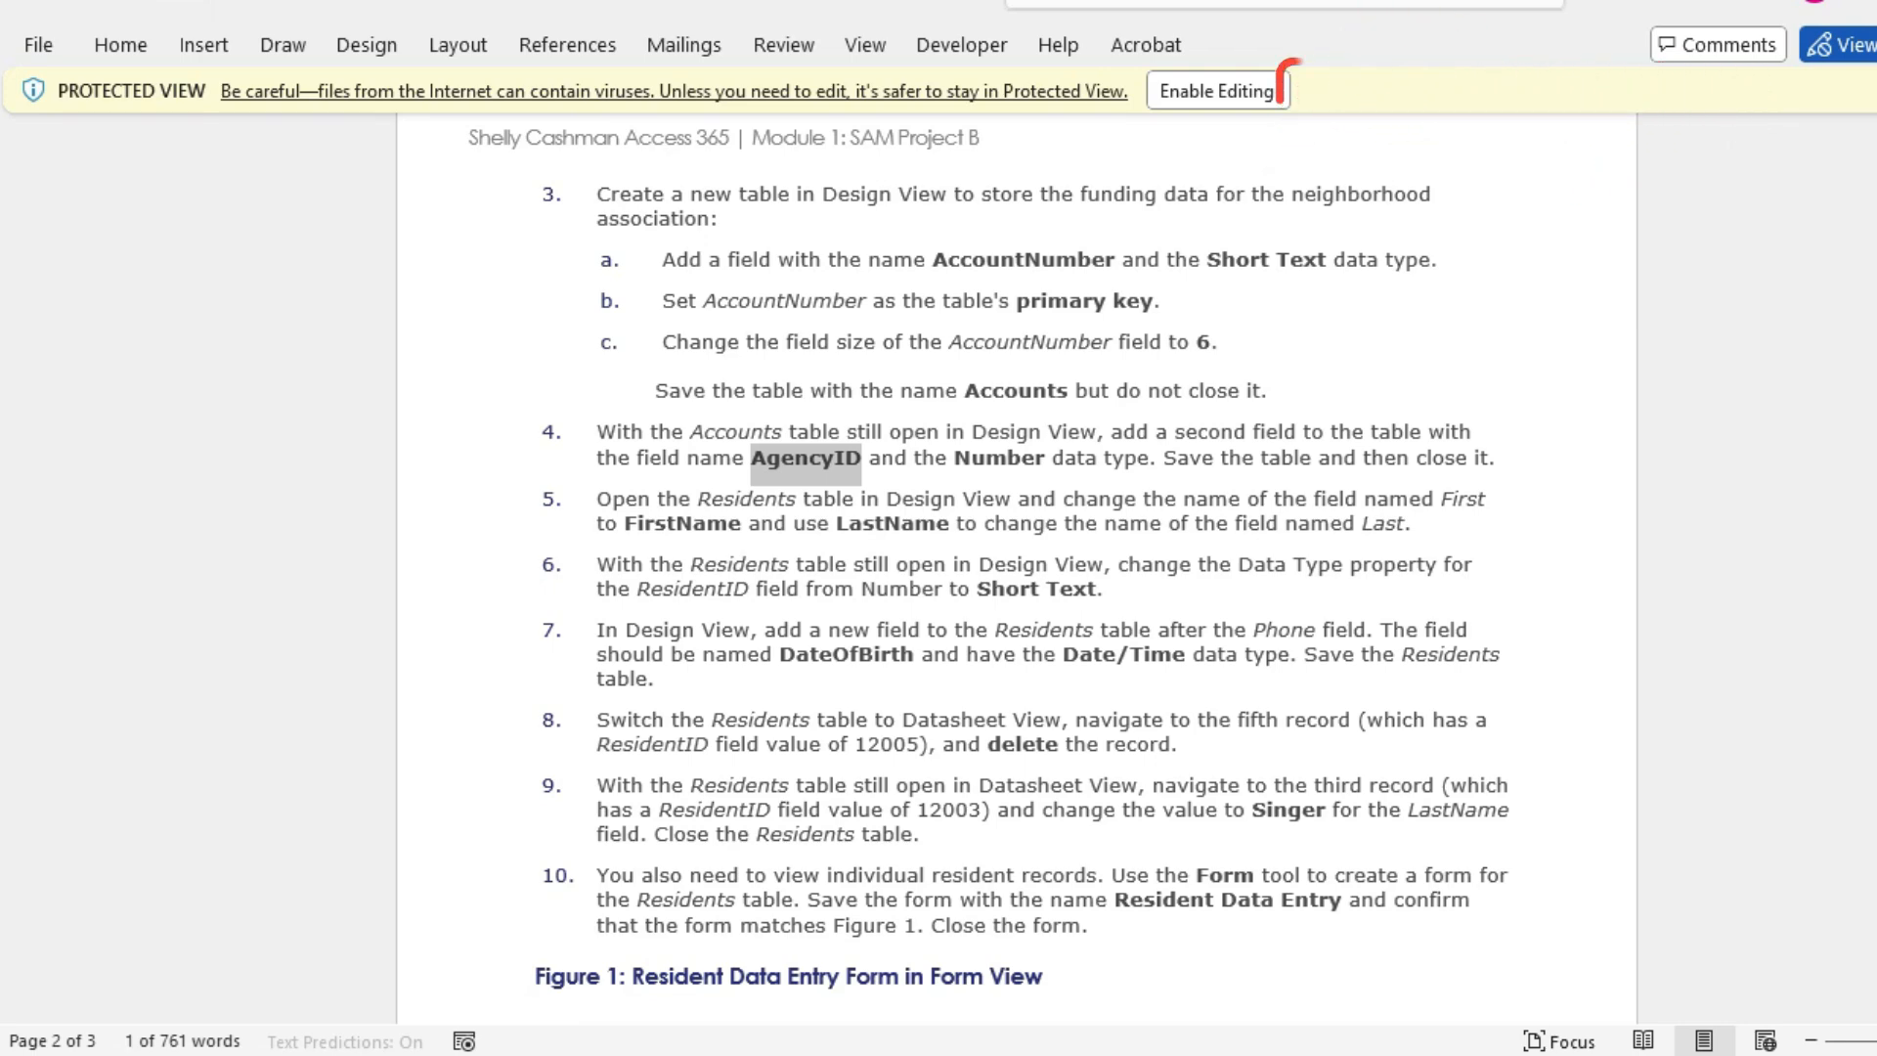
{"action": "key", "text": "alt+Tab"}
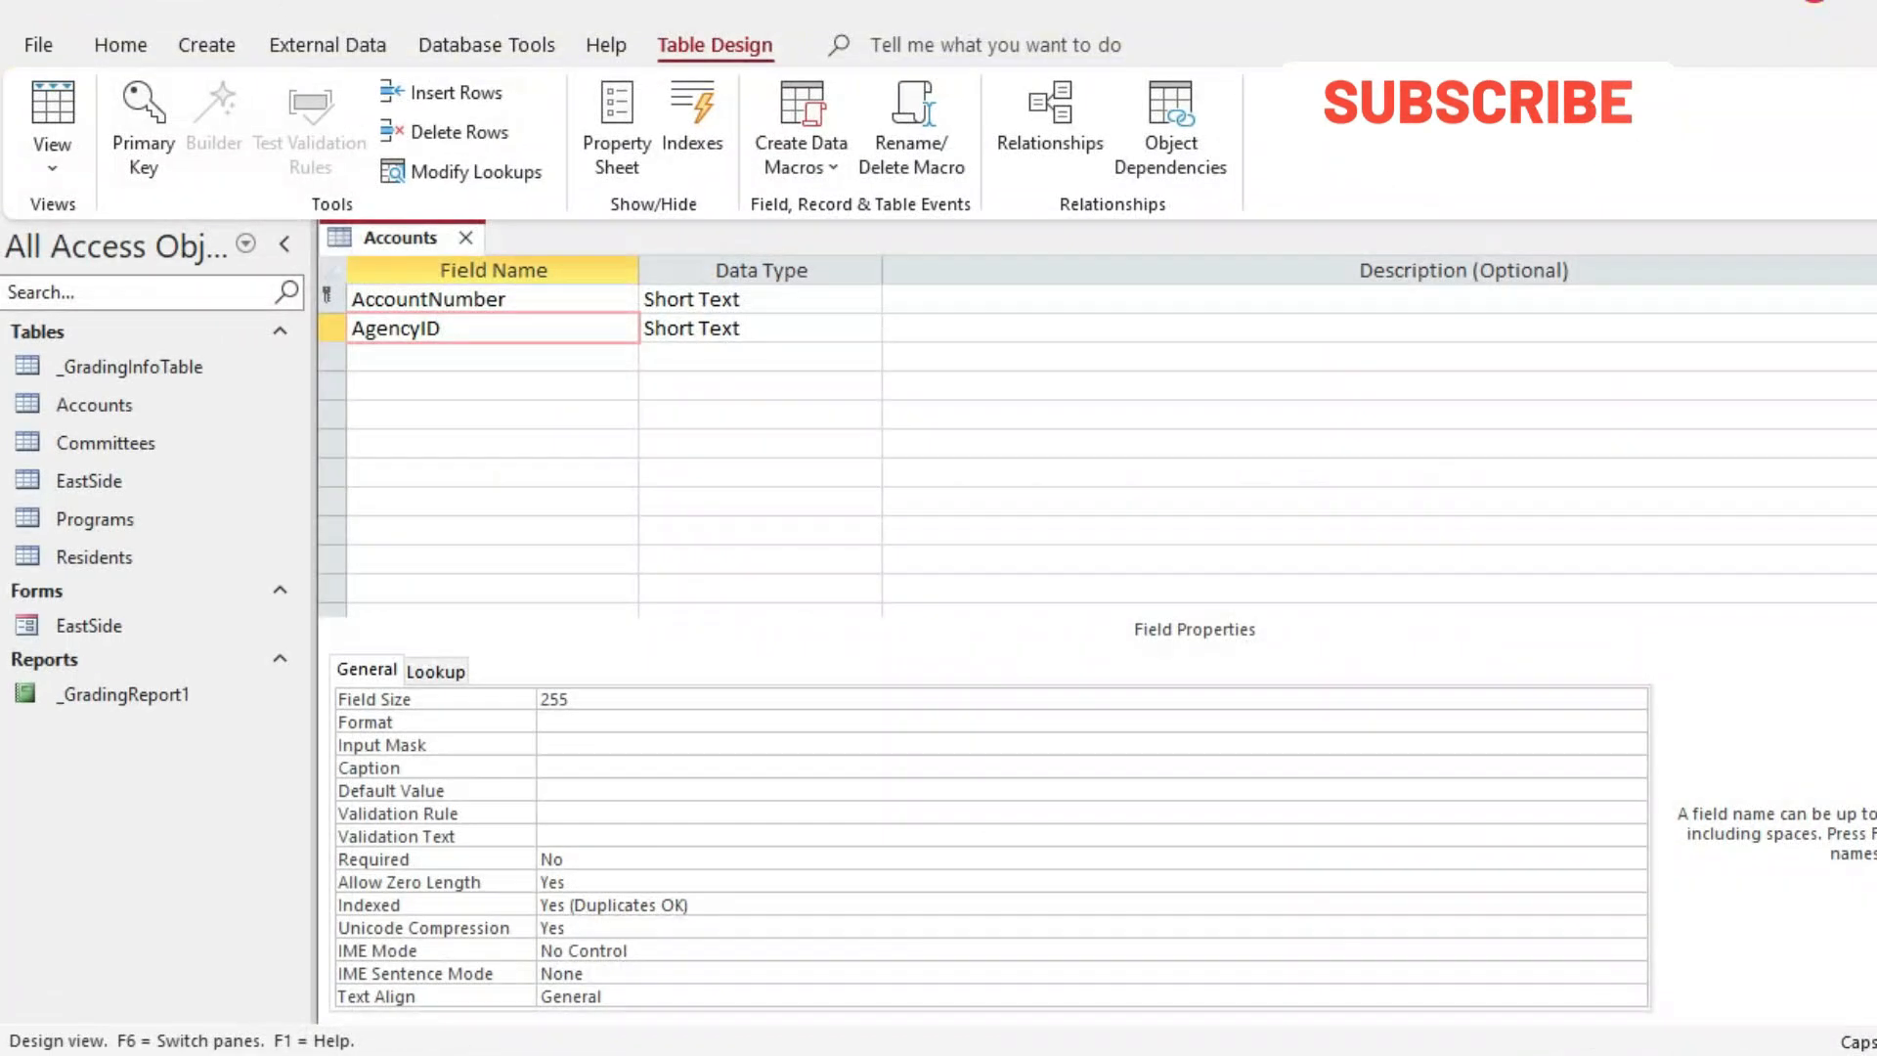
{"action": "key", "text": "Tab"}
{"action": "key", "text": "alt+Down"}
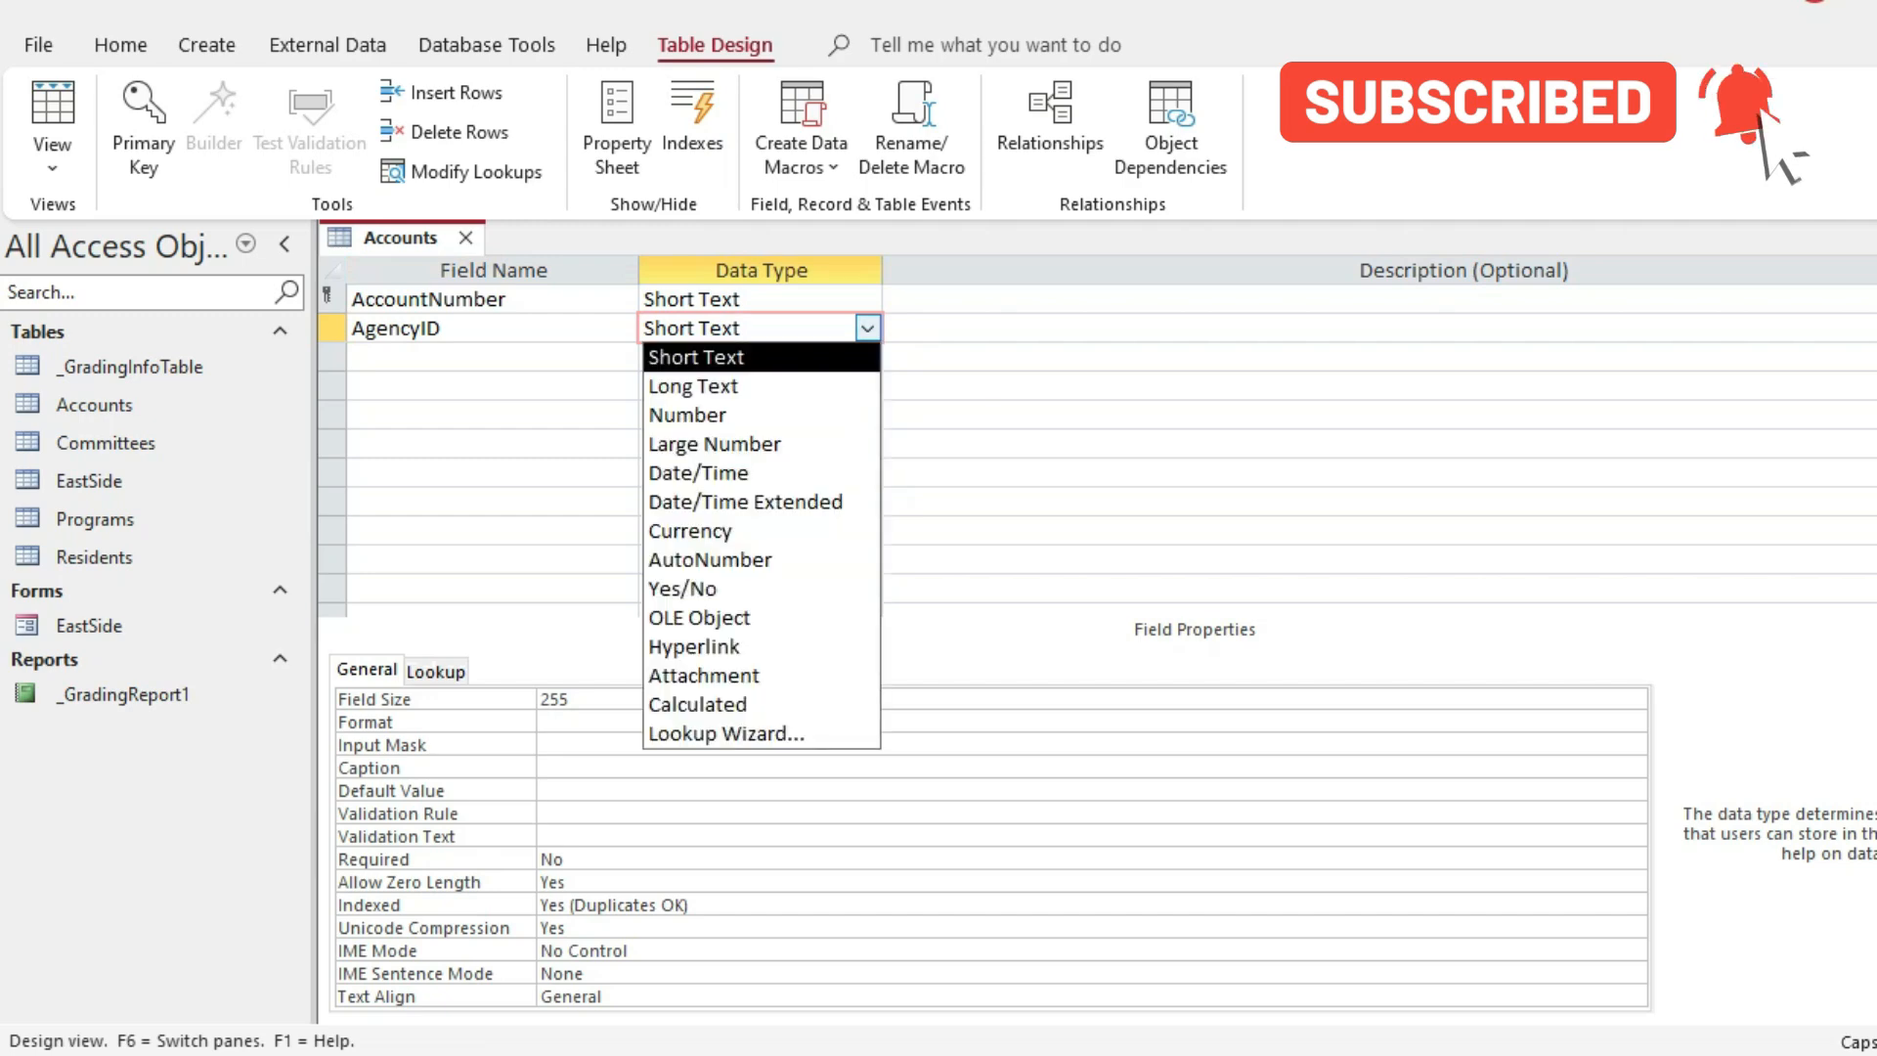
{"action": "key", "text": "Down"}
{"action": "key", "text": "Return"}
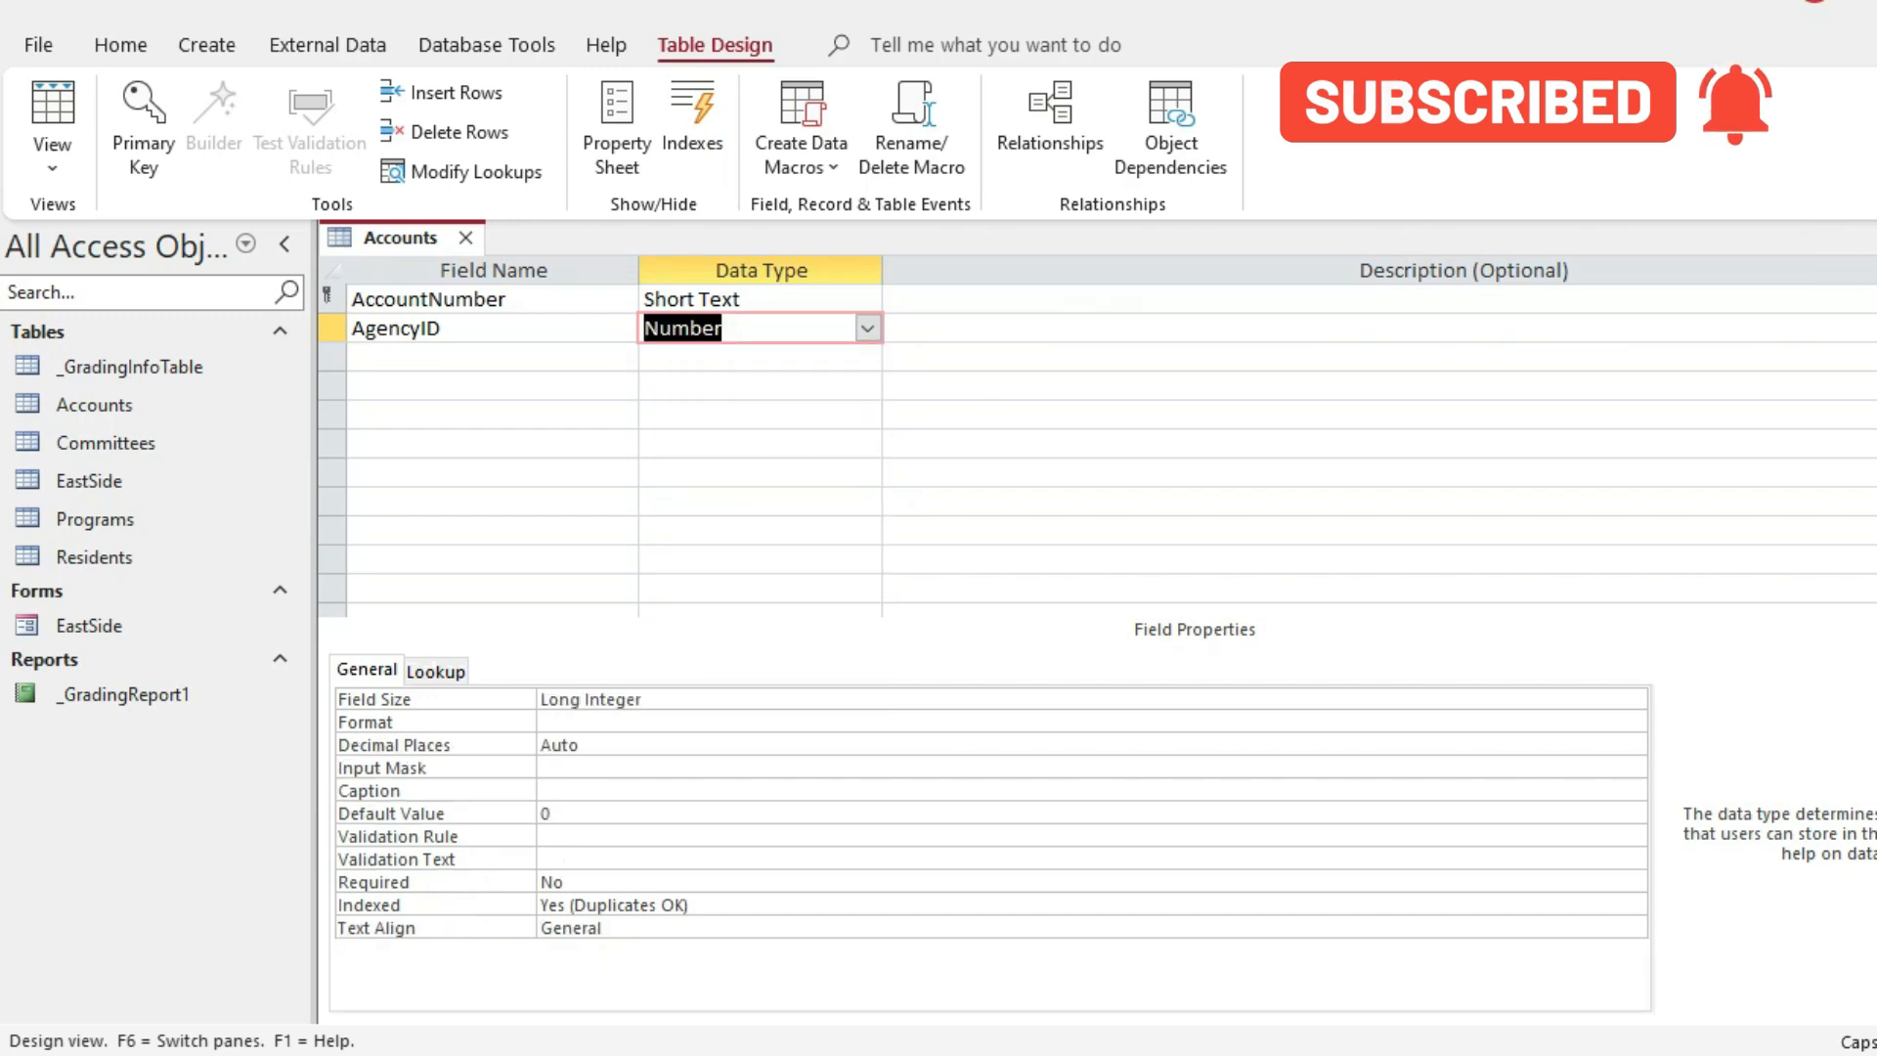
Step: Save the Accounts table design with the added AgencyID field
{"action": "key", "text": "alt+Tab"}
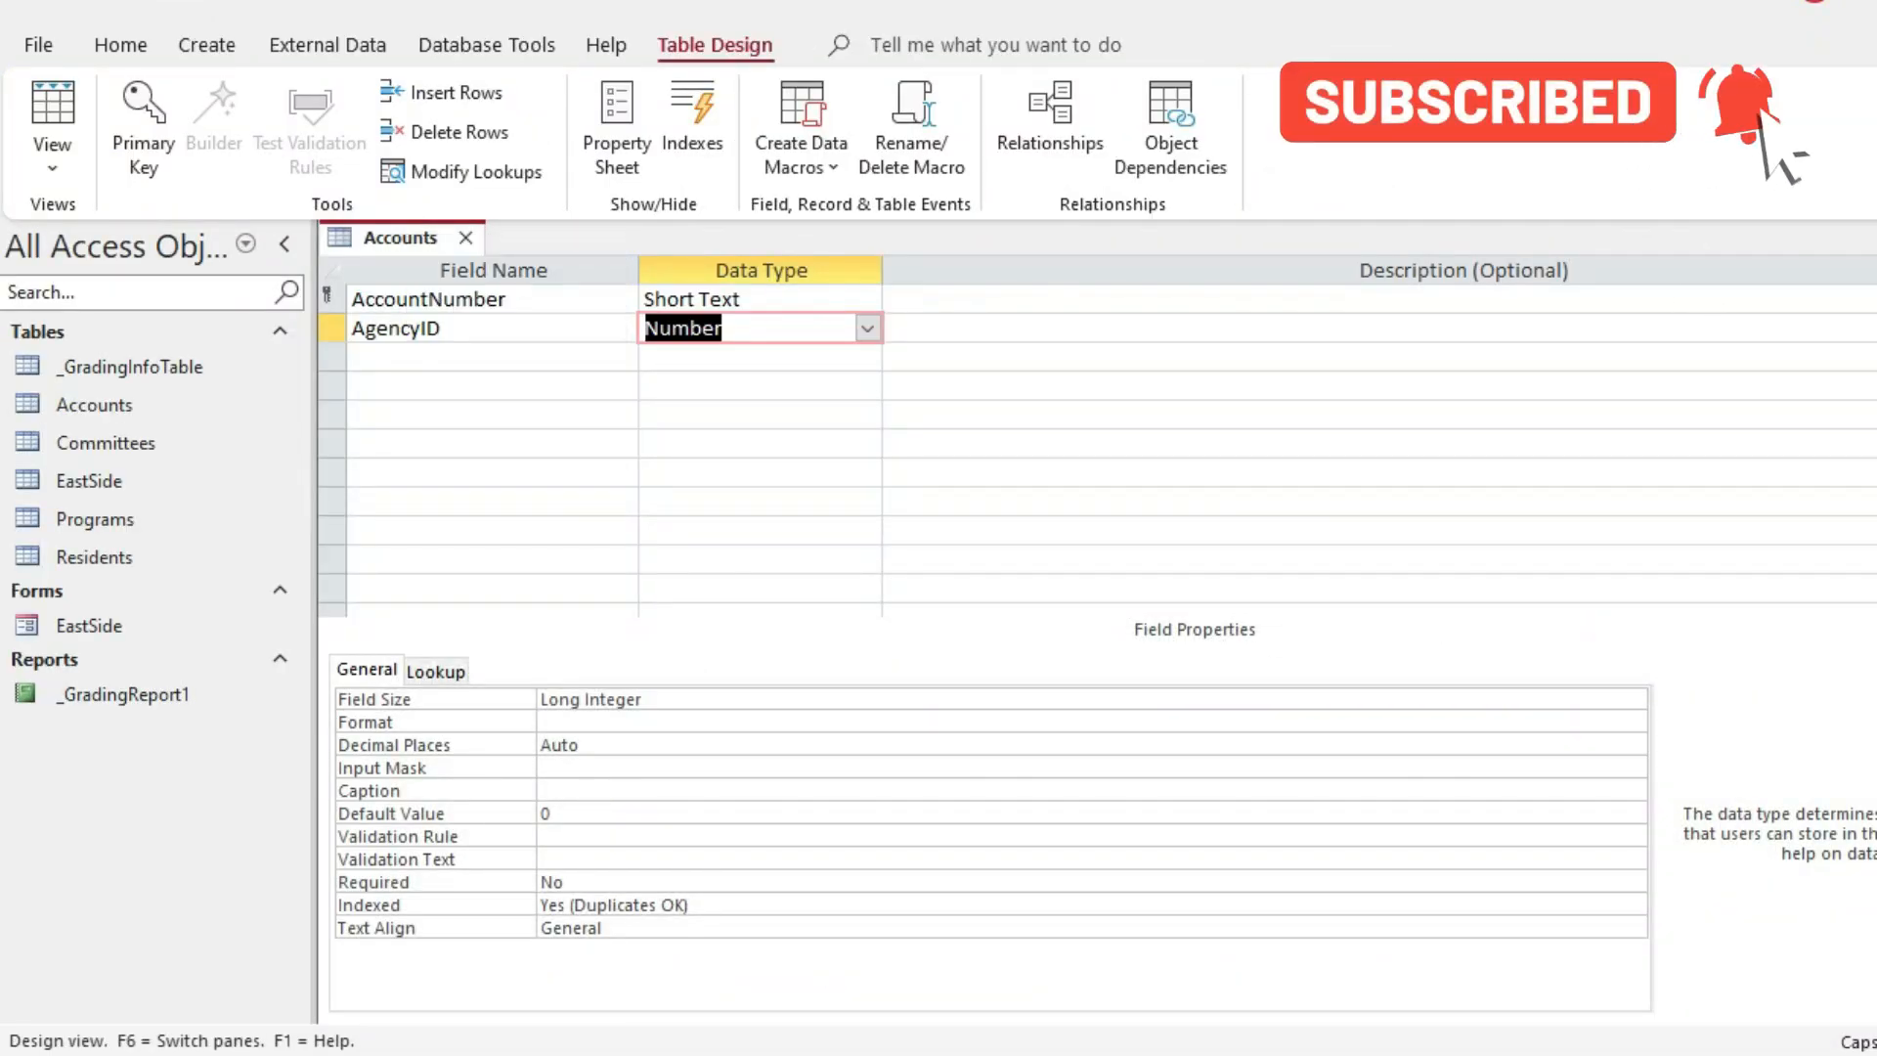
{"action": "left_click", "coordinate": [492, 414]}
{"action": "right_click", "coordinate": [374, 230]}
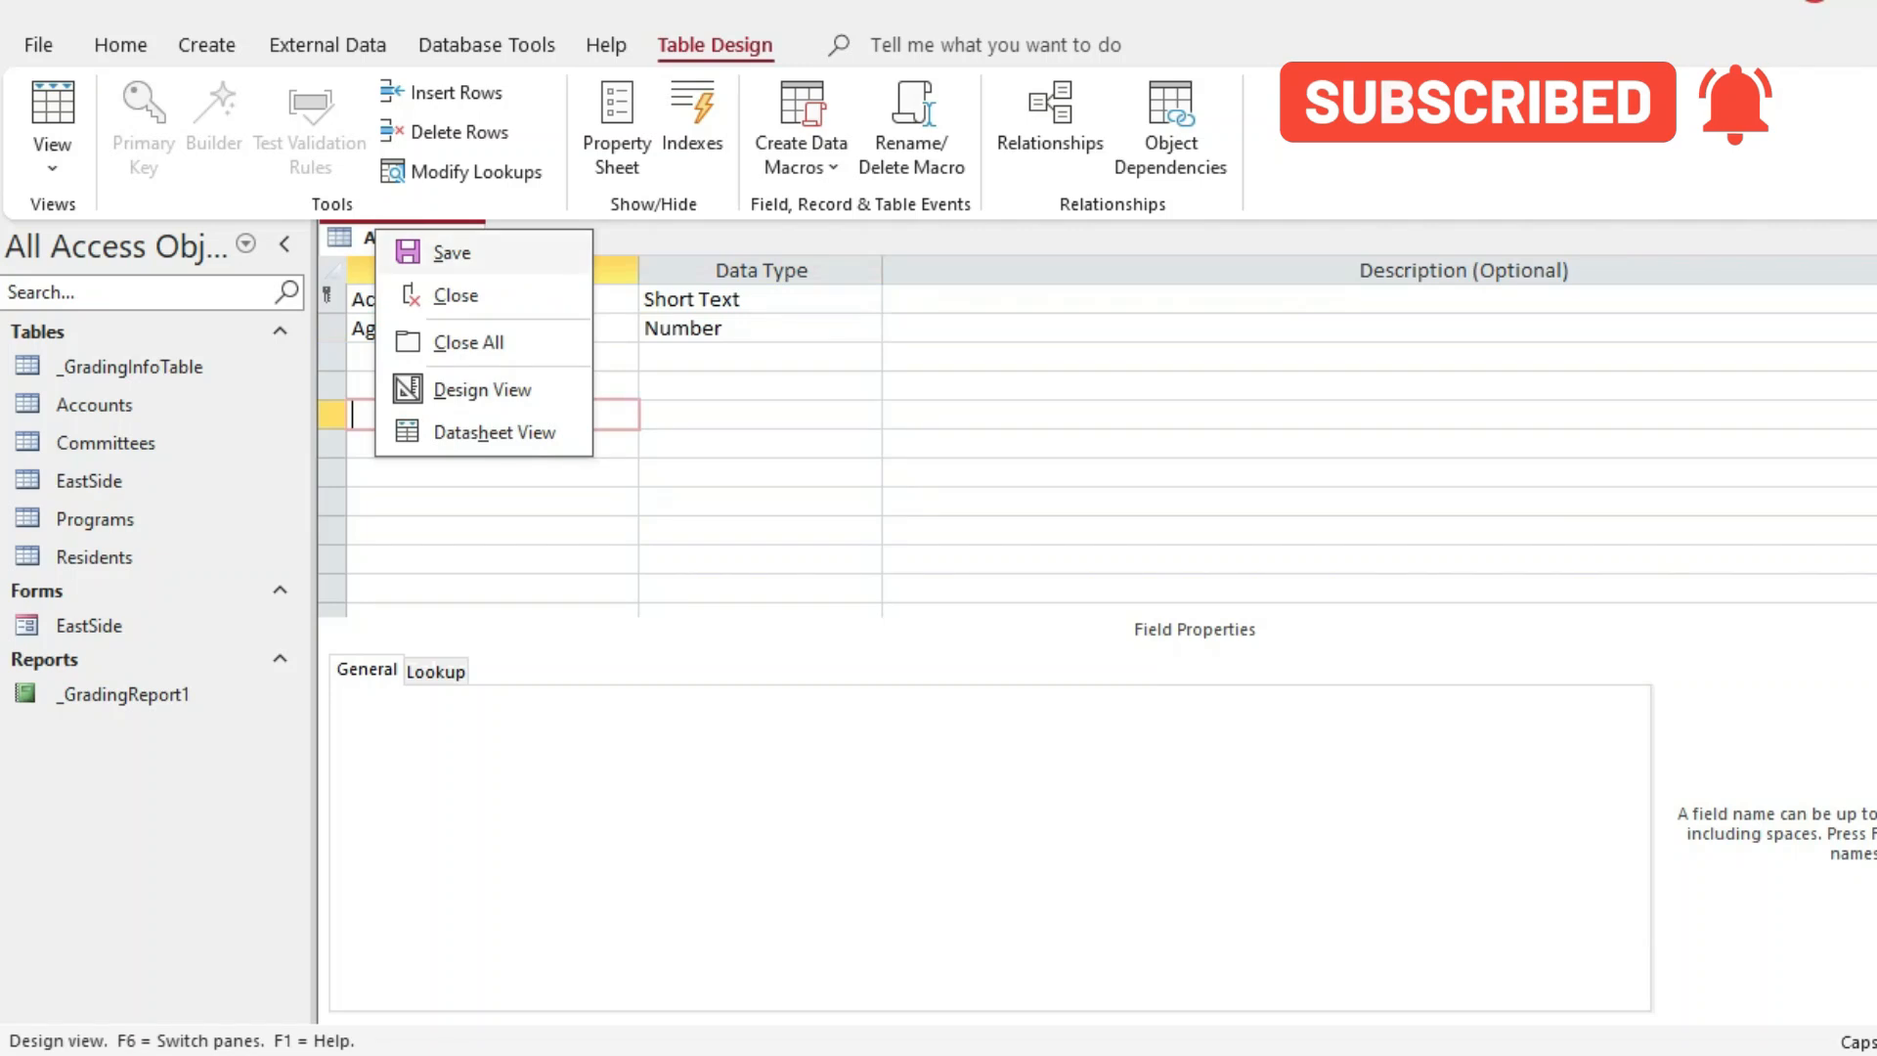
{"action": "left_click", "coordinate": [449, 253]}
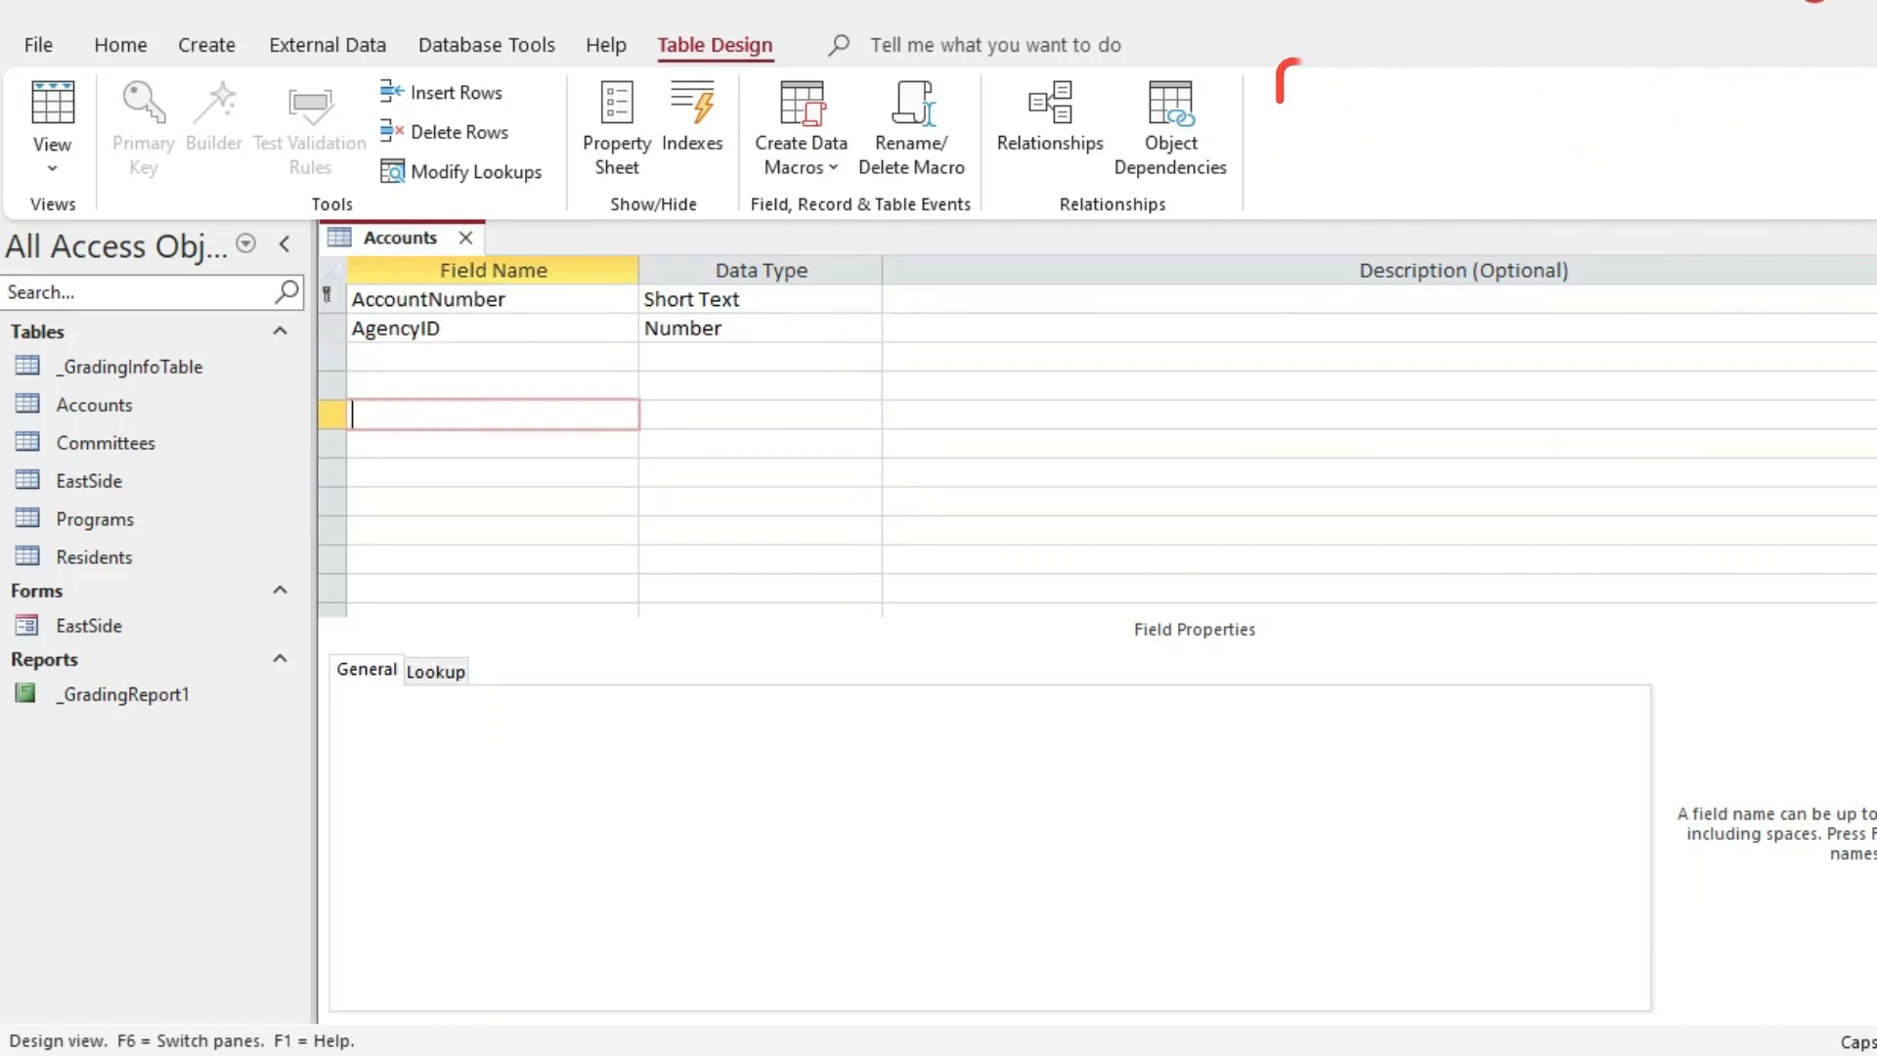